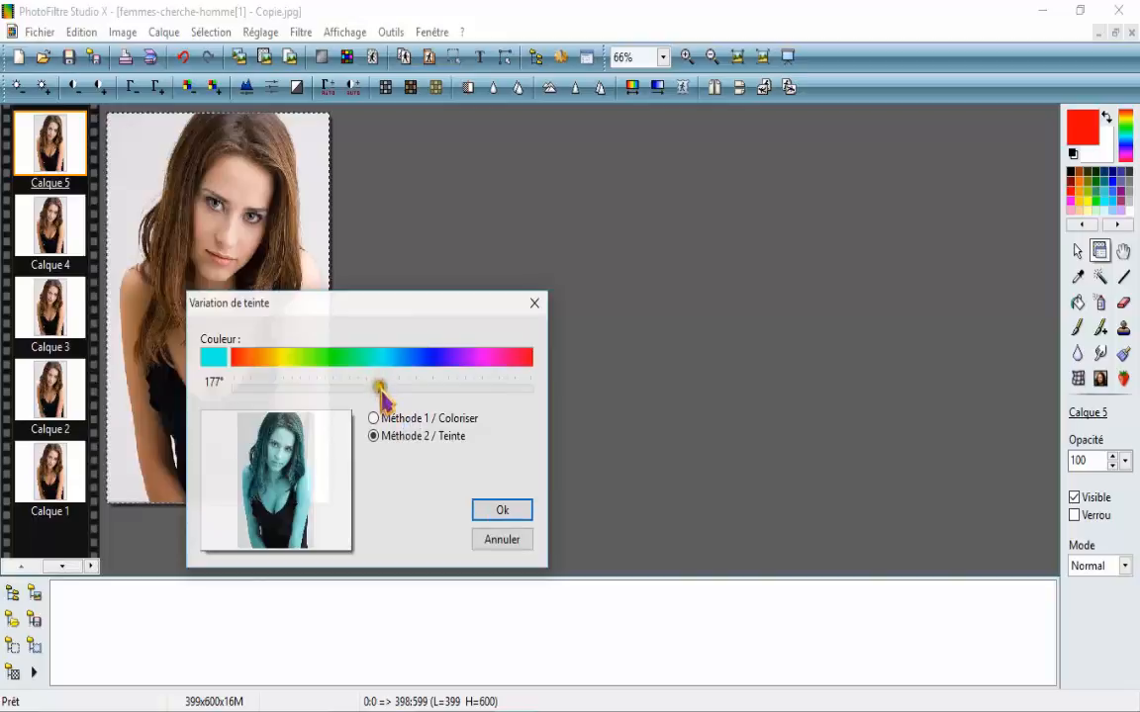
- Tint layer Calque 5 teal with a hue variation using Méthode 2 / Teinte
mouse_move(381, 389)
mouse_down()
mouse_move(338, 390)
mouse_move(397, 394)
mouse_up()
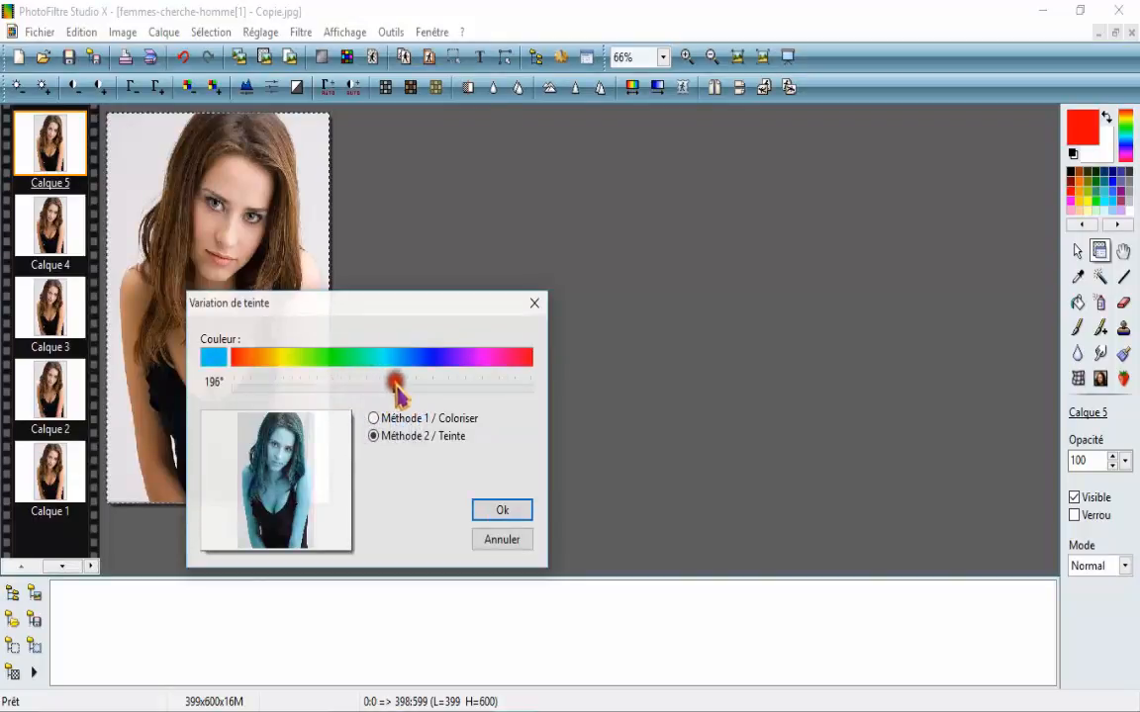
click(539, 305)
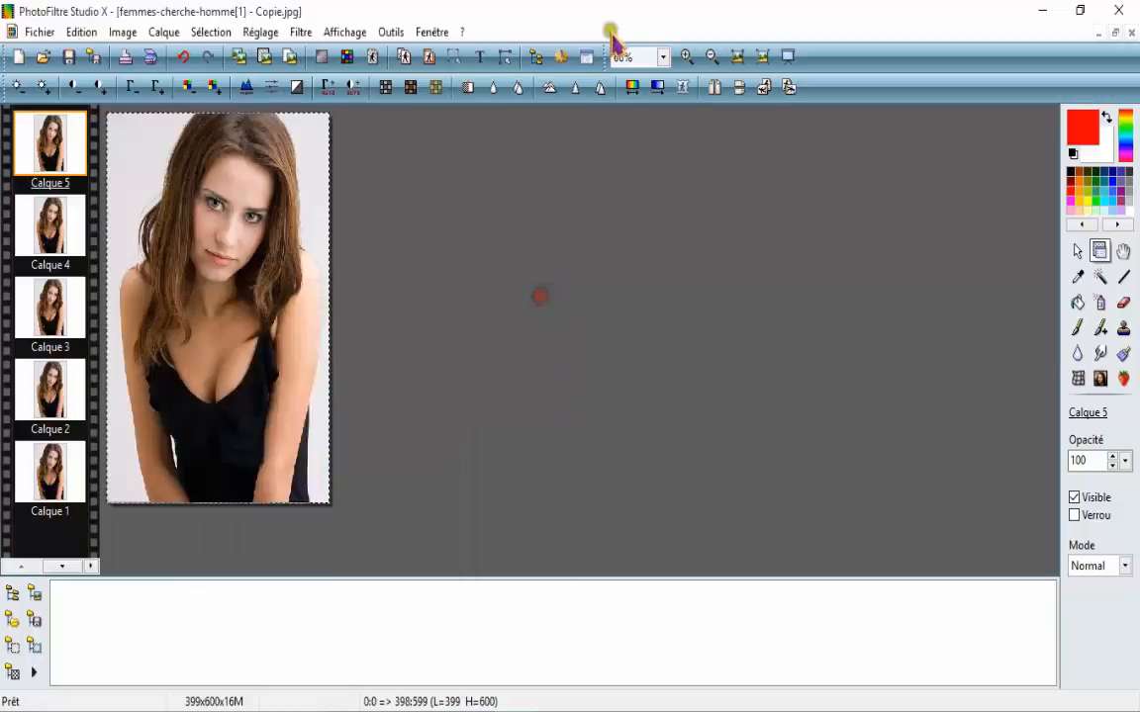
click(636, 94)
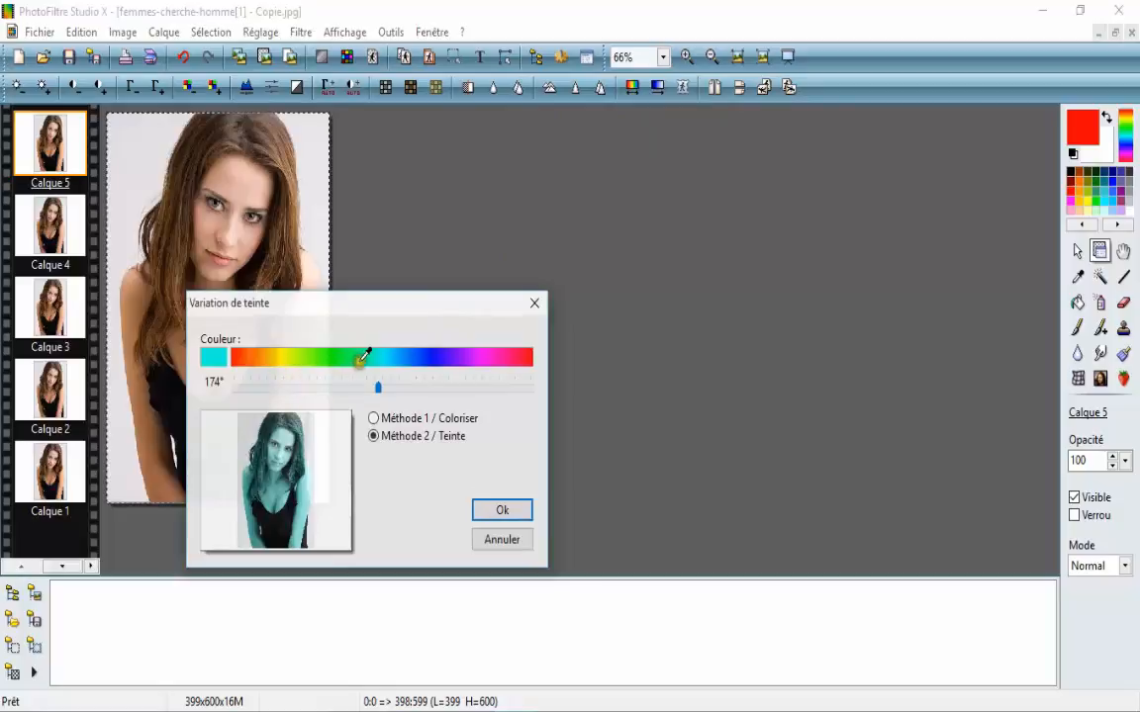
drag(340, 384, 370, 387)
click(499, 509)
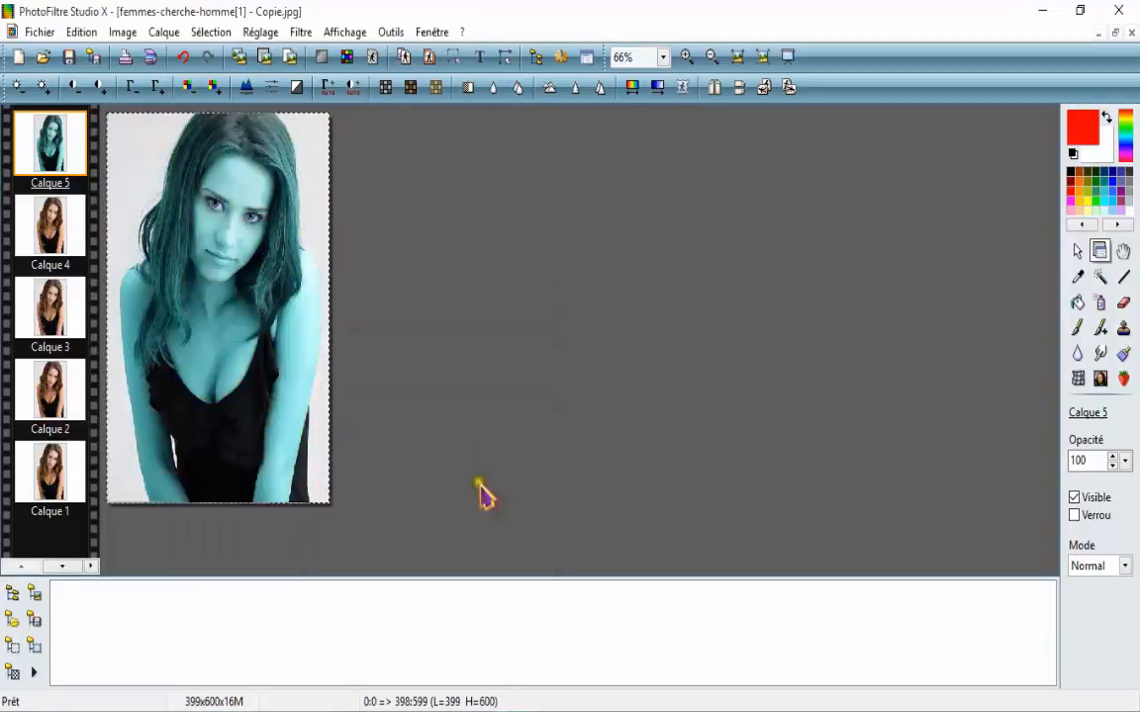
- Erase the teal tint from the dress, lower arms and lower chest on Calque 5 with the eraser
click(1122, 303)
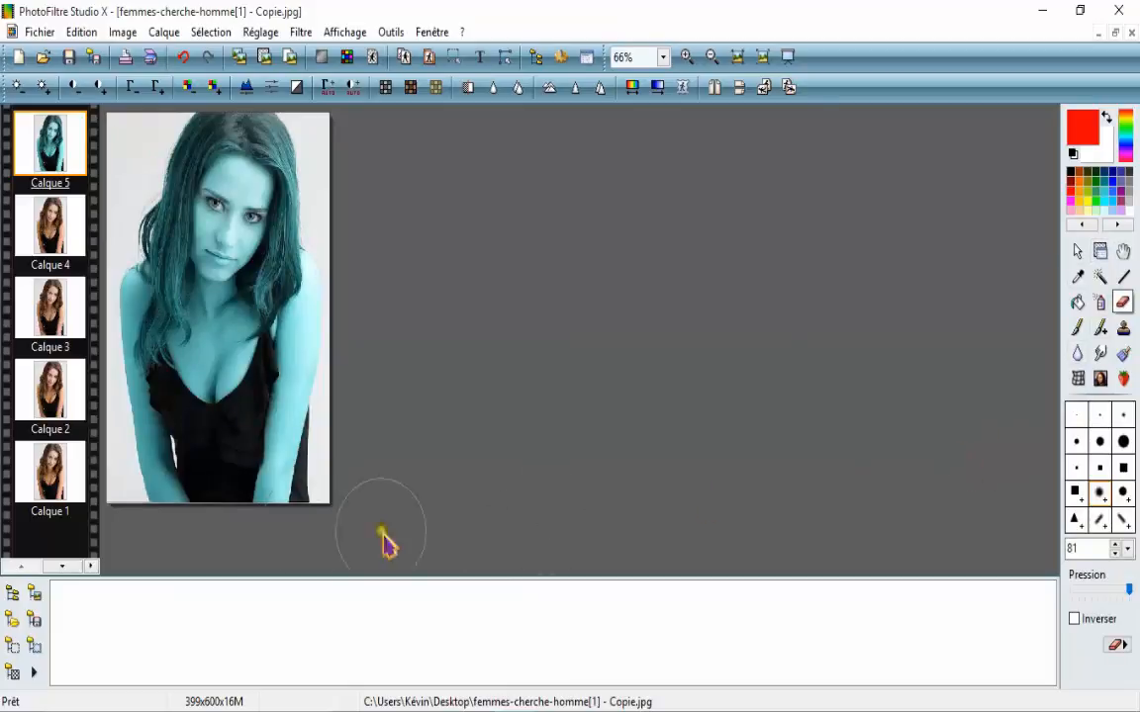
mouse_move(308, 473)
mouse_down()
mouse_move(294, 486)
mouse_move(91, 475)
mouse_move(196, 499)
mouse_move(297, 394)
mouse_move(313, 336)
mouse_move(345, 306)
mouse_move(343, 254)
mouse_move(347, 311)
mouse_up()
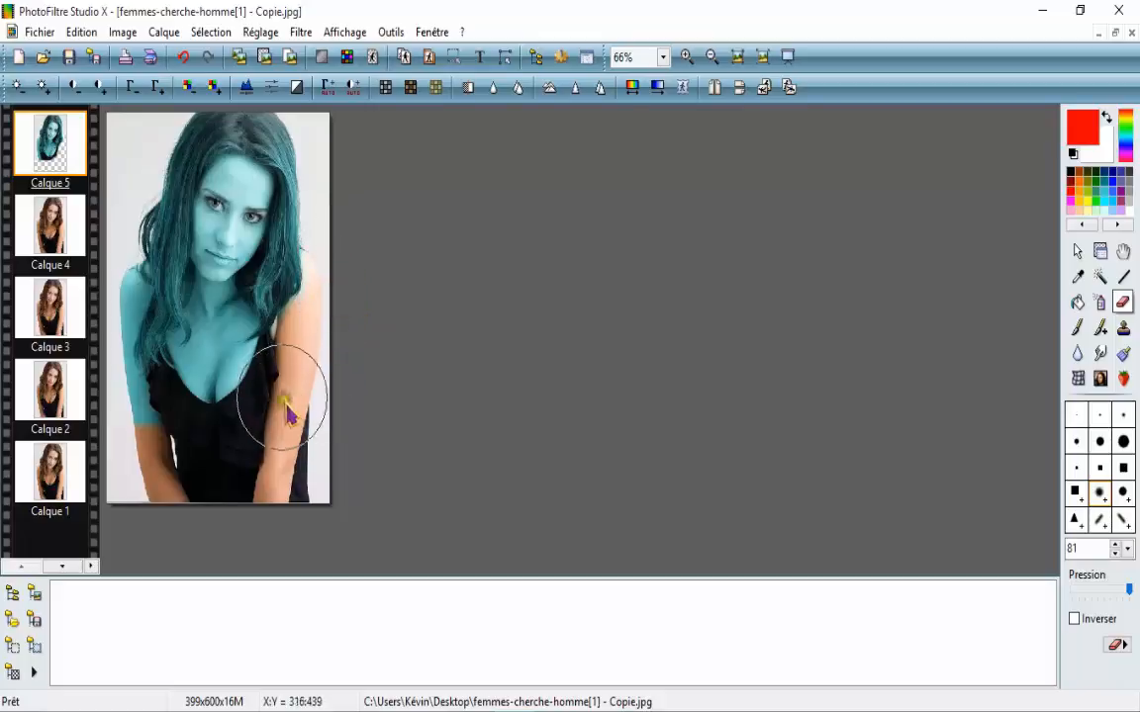
mouse_move(284, 398)
mouse_down()
mouse_move(142, 430)
mouse_move(111, 413)
mouse_move(100, 387)
mouse_move(218, 384)
mouse_move(244, 394)
mouse_move(307, 374)
mouse_up()
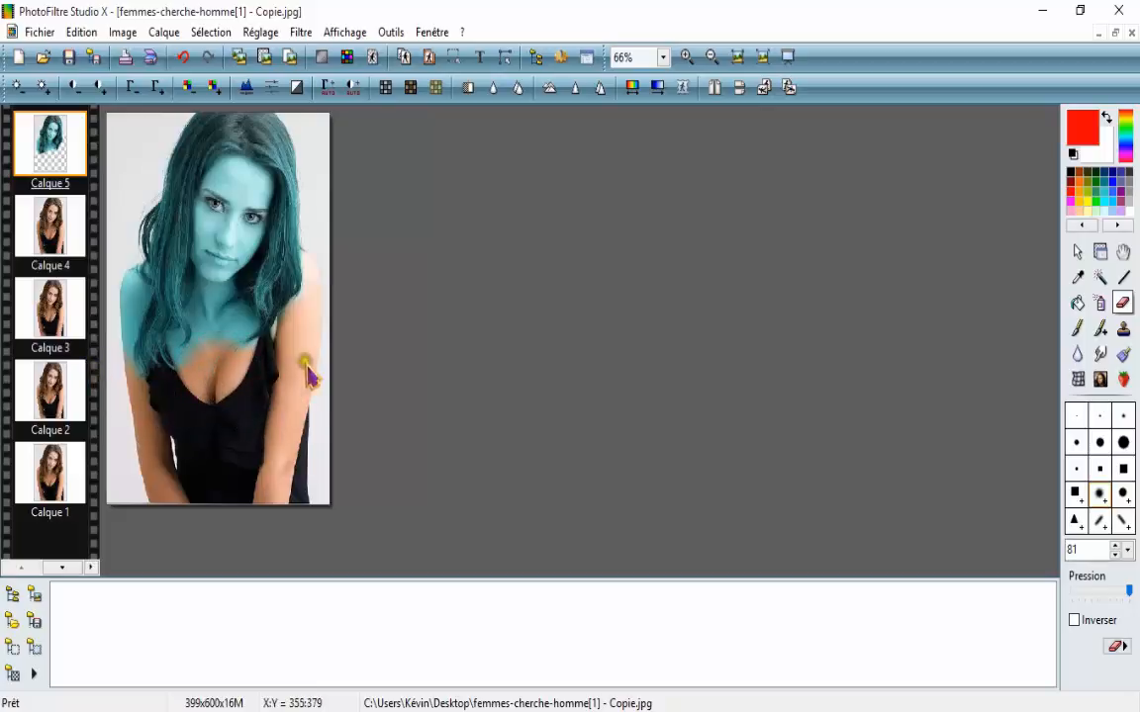
- Set the eraser size to 23 and erase the tint from the neck, chin and upper chest
scroll(311, 326, up, 4)
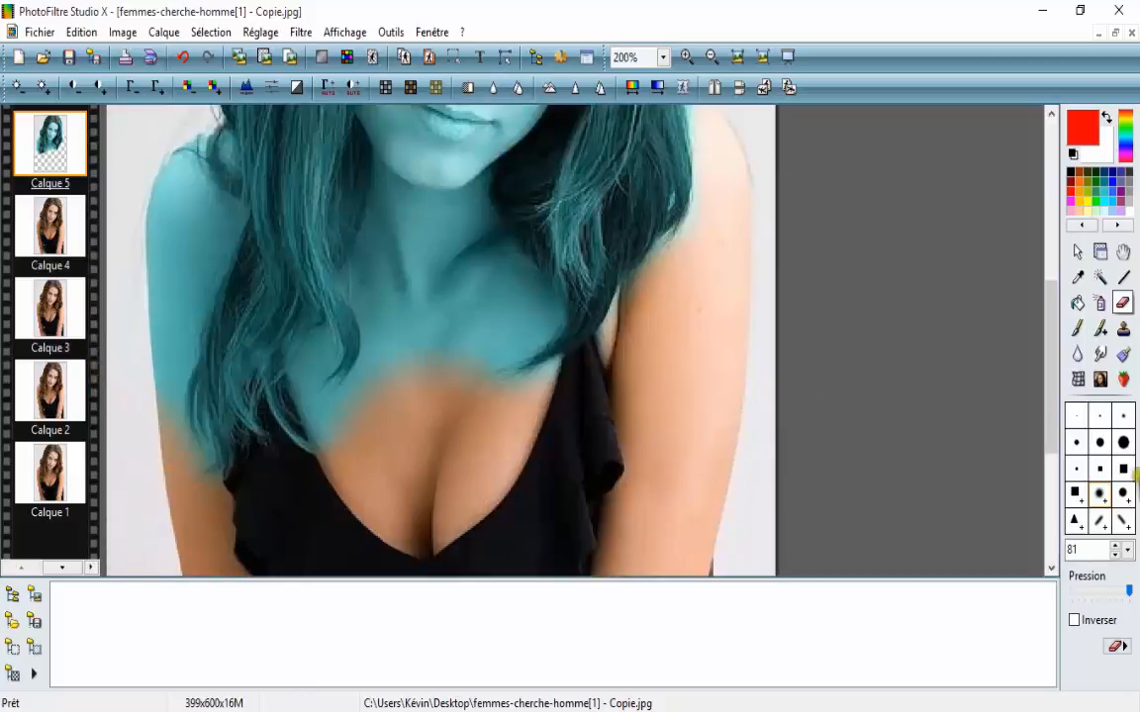
mouse_move(435, 272)
mouse_down()
mouse_move(435, 328)
mouse_move(448, 282)
mouse_move(491, 308)
mouse_move(534, 308)
mouse_move(465, 230)
mouse_move(496, 276)
mouse_move(438, 185)
mouse_move(481, 189)
mouse_up()
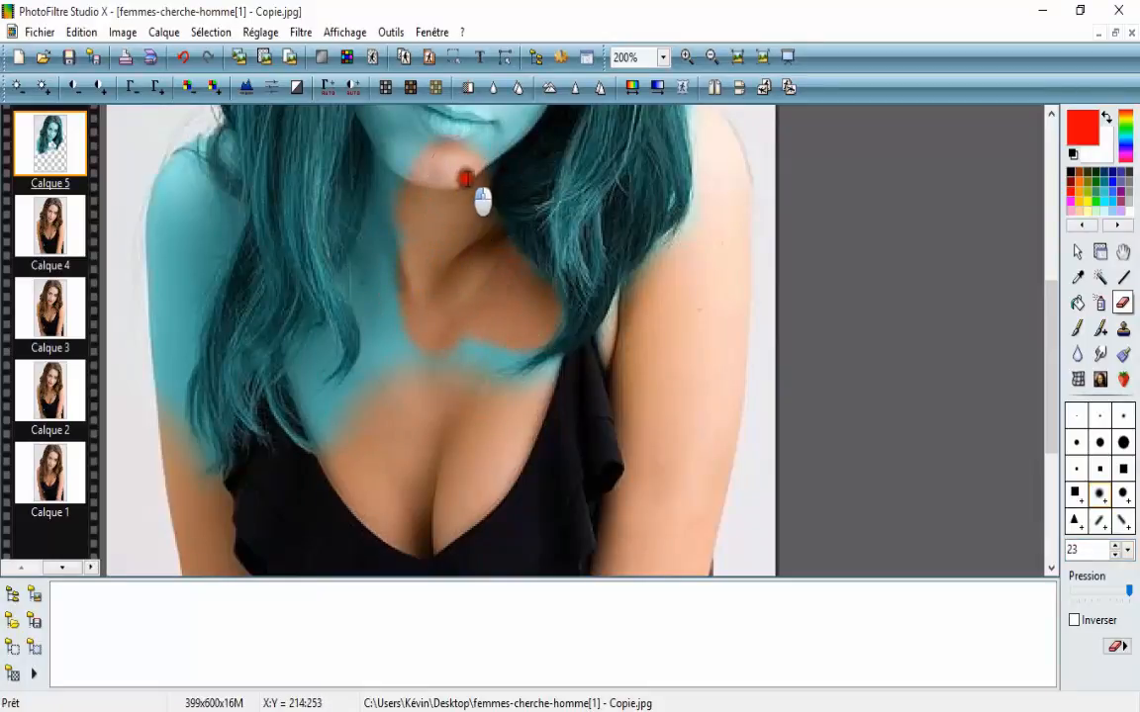
mouse_move(423, 234)
mouse_down()
mouse_move(387, 340)
mouse_move(450, 370)
mouse_move(497, 320)
mouse_move(490, 339)
mouse_move(542, 397)
mouse_move(498, 373)
mouse_up()
mouse_move(512, 327)
mouse_down()
mouse_move(556, 394)
mouse_move(616, 373)
mouse_move(647, 304)
mouse_move(700, 254)
mouse_up()
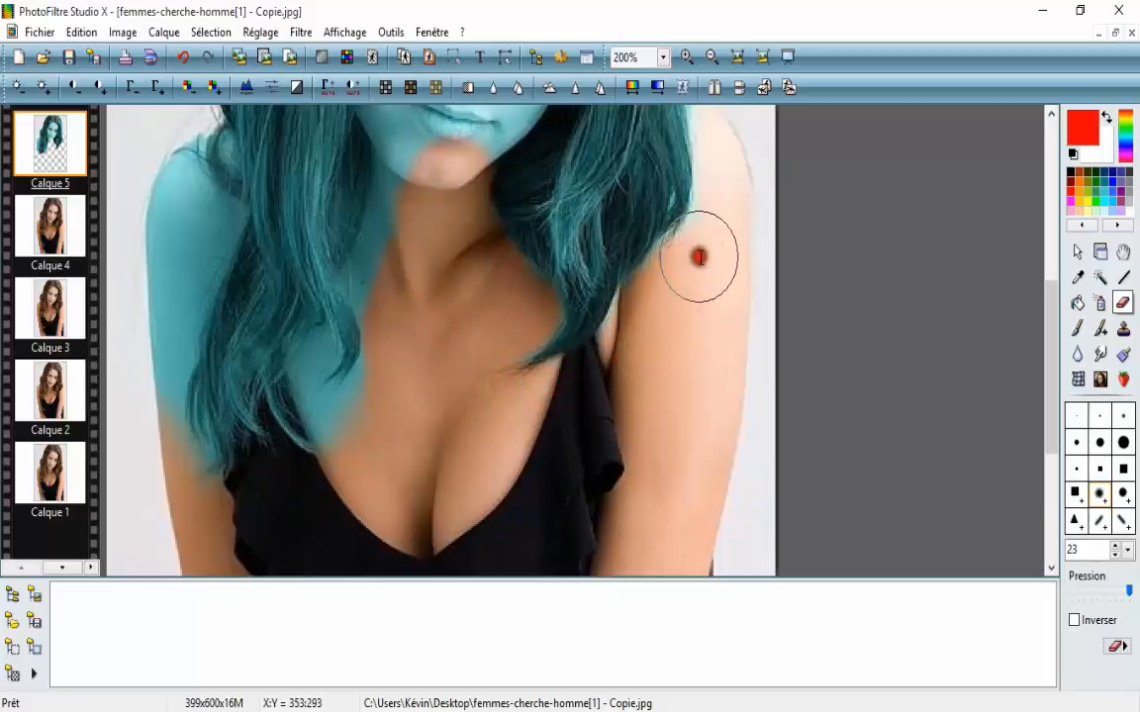
- Erase the tint from the face, including the forehead, cheeks and jaw edge beside the hair
scroll(392, 246, down, 2)
mouse_move(307, 235)
mouse_down()
mouse_move(300, 259)
mouse_move(333, 171)
mouse_move(312, 247)
mouse_move(262, 285)
mouse_move(249, 222)
mouse_move(280, 134)
mouse_move(333, 149)
mouse_move(270, 203)
mouse_move(299, 200)
mouse_move(279, 186)
mouse_up()
scroll(286, 186, up, 1)
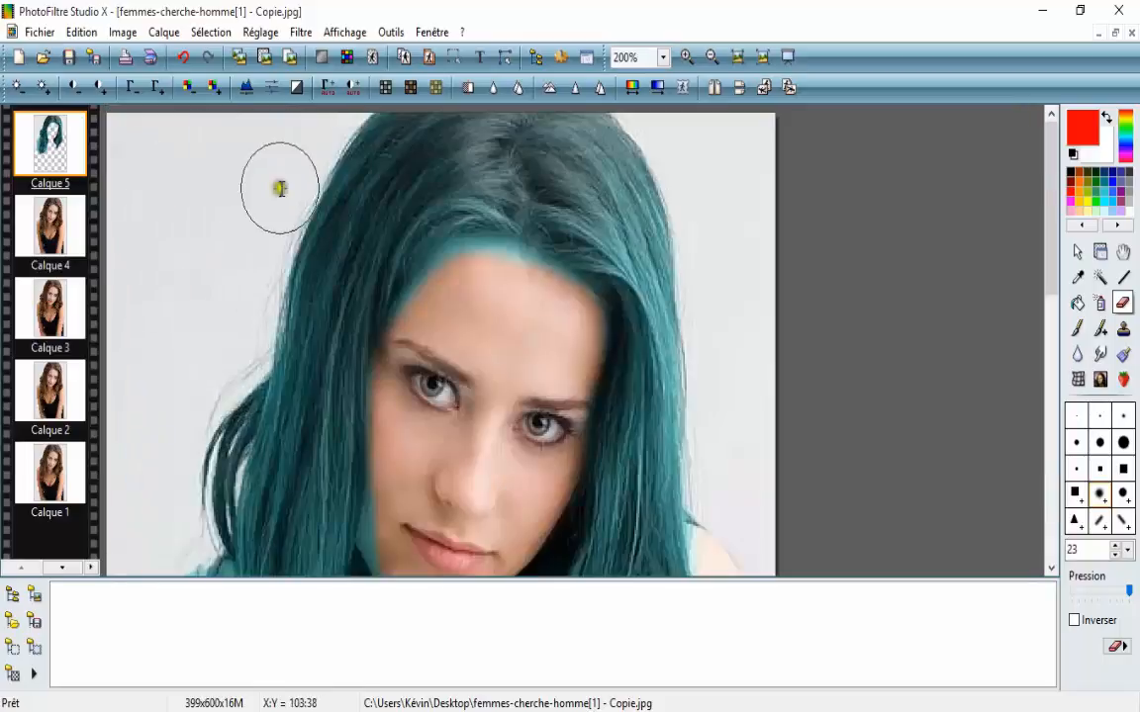
mouse_move(541, 302)
mouse_down()
mouse_move(485, 273)
mouse_move(420, 326)
mouse_move(372, 304)
mouse_up()
scroll(460, 482, up, 1)
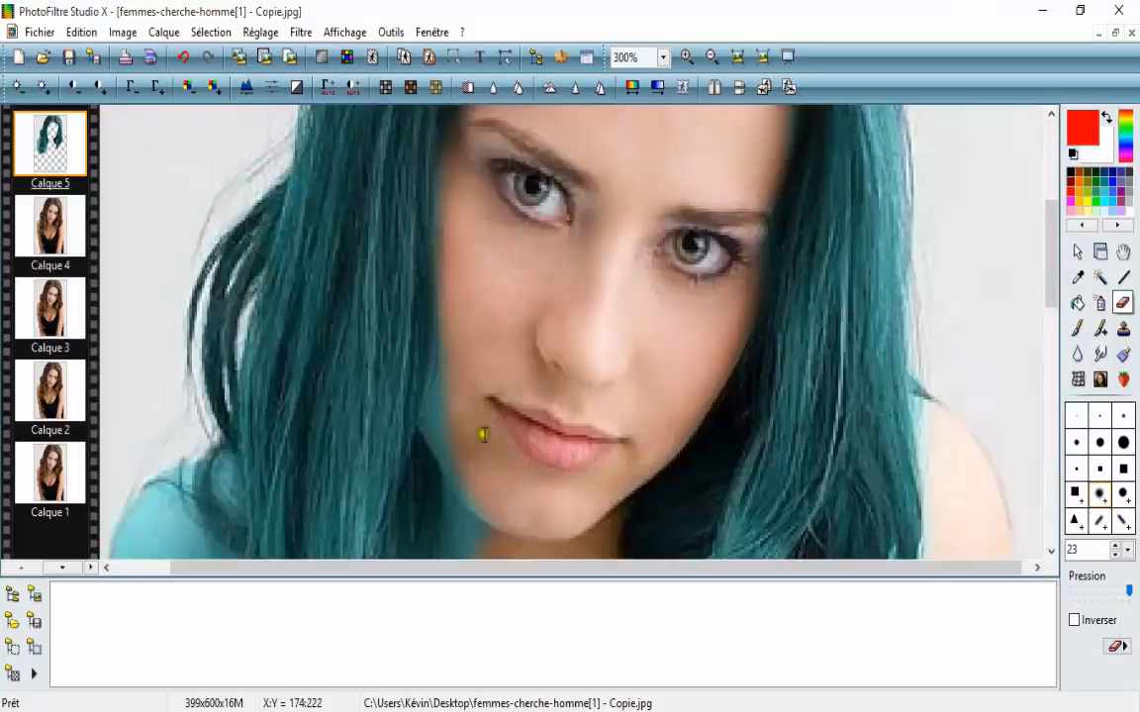
mouse_move(472, 418)
mouse_down()
mouse_move(497, 500)
mouse_move(406, 390)
mouse_move(377, 460)
mouse_move(369, 450)
mouse_move(398, 343)
mouse_move(397, 253)
mouse_up()
click(495, 501)
scroll(442, 421, down, 1)
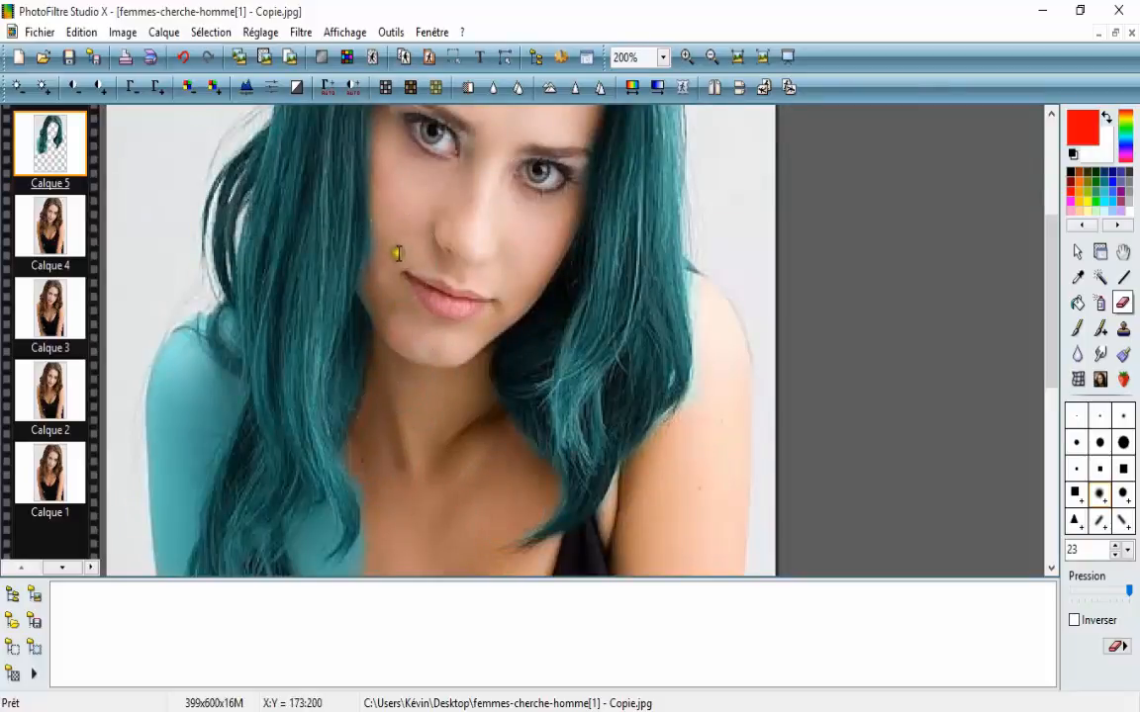
- Erase the tint from the chest beside the hair ends and from the outer edge of the picture's left arm
scroll(393, 509, up, 2)
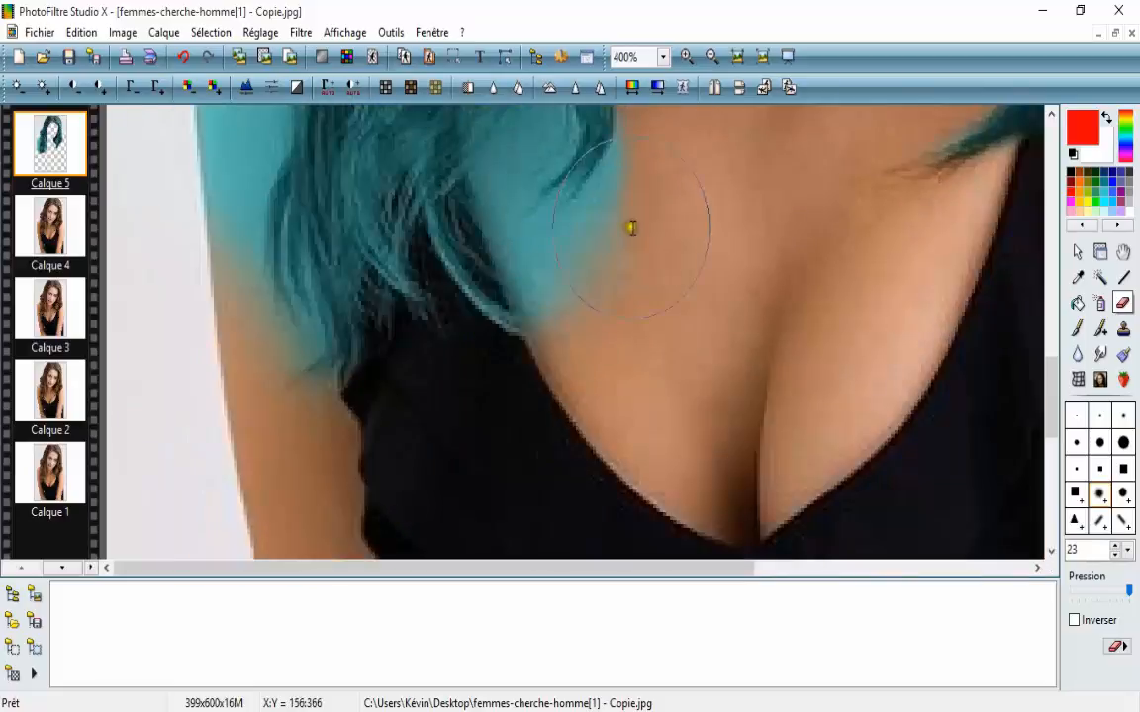
drag(631, 226, 565, 270)
scroll(565, 270, down, 1)
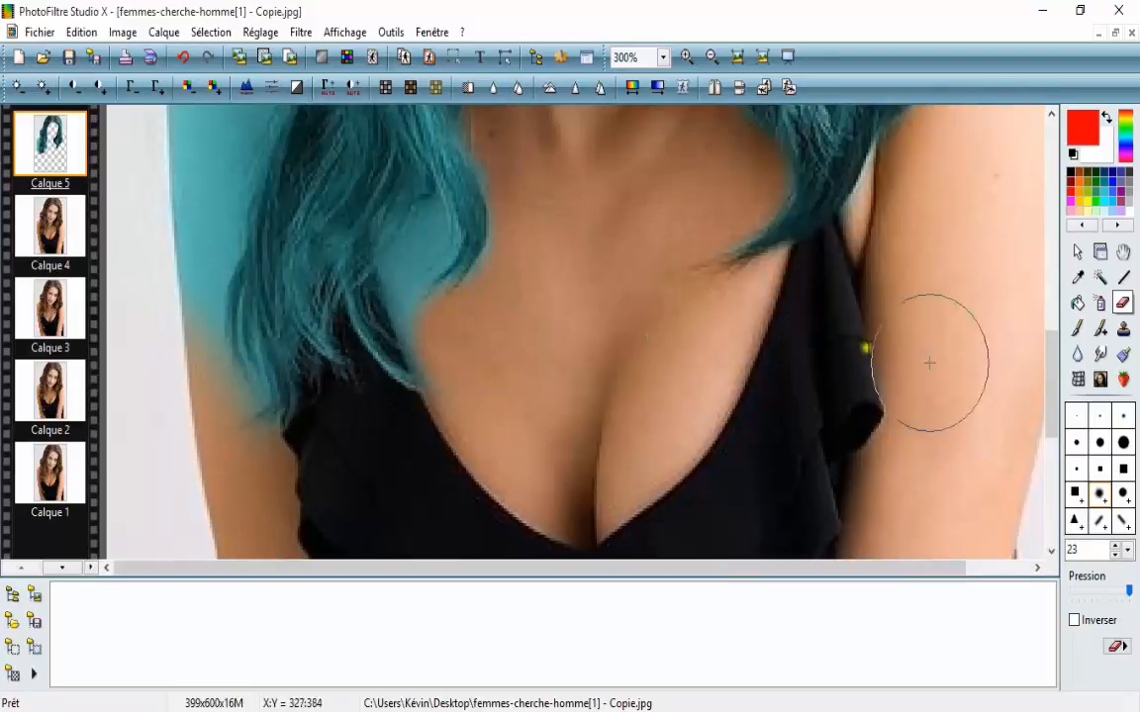
mouse_move(180, 230)
mouse_down()
mouse_move(170, 358)
mouse_move(224, 456)
mouse_move(222, 428)
mouse_up()
- Set the eraser size to 7 and erase the tint from the chest skin between the hair strands
key(Delete)
key(Delete)
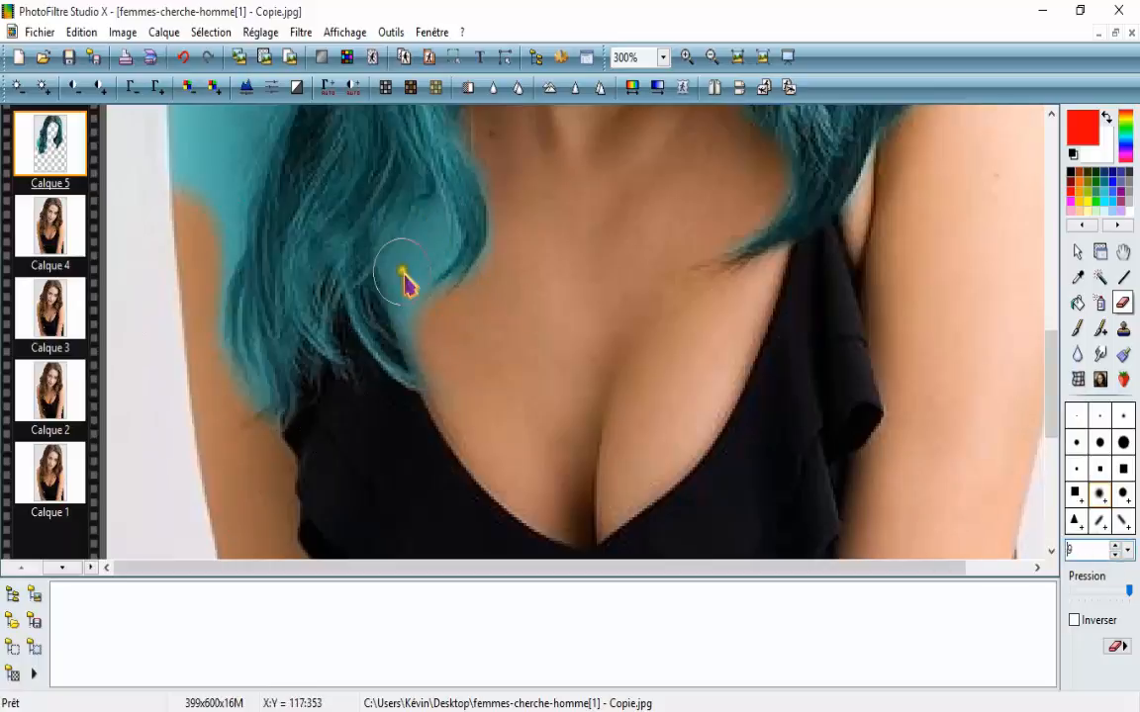
text(7)
mouse_move(429, 253)
mouse_down()
mouse_move(399, 265)
mouse_move(395, 295)
mouse_move(411, 325)
mouse_move(418, 272)
mouse_move(440, 224)
mouse_up()
scroll(234, 207, down, 3)
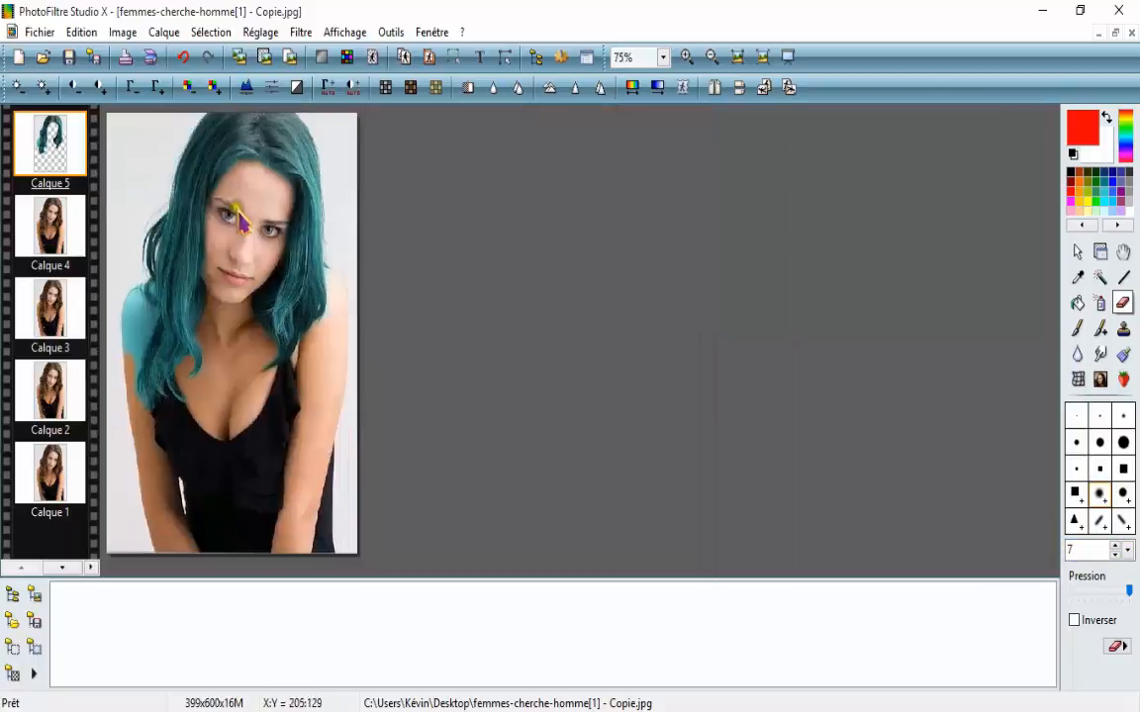
- Erase the tint from the shoulder and upper arm on the picture's left side up to the hair
scroll(202, 324, up, 2)
drag(165, 534, 198, 473)
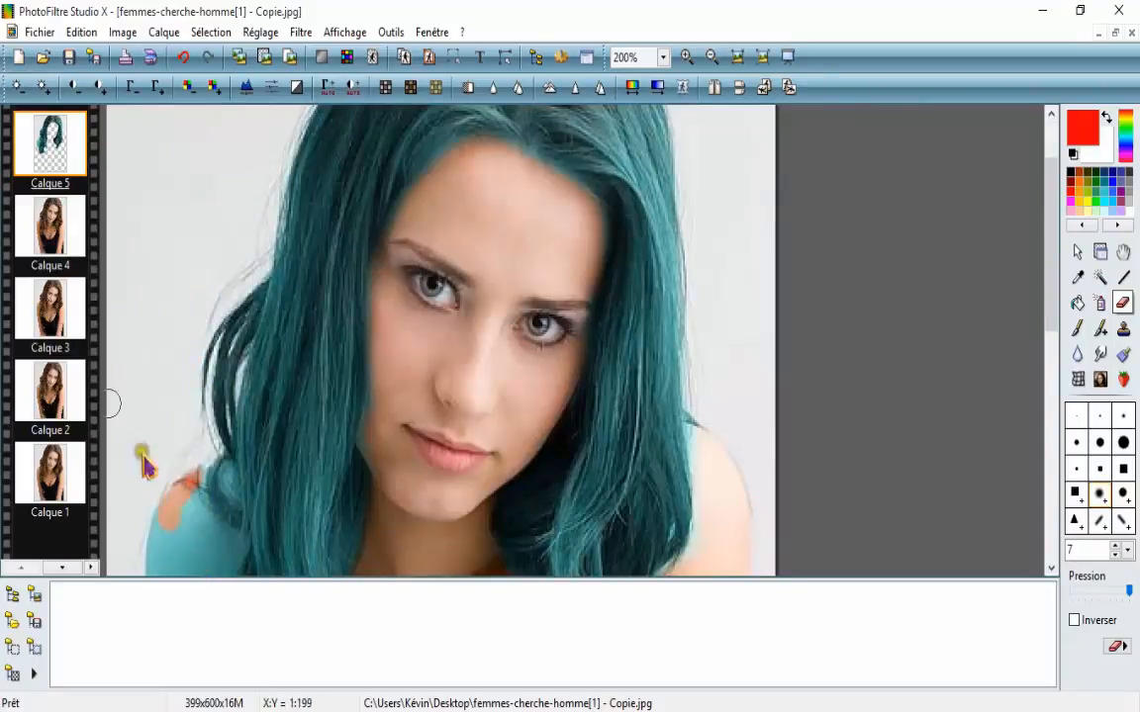
click(183, 56)
mouse_move(158, 544)
mouse_down()
mouse_move(186, 503)
mouse_move(198, 534)
mouse_move(237, 547)
mouse_up()
scroll(227, 547, down, 1)
scroll(156, 331, up, 1)
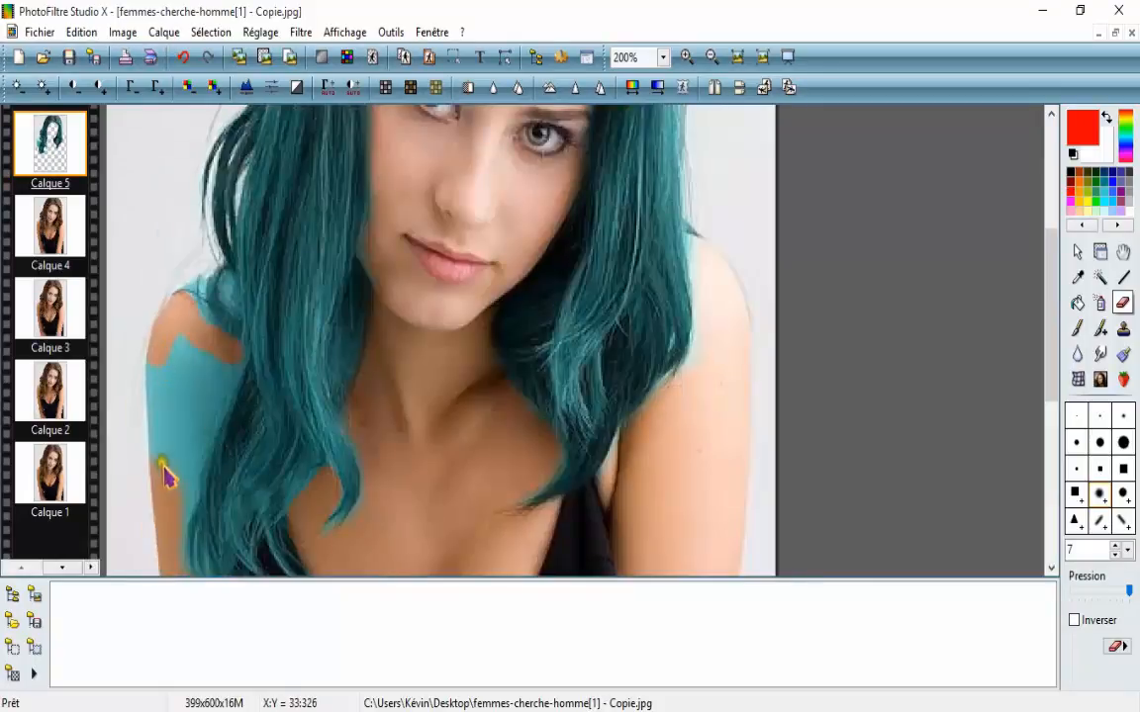
mouse_move(158, 462)
mouse_down()
mouse_move(151, 379)
mouse_move(155, 388)
mouse_move(185, 339)
mouse_move(166, 401)
mouse_move(197, 362)
mouse_move(231, 366)
mouse_move(205, 414)
mouse_move(185, 501)
mouse_move(195, 476)
mouse_move(171, 470)
mouse_move(182, 469)
mouse_move(206, 369)
mouse_move(213, 415)
mouse_up()
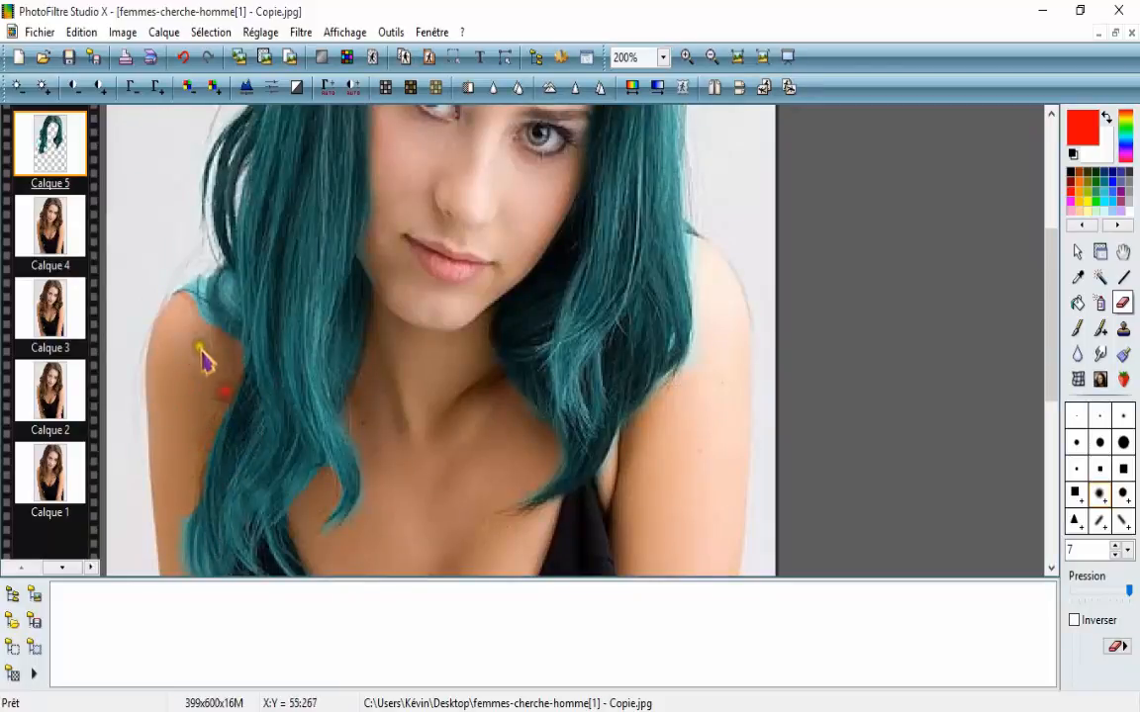
- Set the eraser size to 3 and clean the tint off the skin around the stray strands on the left shoulder
scroll(203, 341, up, 1)
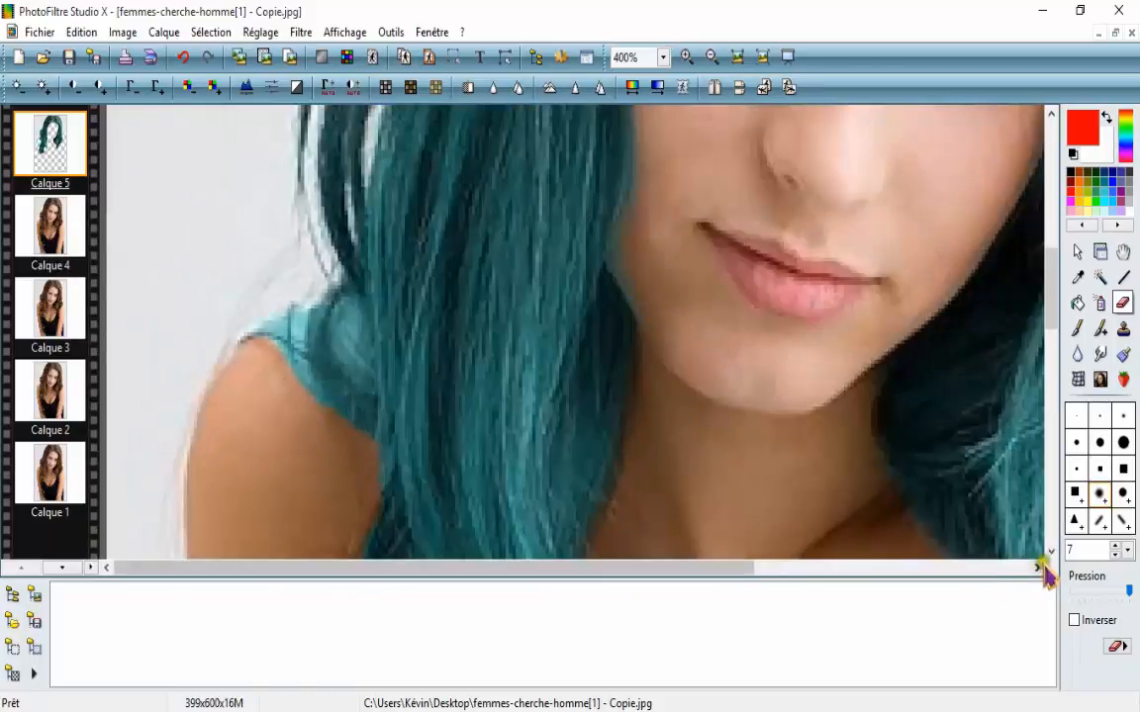
double_click(1078, 549)
text(3)
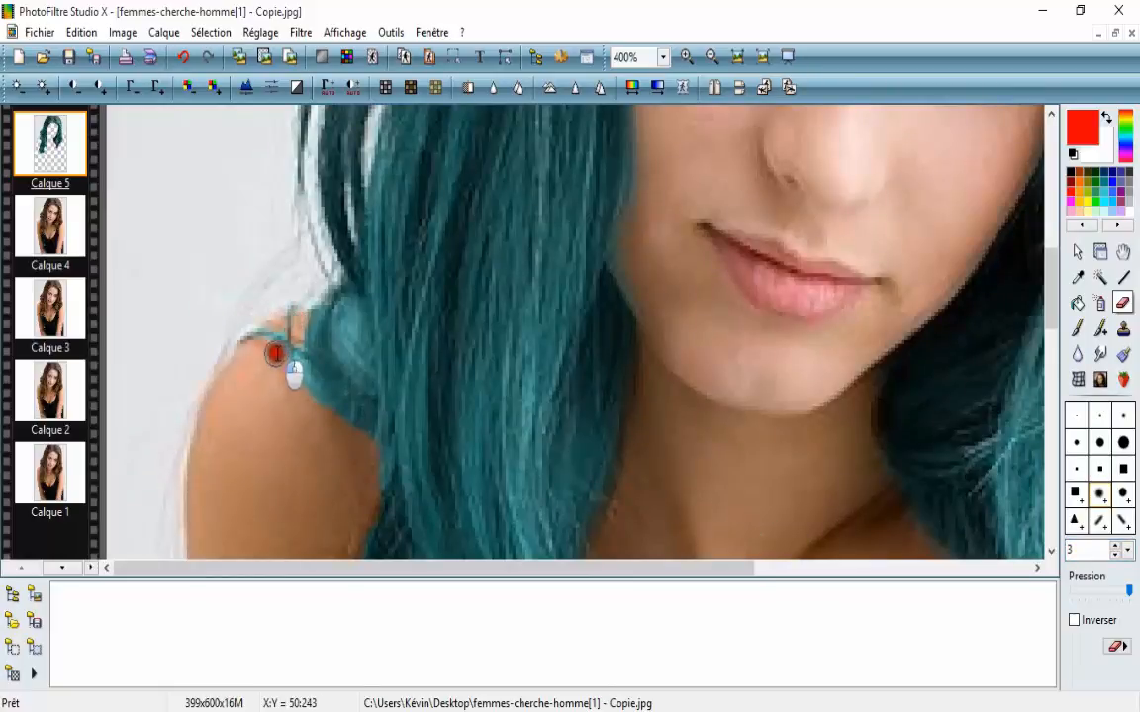
scroll(300, 396, down, 2)
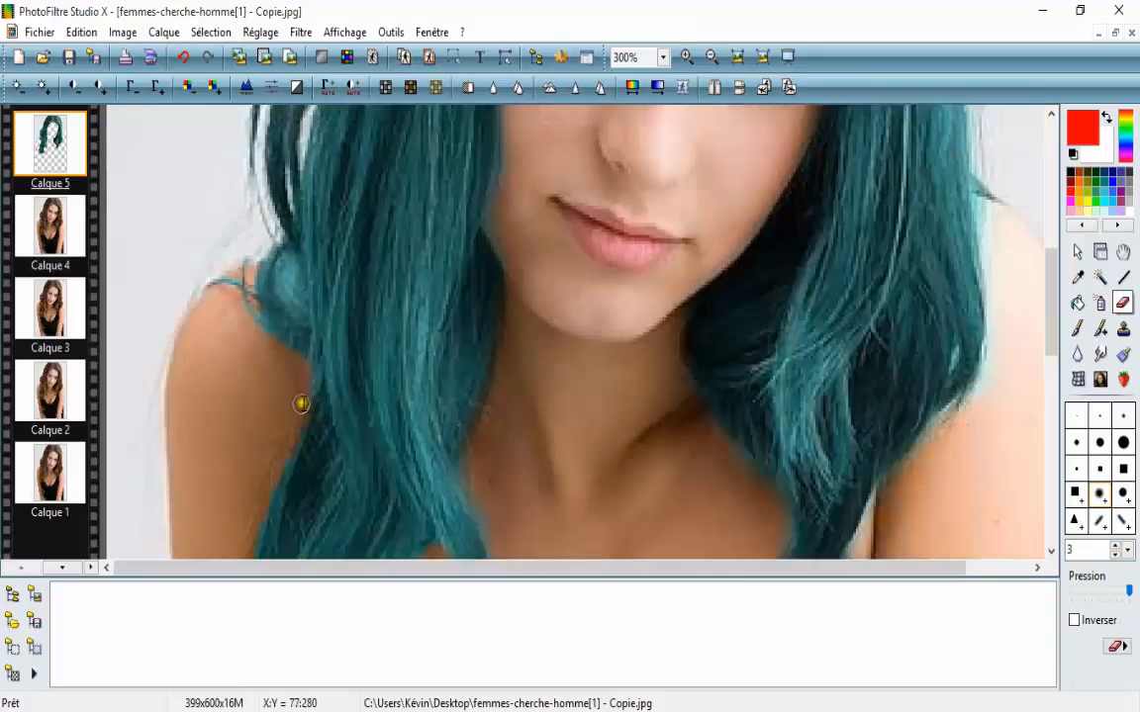
scroll(227, 309, up, 1)
scroll(227, 309, up, 1)
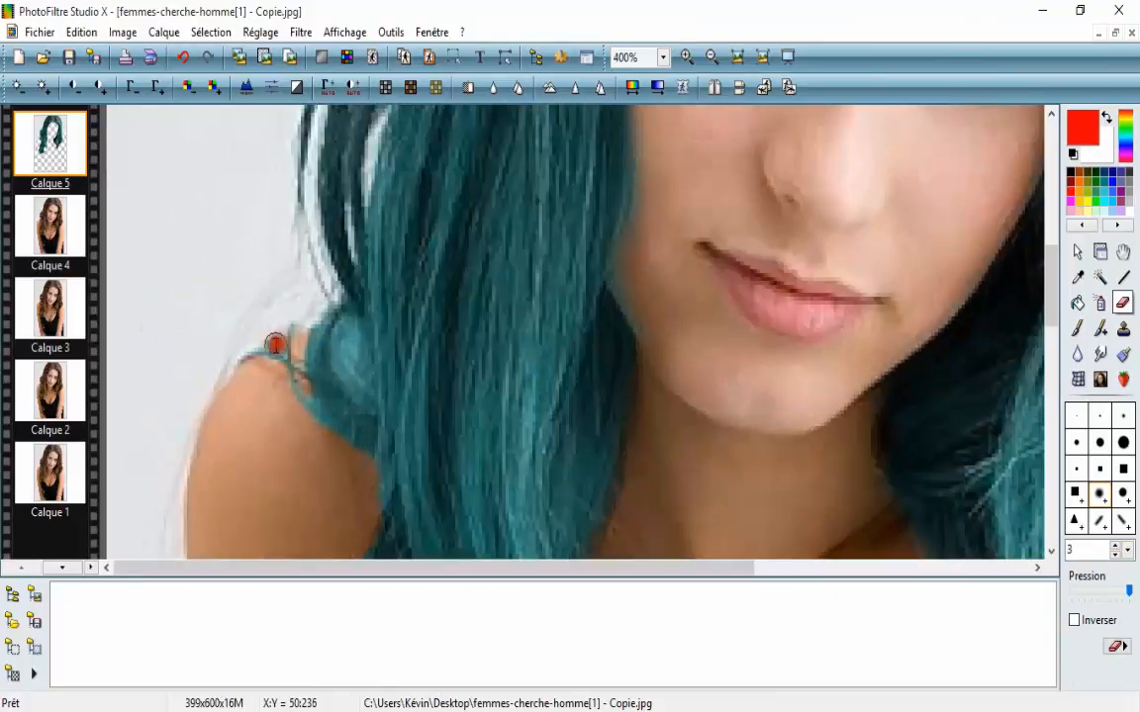
scroll(284, 353, down, 3)
scroll(395, 327, up, 2)
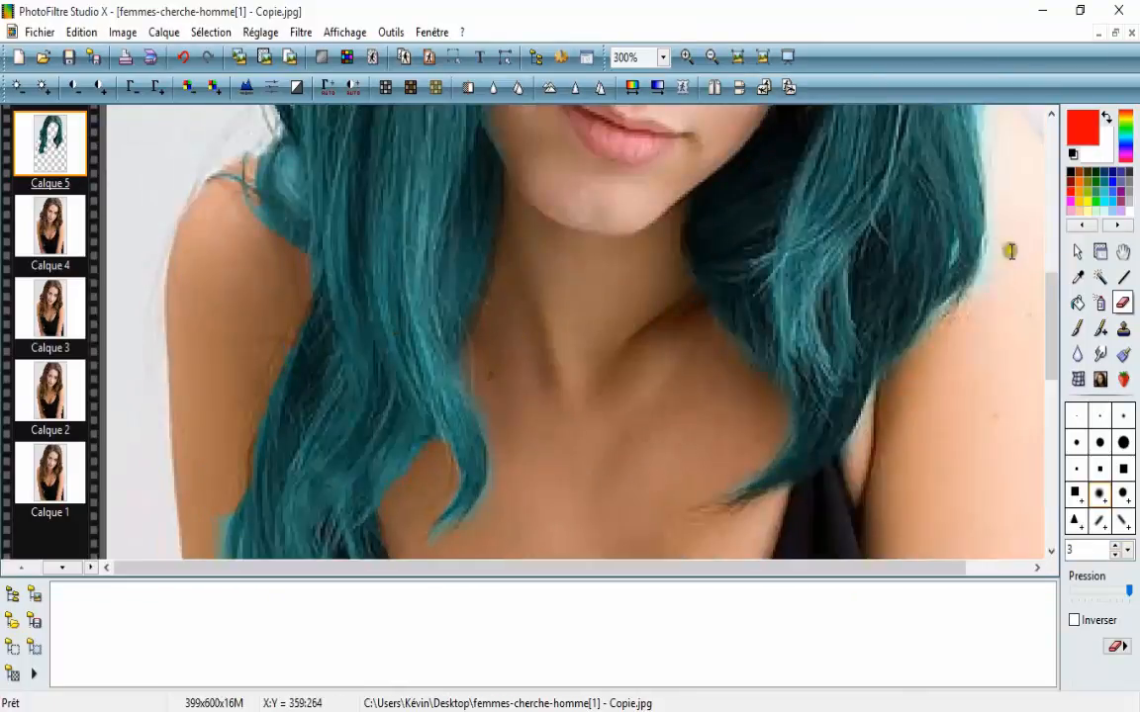
- Erase the tint along the hair edge beside the picture's right arm and undo the last eraser stroke
scroll(691, 498, down, 1)
scroll(691, 498, up, 2)
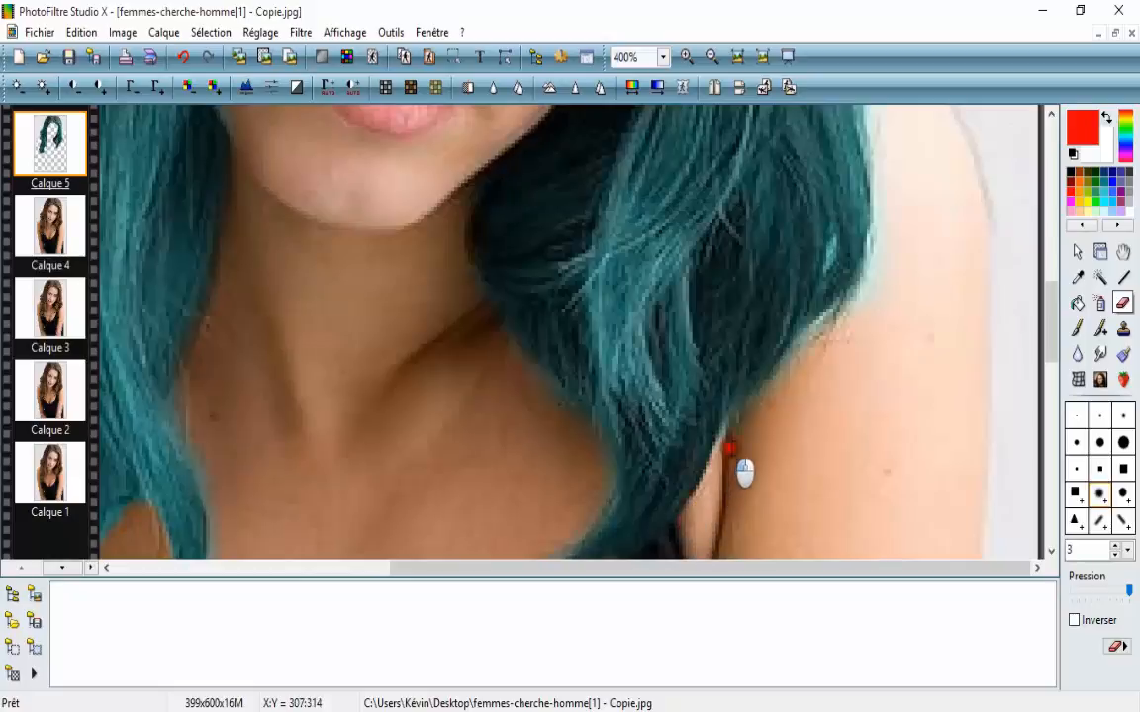
scroll(832, 255, down, 2)
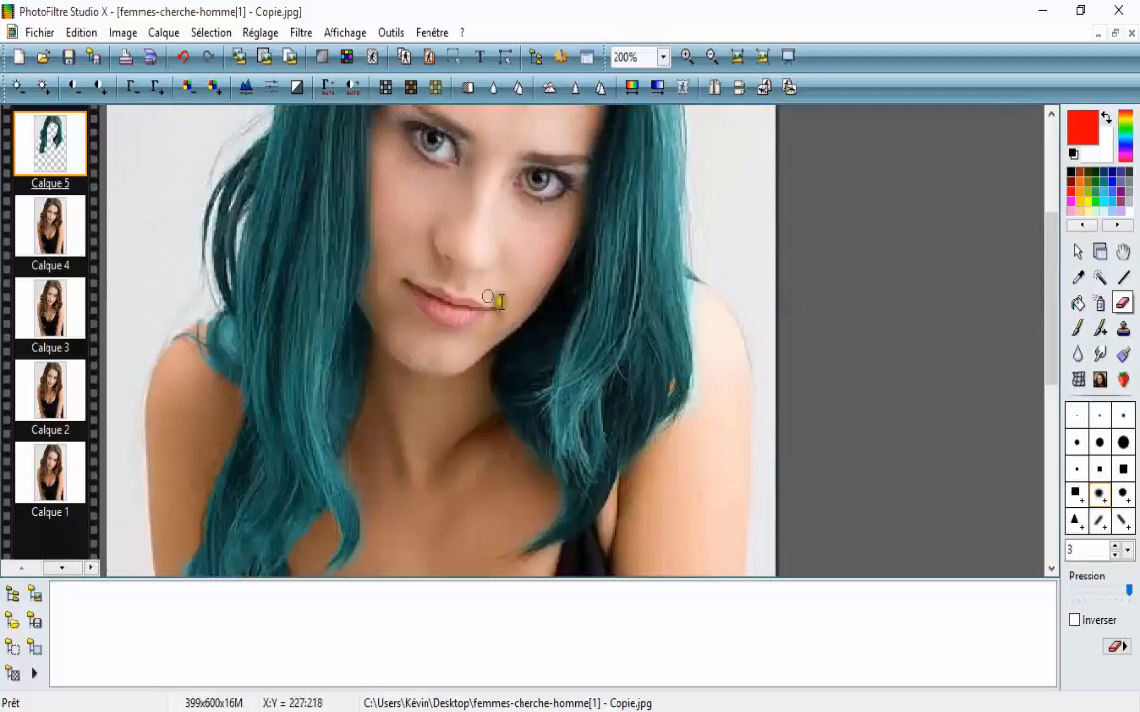
click(184, 57)
- Switch to a tiny round preset brush and erase the tint fringe where the hair meets the picture's right shoulder
scroll(674, 387, up, 2)
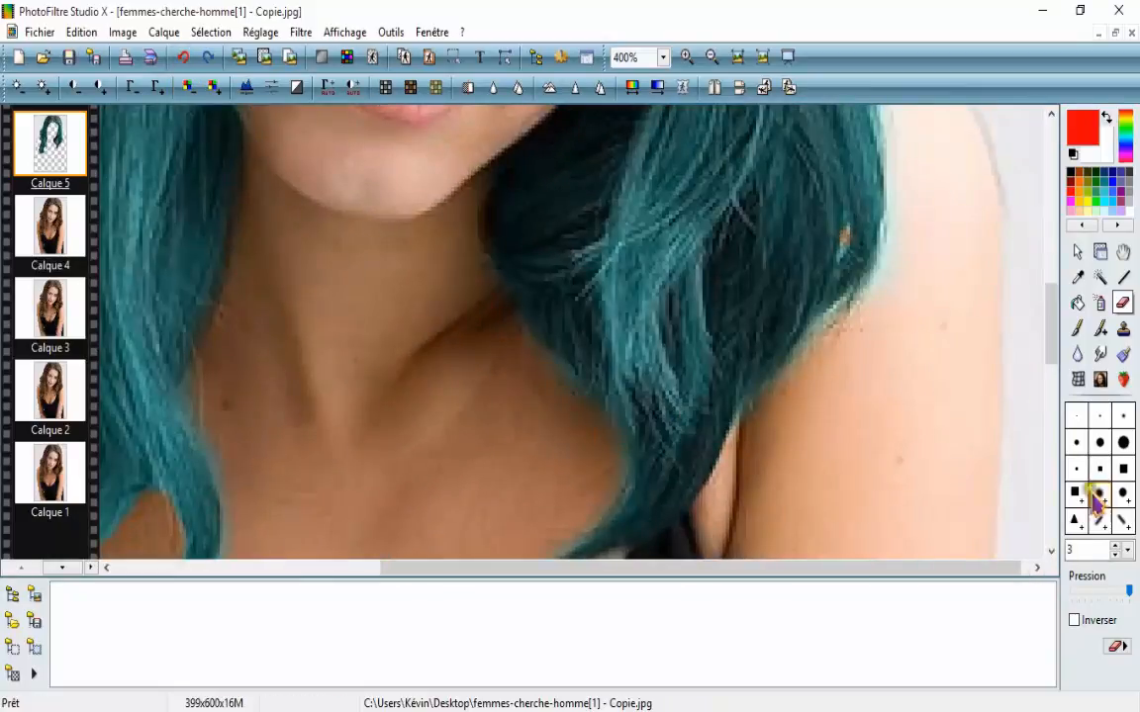
click(1099, 415)
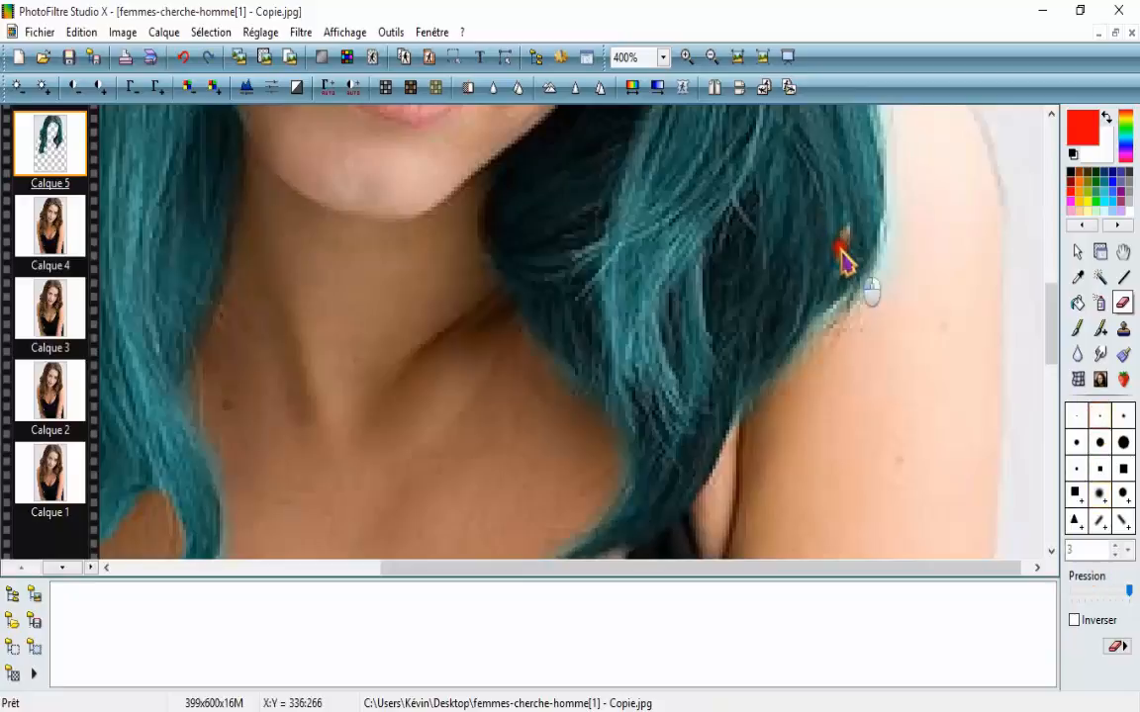
scroll(843, 259, down, 2)
scroll(740, 287, up, 1)
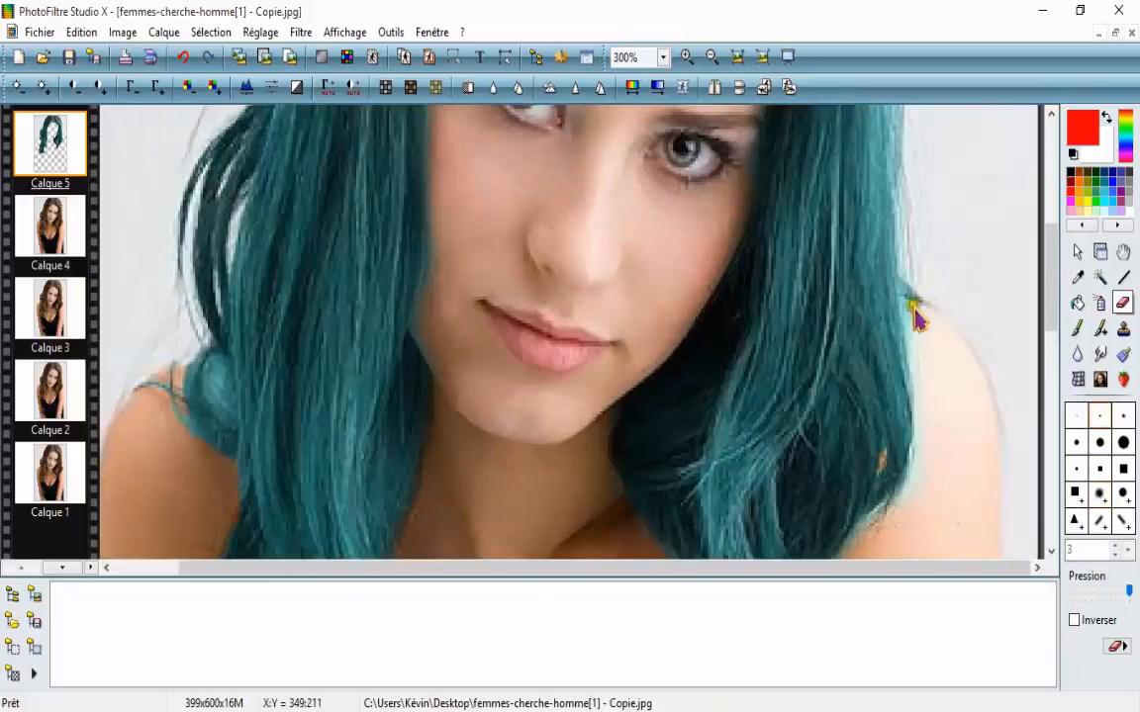
mouse_move(912, 305)
mouse_down()
mouse_move(916, 379)
mouse_move(915, 320)
mouse_move(930, 316)
mouse_move(958, 370)
mouse_move(939, 358)
mouse_move(929, 387)
mouse_up()
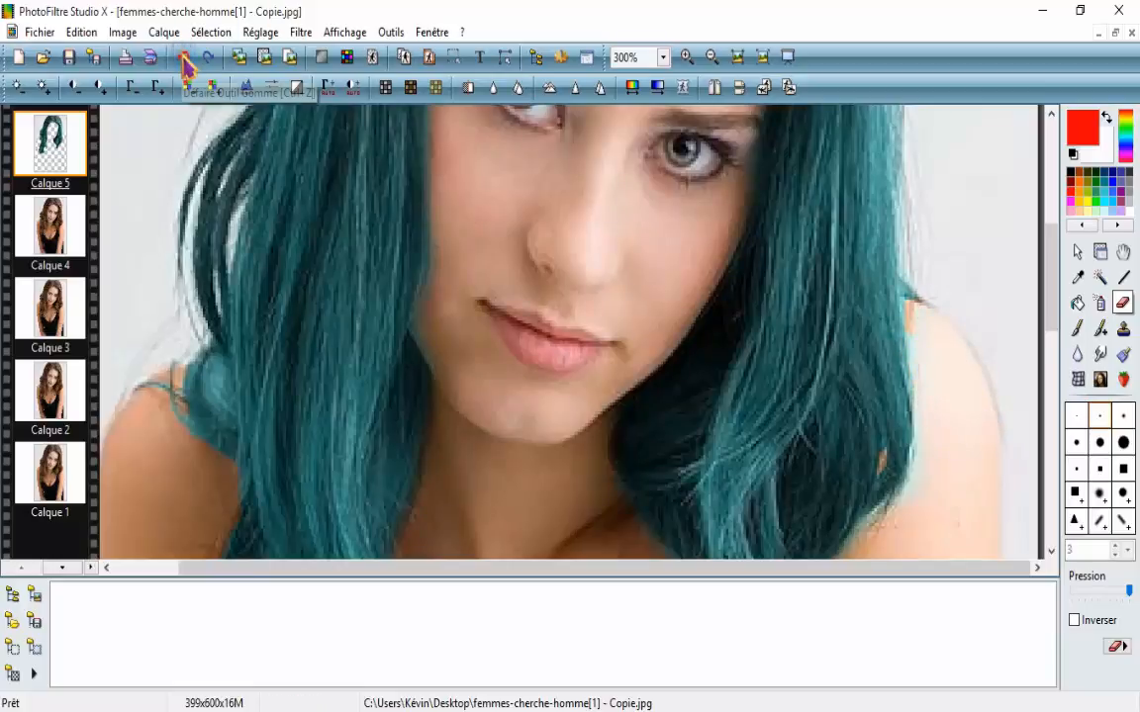
- Erase the remaining tint patch next to the hair on top of the picture's left shoulder
scroll(641, 299, down, 2)
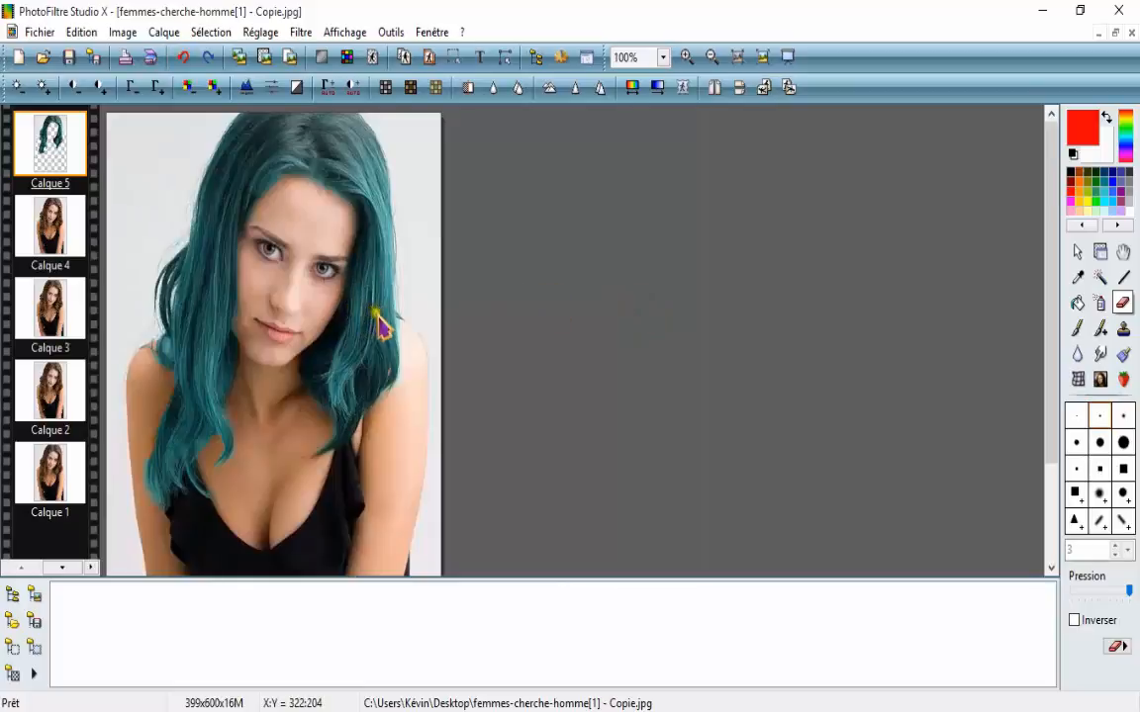
scroll(133, 374, up, 2)
mouse_move(284, 325)
mouse_down()
mouse_move(281, 301)
mouse_move(280, 318)
mouse_up()
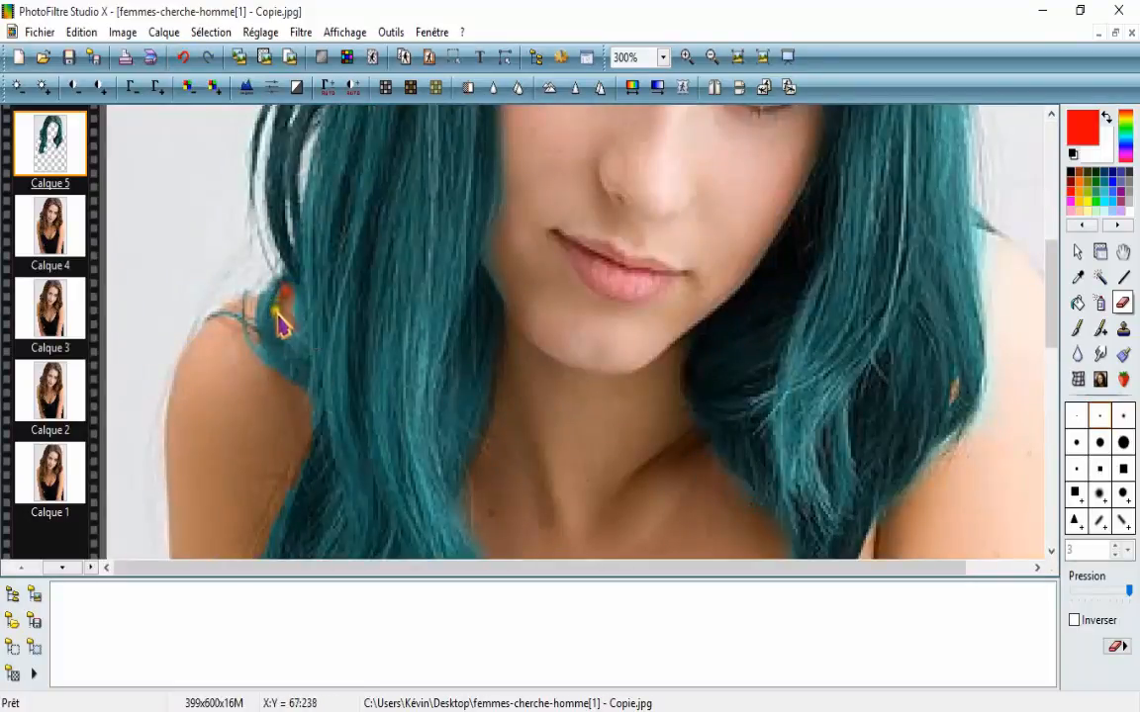
scroll(399, 339, down, 3)
- Erase the tint fringe along the forehead hairline, switching to the next larger round preset brush
scroll(255, 178, up, 3)
mouse_move(597, 364)
mouse_down()
mouse_move(603, 333)
mouse_move(628, 313)
mouse_move(532, 430)
mouse_move(605, 355)
mouse_move(559, 307)
mouse_up()
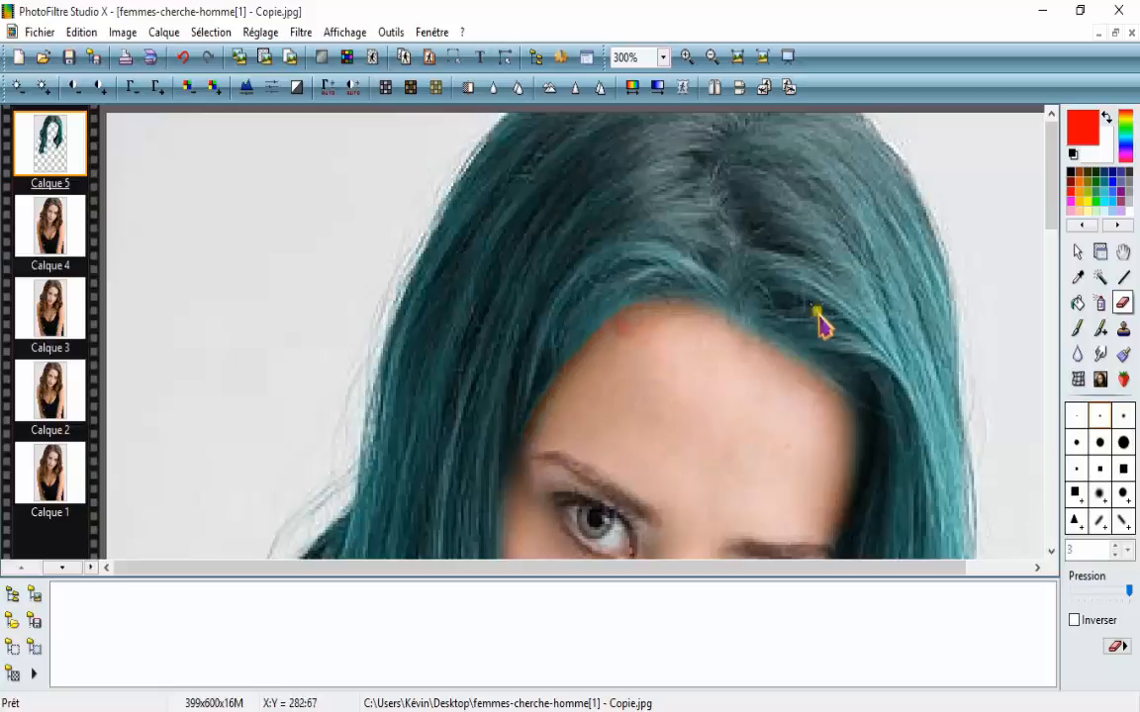
click(1122, 416)
mouse_move(558, 443)
mouse_down()
mouse_move(615, 318)
mouse_move(717, 368)
mouse_up()
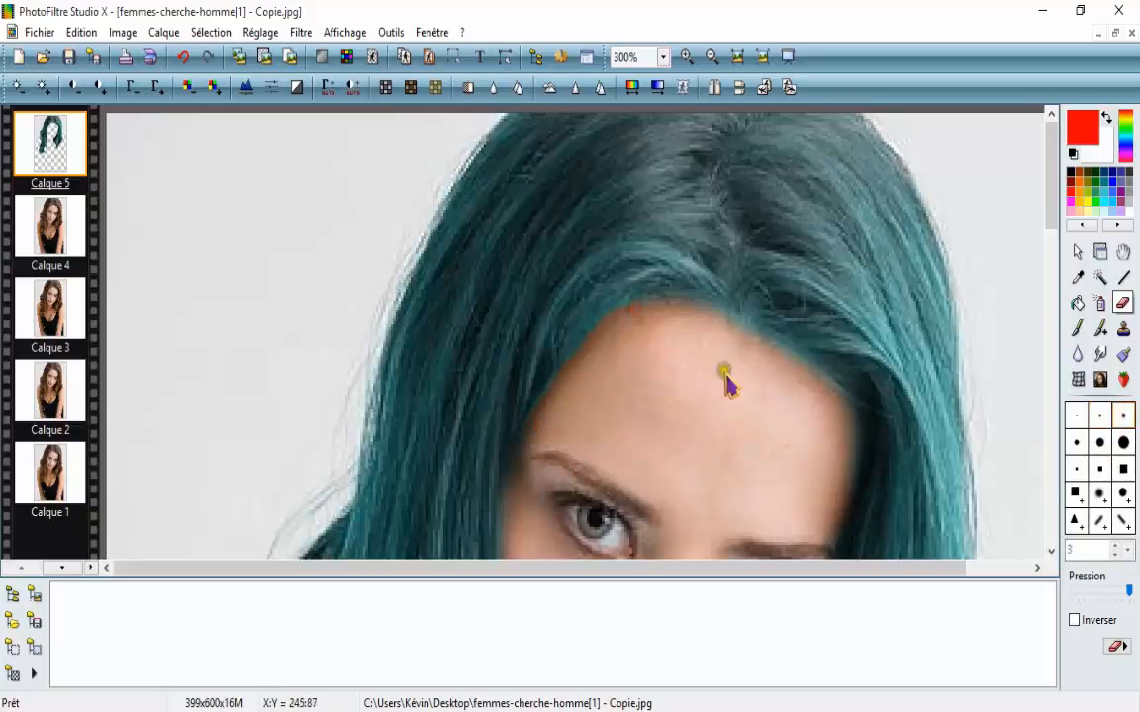
- Erase the remaining tint fringe where the hair borders the forehead and the cheek on the picture's left
scroll(636, 374, down, 1)
scroll(774, 309, up, 1)
mouse_move(771, 300)
mouse_down()
mouse_move(783, 317)
mouse_move(781, 352)
mouse_move(740, 525)
mouse_move(699, 491)
mouse_up()
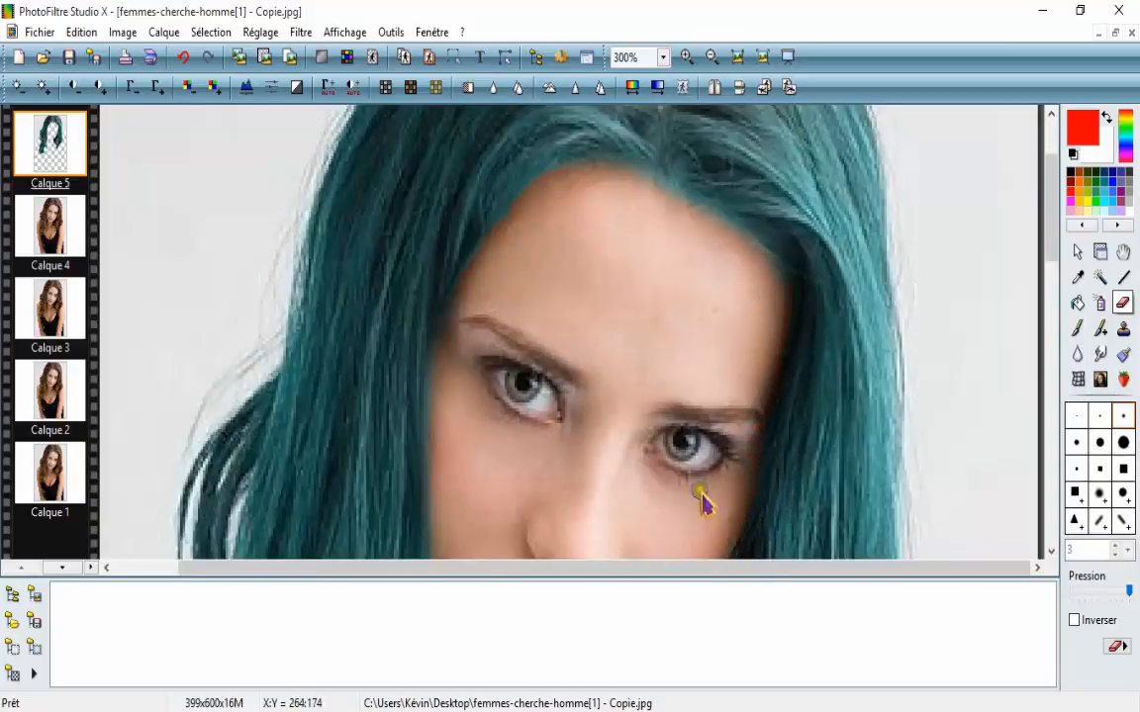
scroll(643, 465, down, 2)
scroll(406, 381, up, 2)
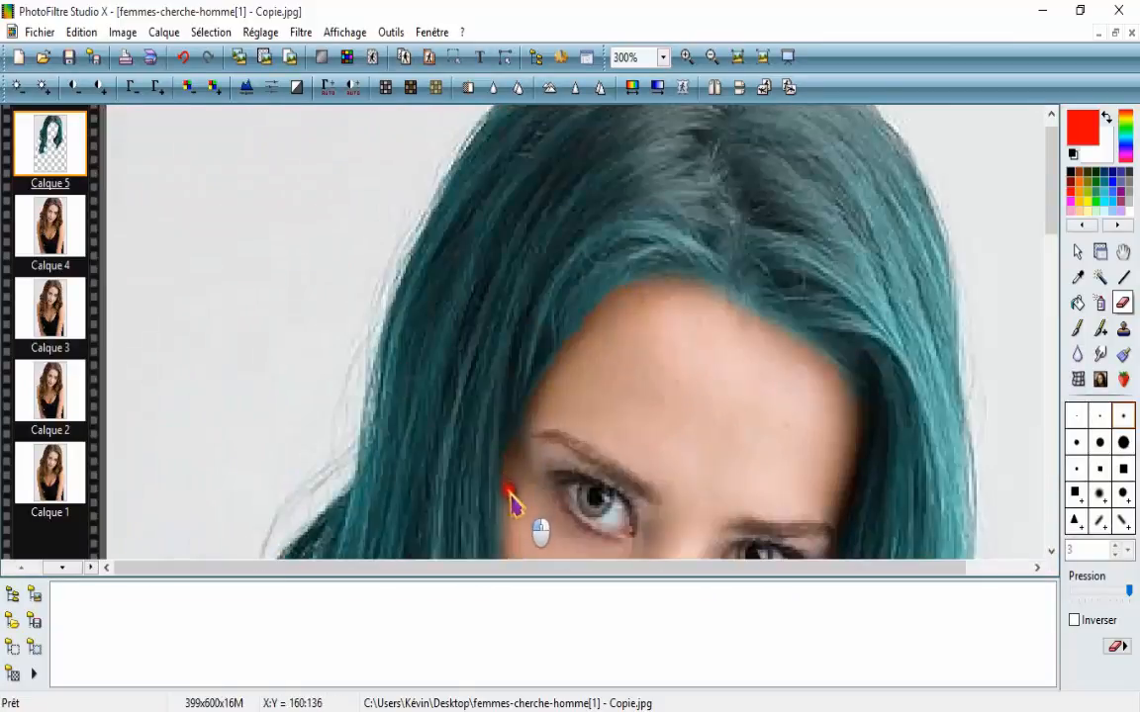
scroll(399, 432, down, 1)
scroll(450, 455, up, 1)
drag(492, 469, 508, 500)
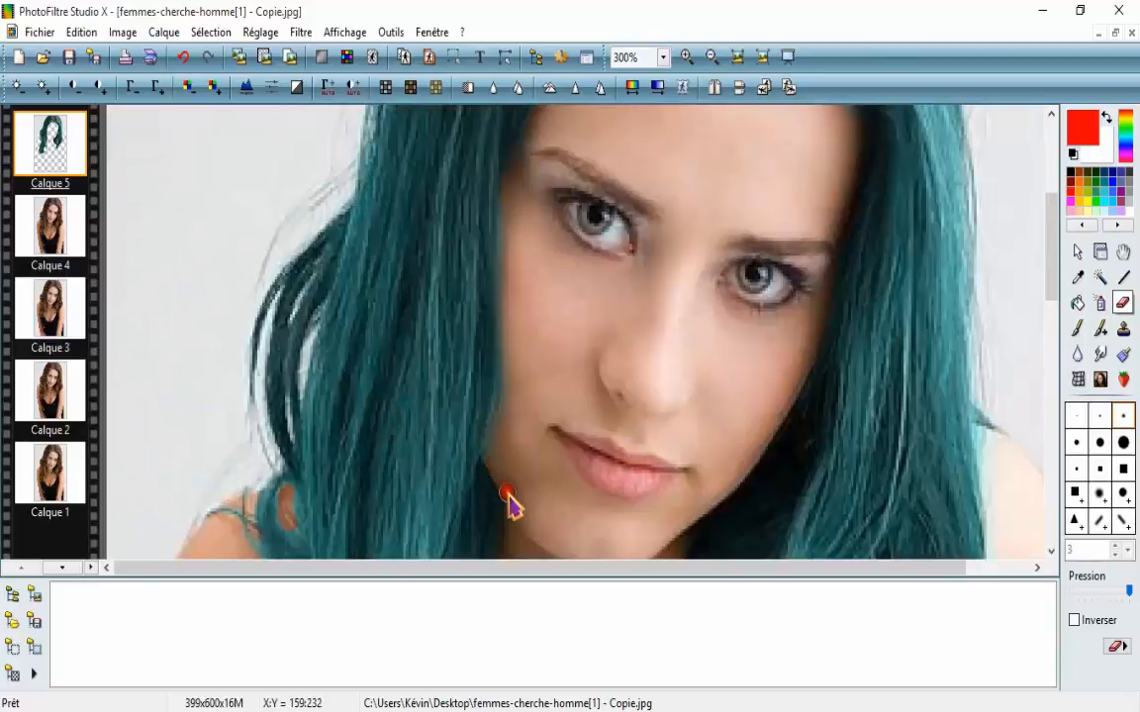
scroll(494, 465, down, 1)
scroll(579, 374, down, 2)
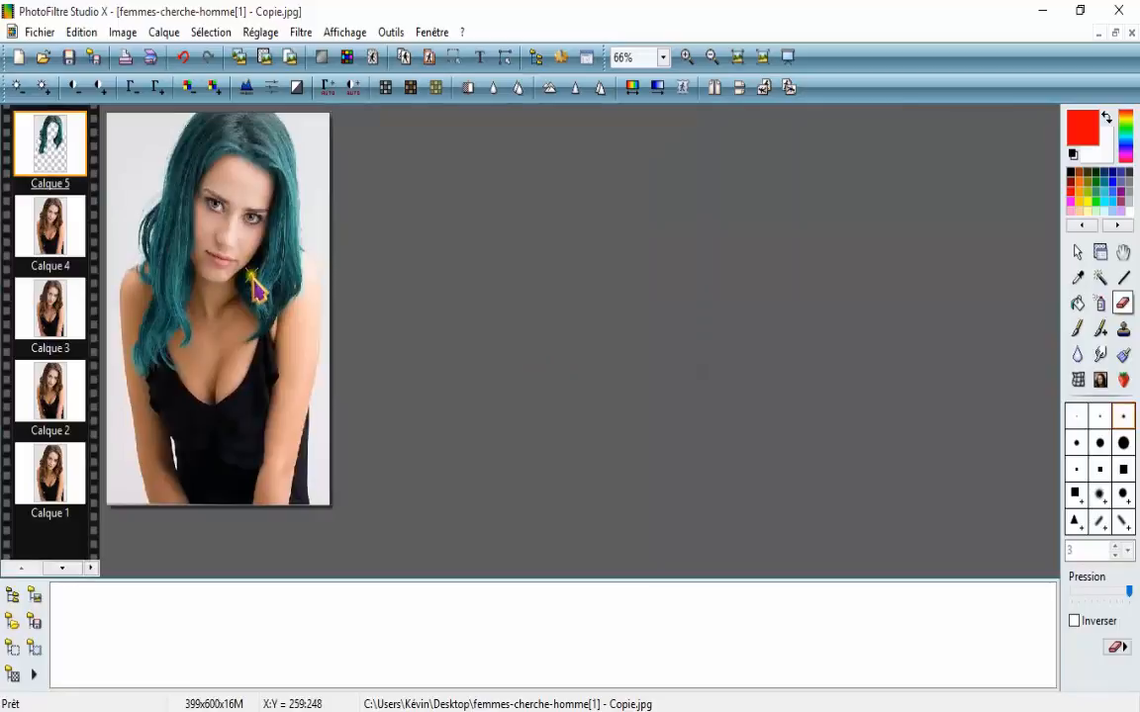
- Make Calque 4 the active layer for editing the eyes
click(61, 229)
scroll(228, 230, up, 3)
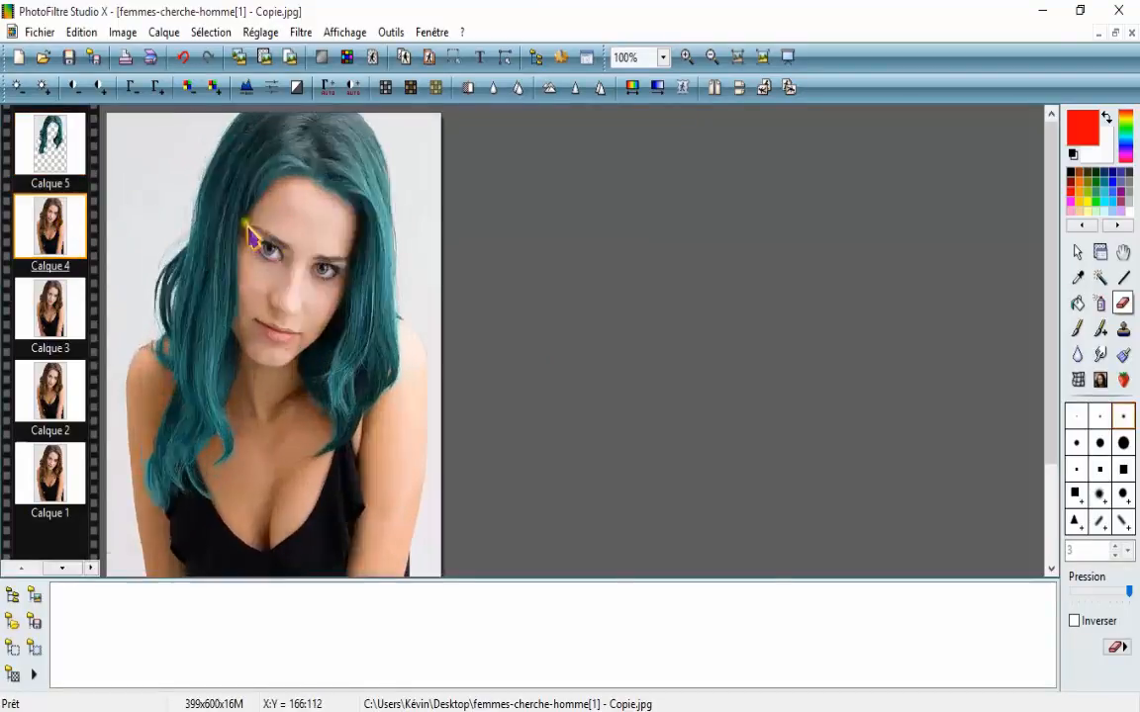
scroll(396, 265, up, 2)
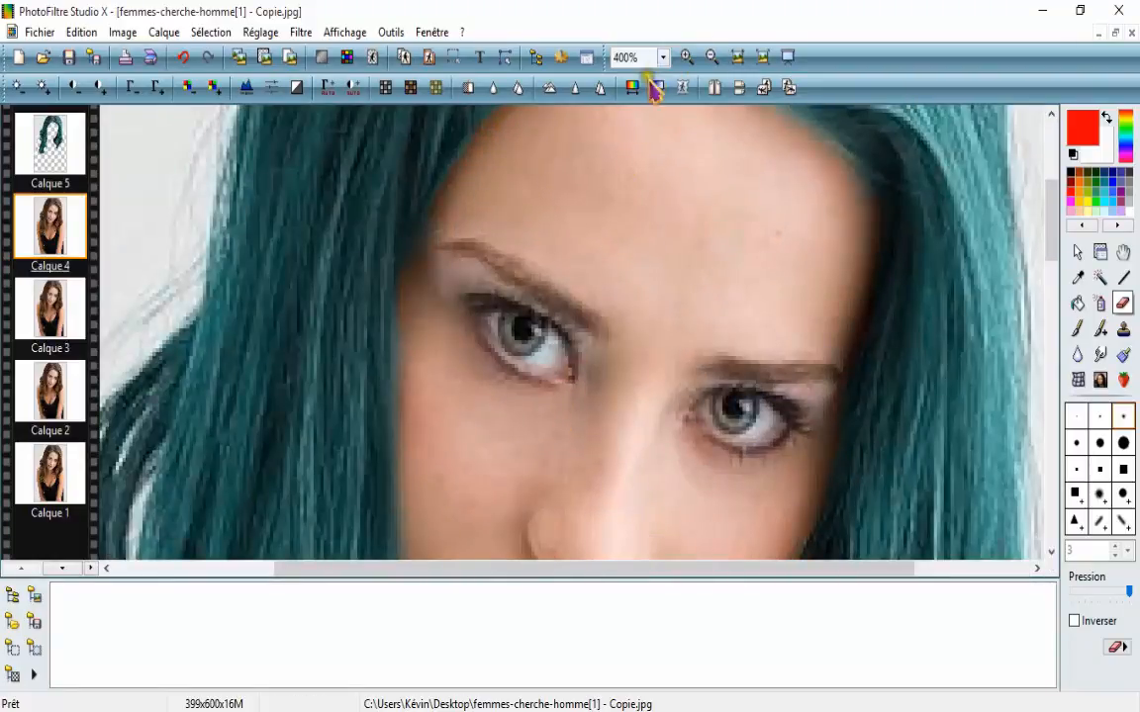
- Try a hue variation of 127° on Calque 4 and undo it
click(653, 87)
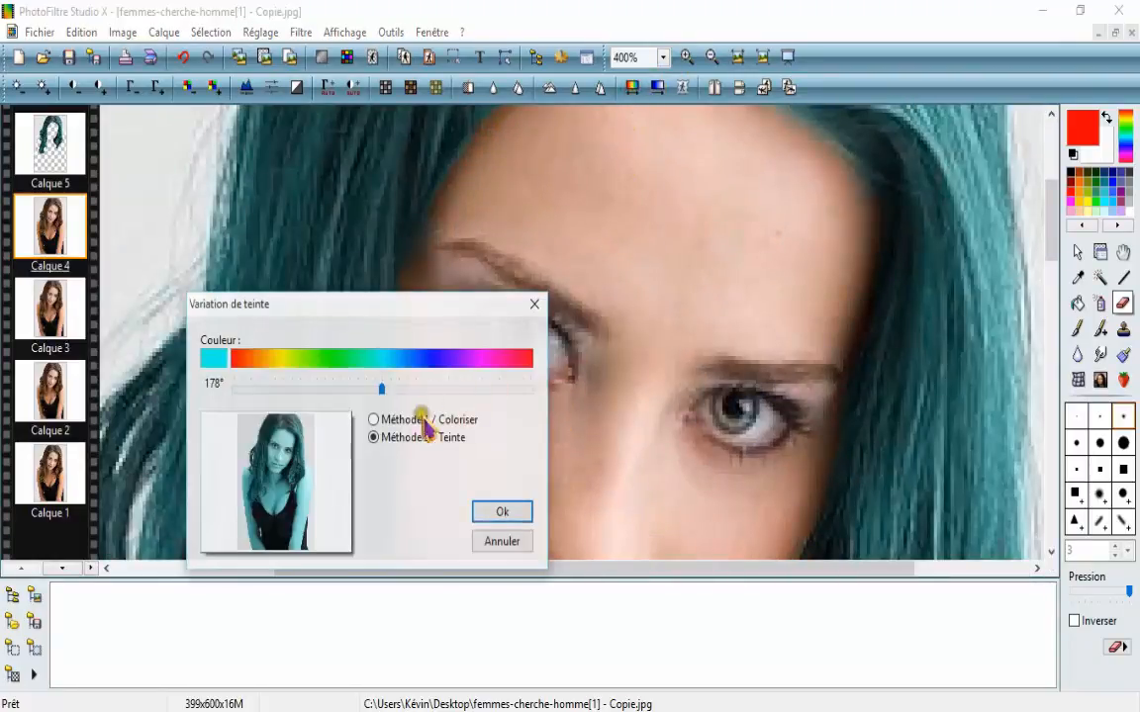
click(338, 389)
click(490, 508)
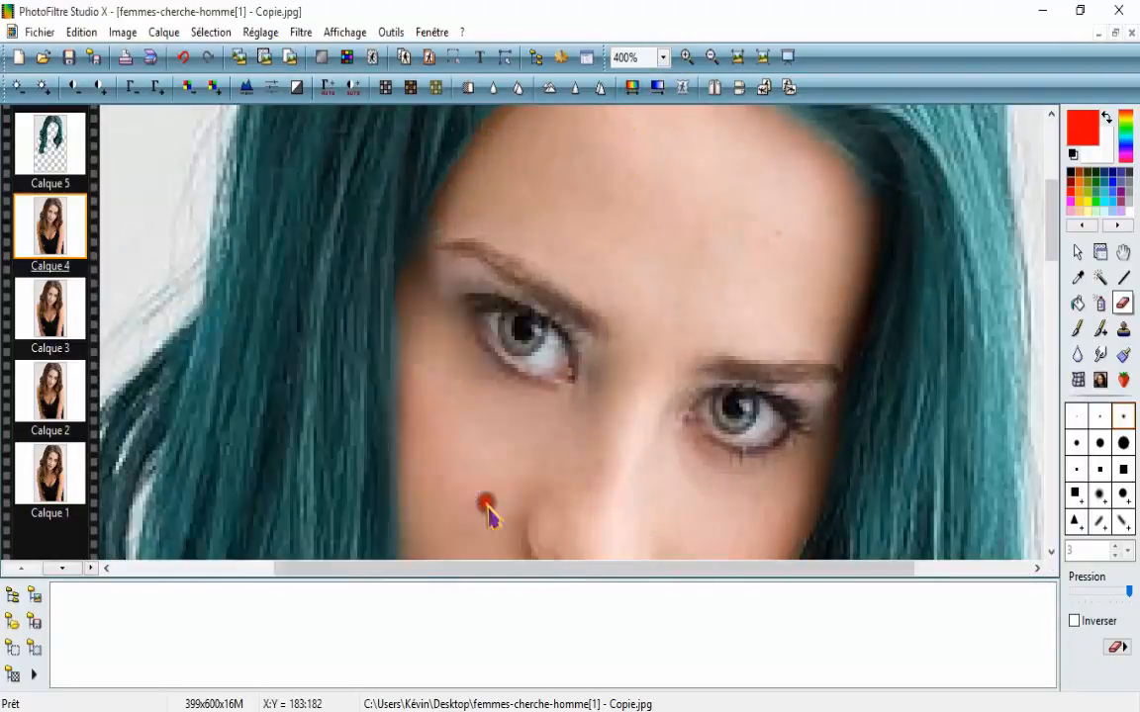
click(184, 57)
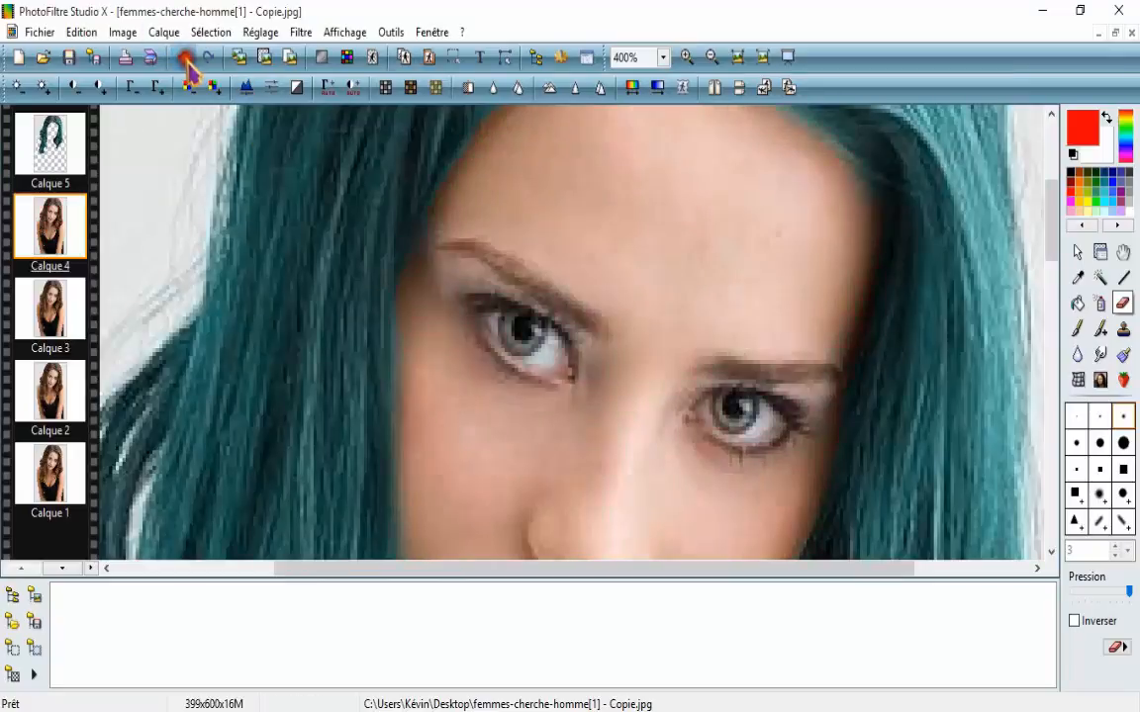
- Paint both irises bright green on Calque 4 with the paintbrush, using a tiny round preset brush
click(1121, 302)
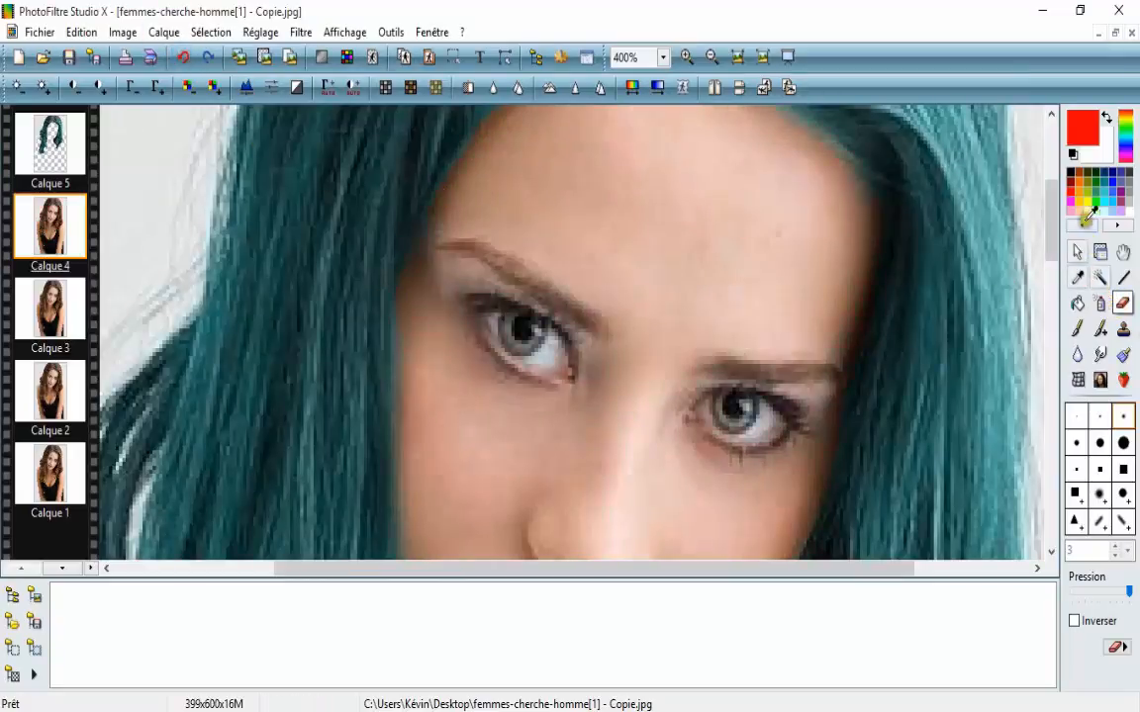
click(1101, 203)
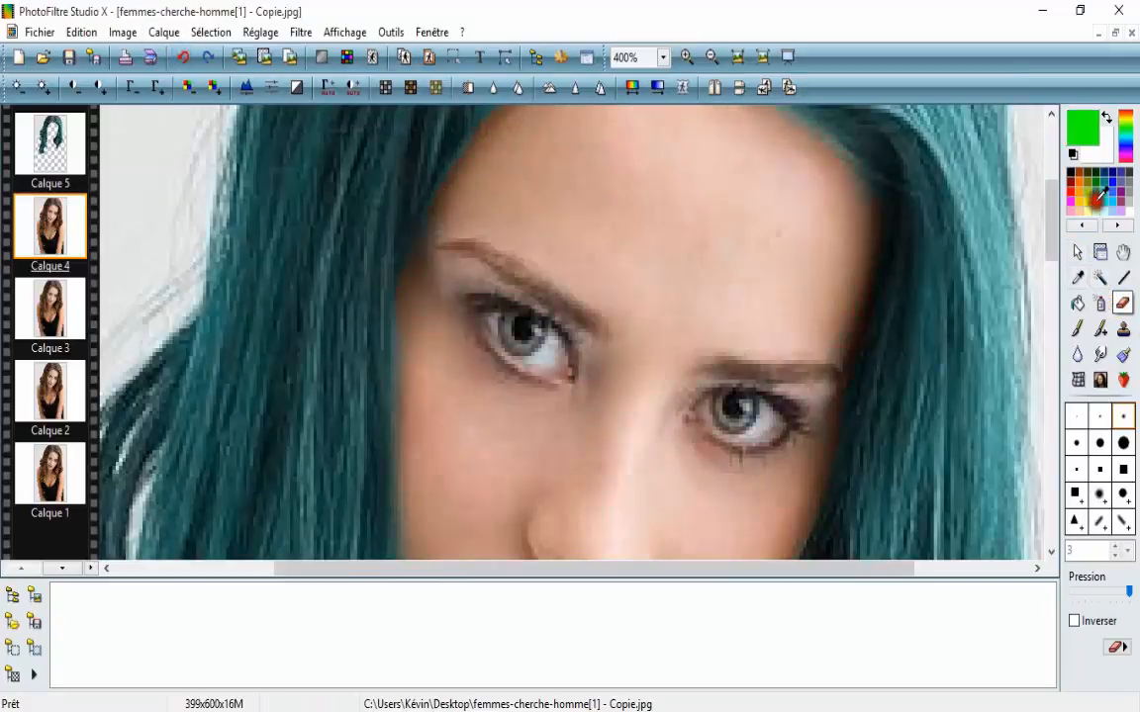
click(1078, 329)
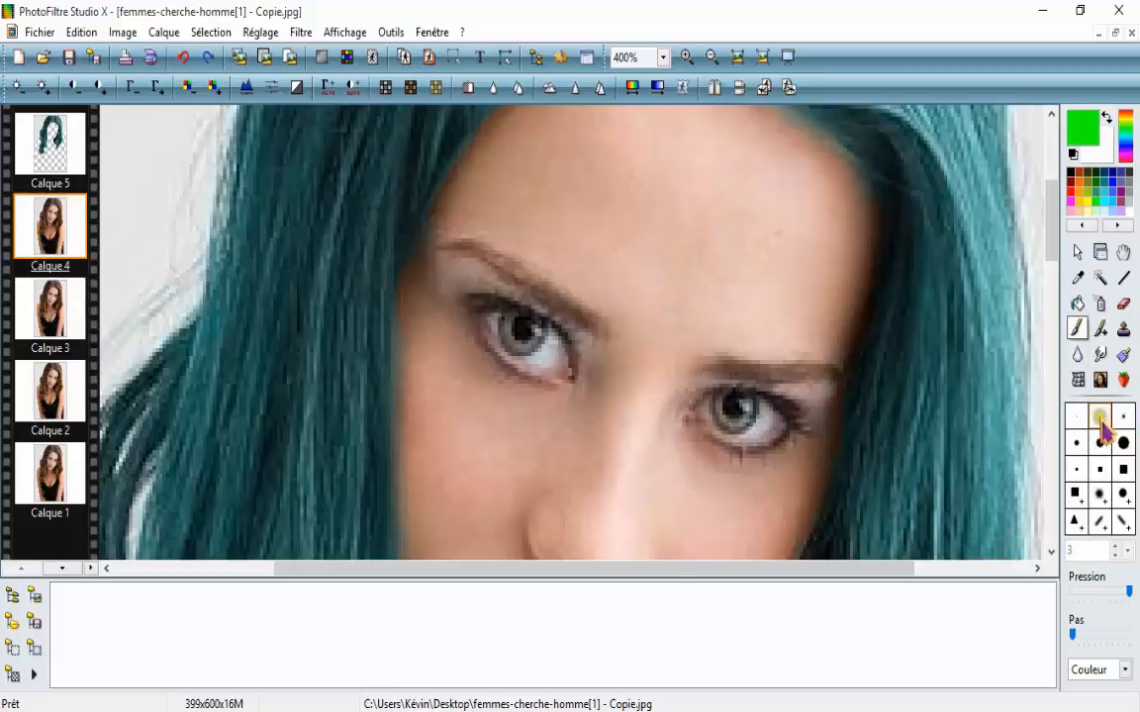
click(1100, 419)
scroll(551, 340, up, 1)
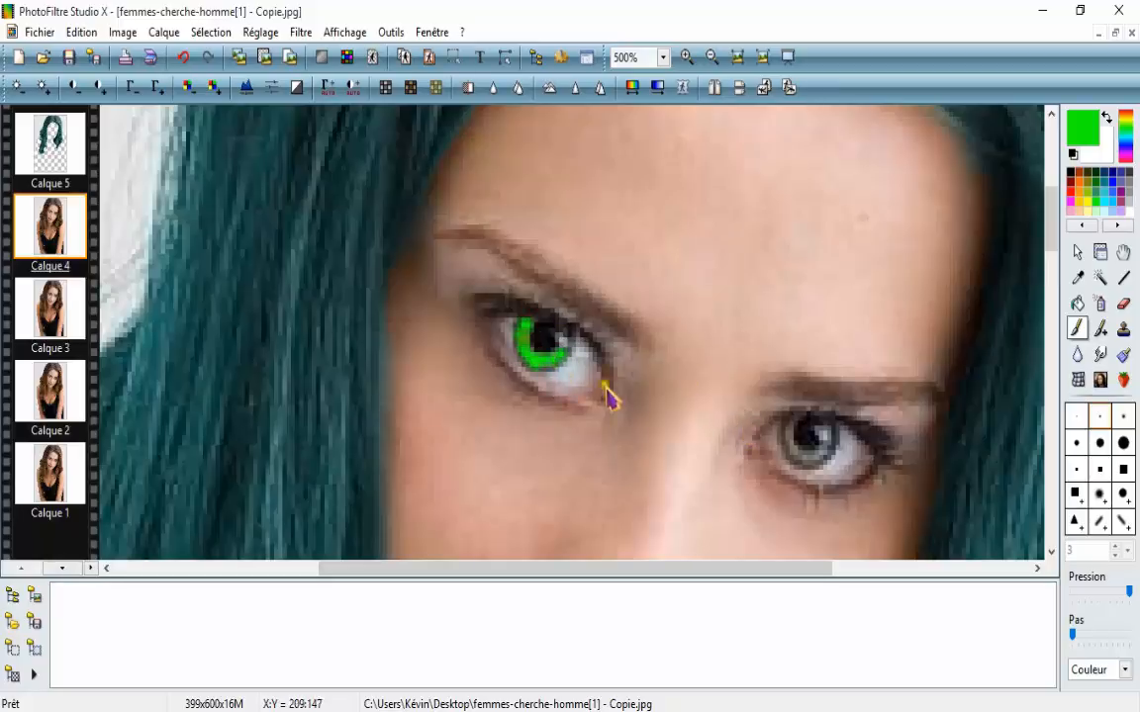
scroll(740, 473, up, 1)
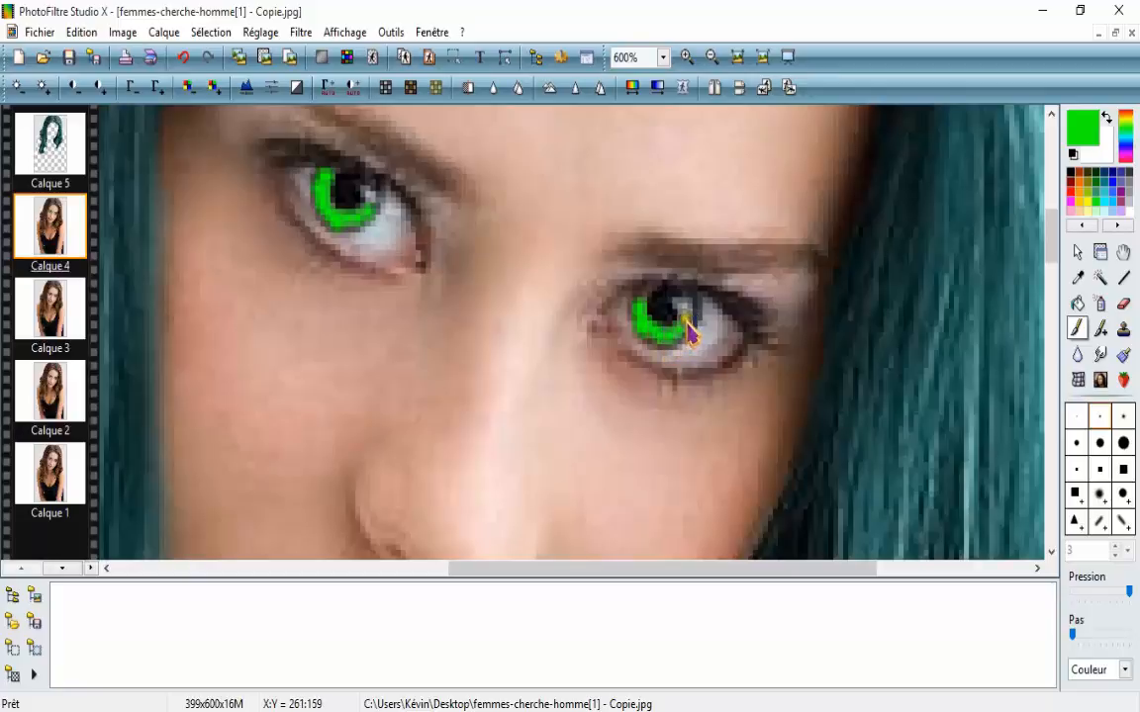
scroll(677, 342, down, 1)
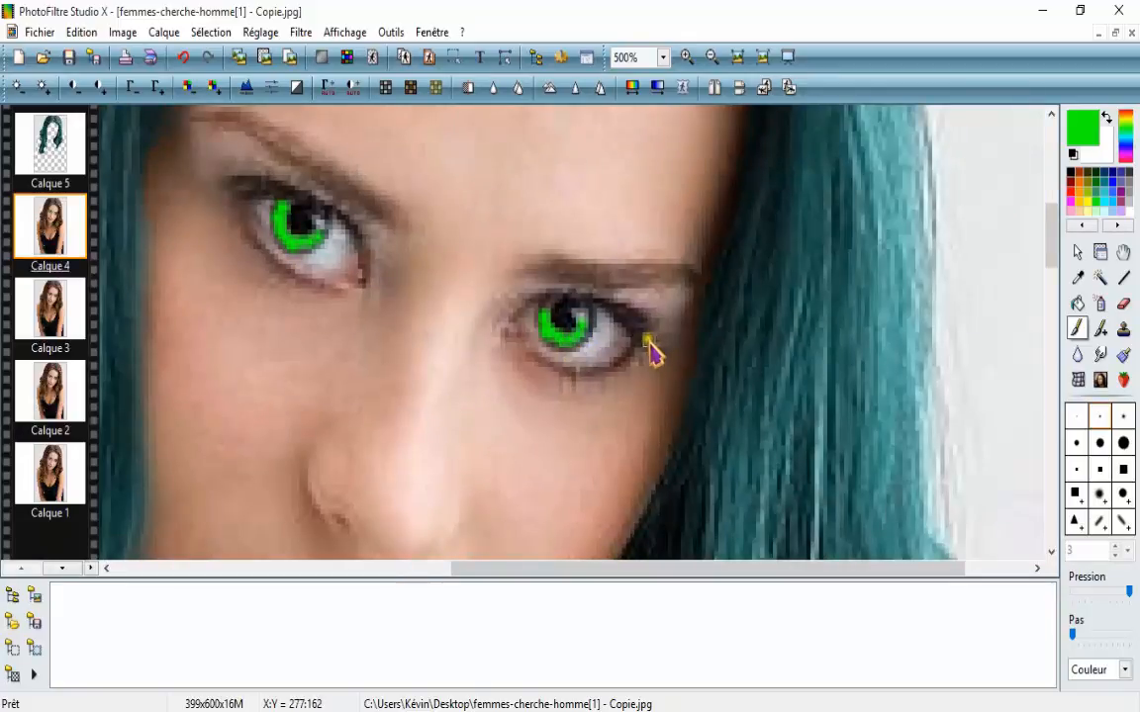
scroll(653, 351, down, 2)
scroll(581, 254, down, 2)
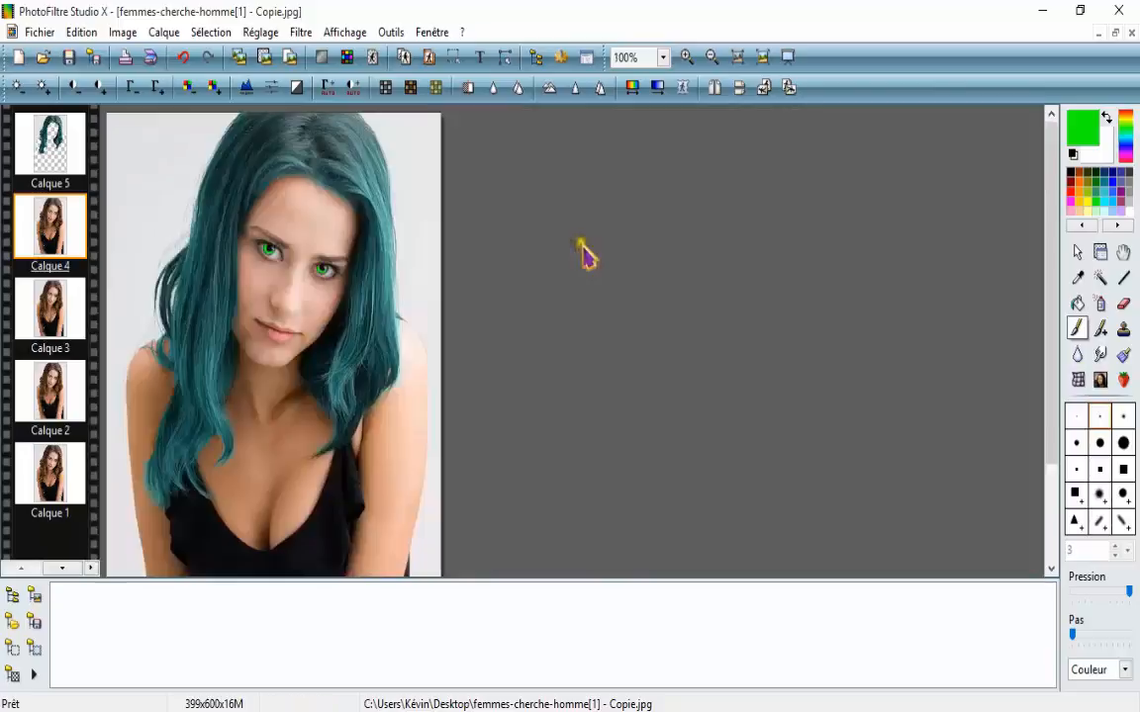
- Tint Calque 4 cyan with a hue variation of 174° using Méthode 1 / Coloriser
click(631, 88)
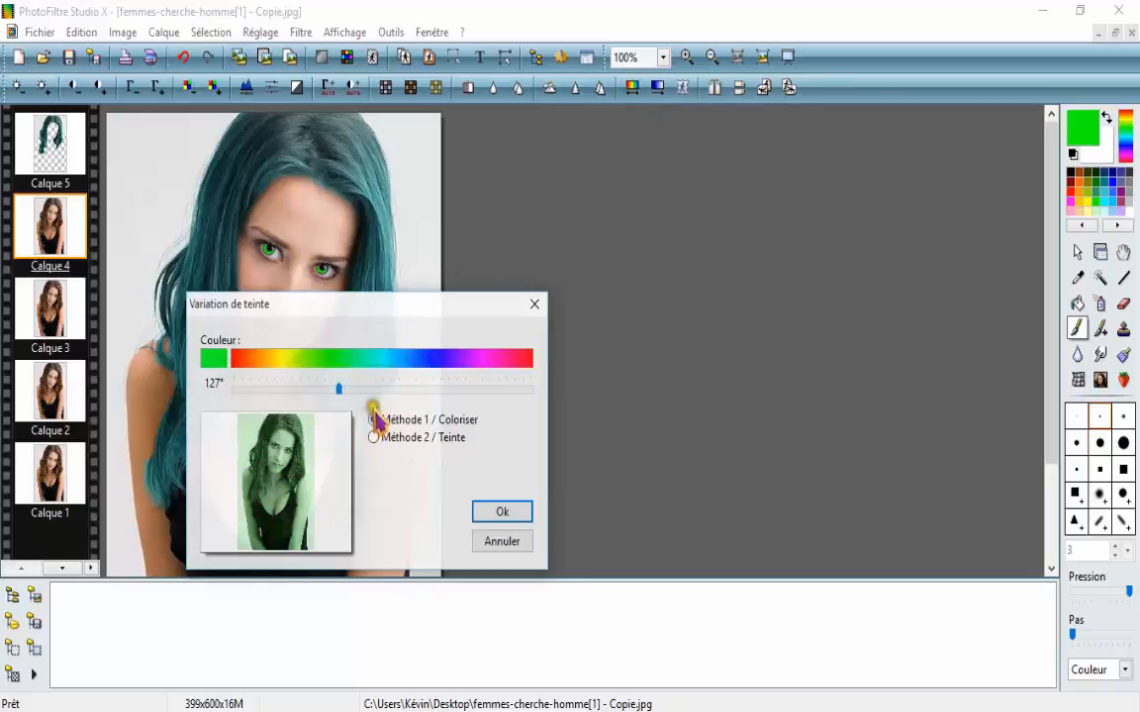
click(313, 358)
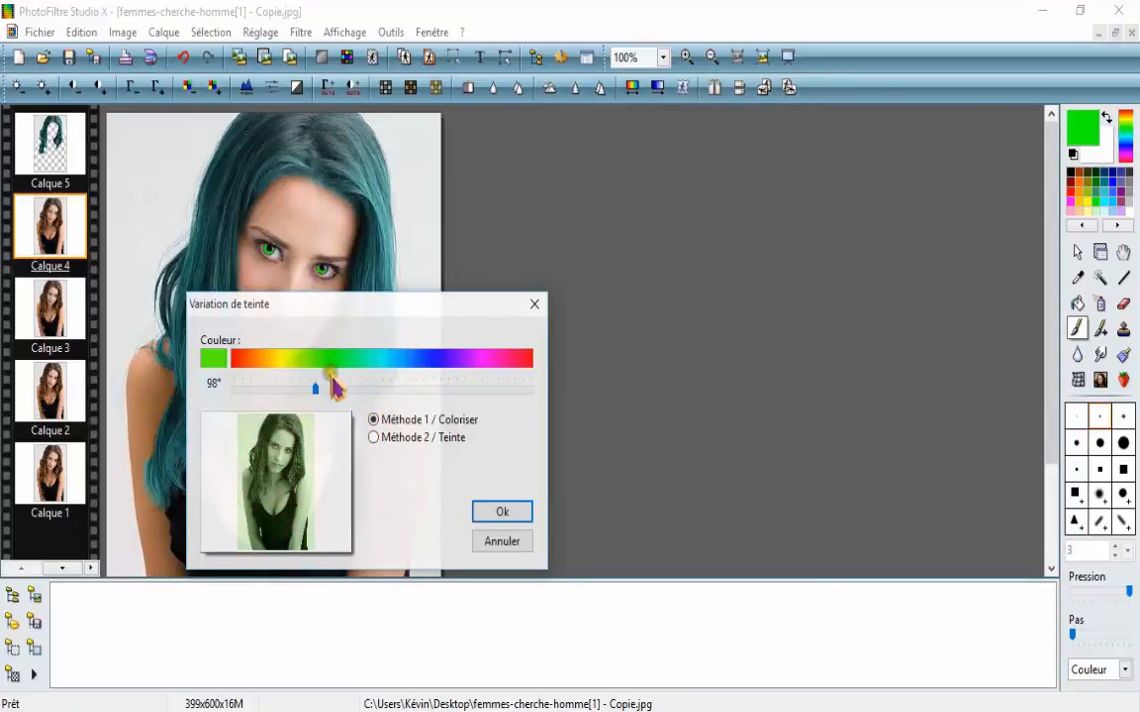
drag(316, 388, 379, 388)
click(502, 512)
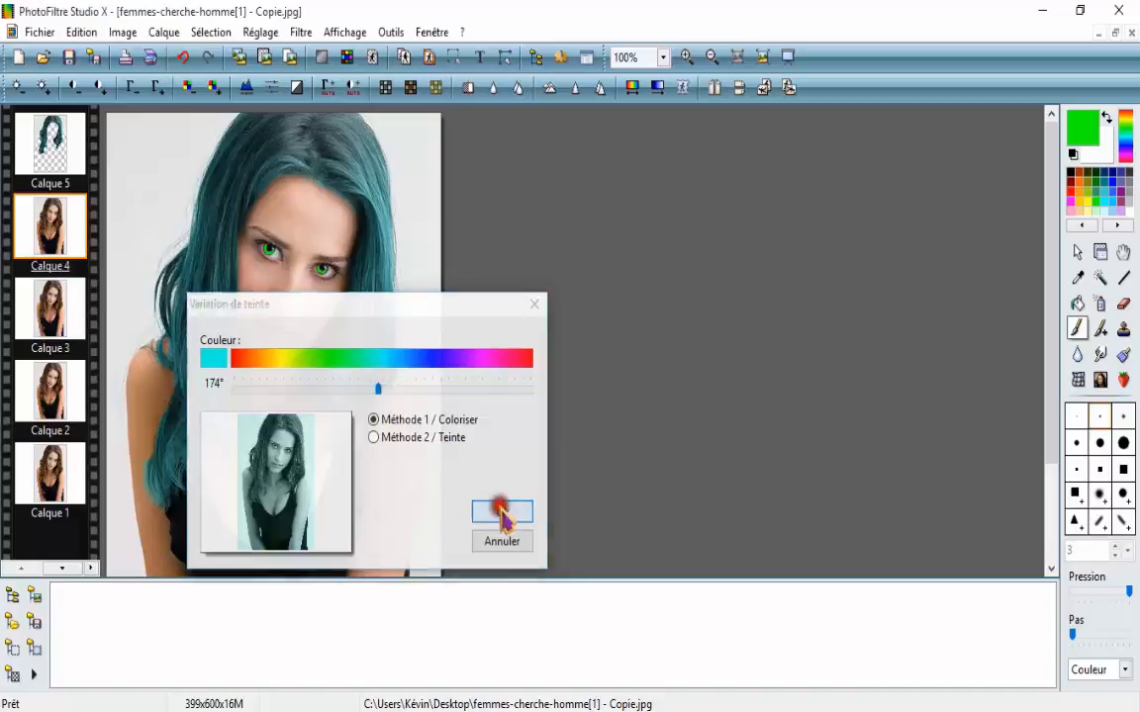
scroll(294, 274, up, 3)
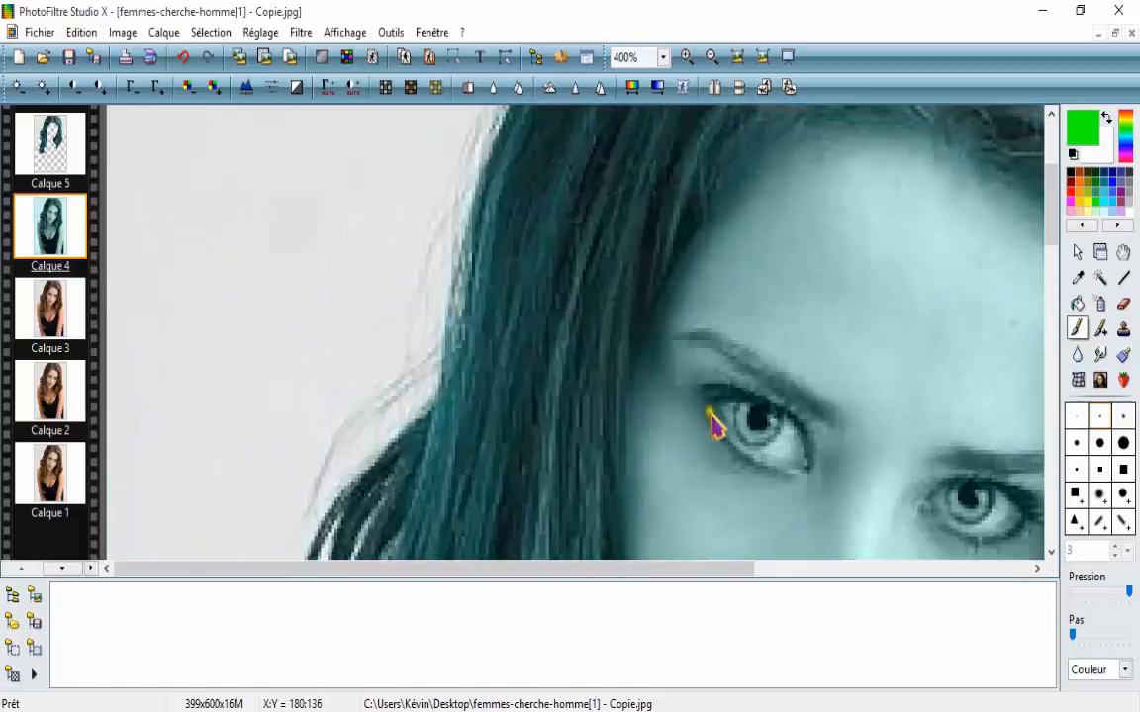
scroll(712, 423, up, 1)
scroll(673, 387, down, 1)
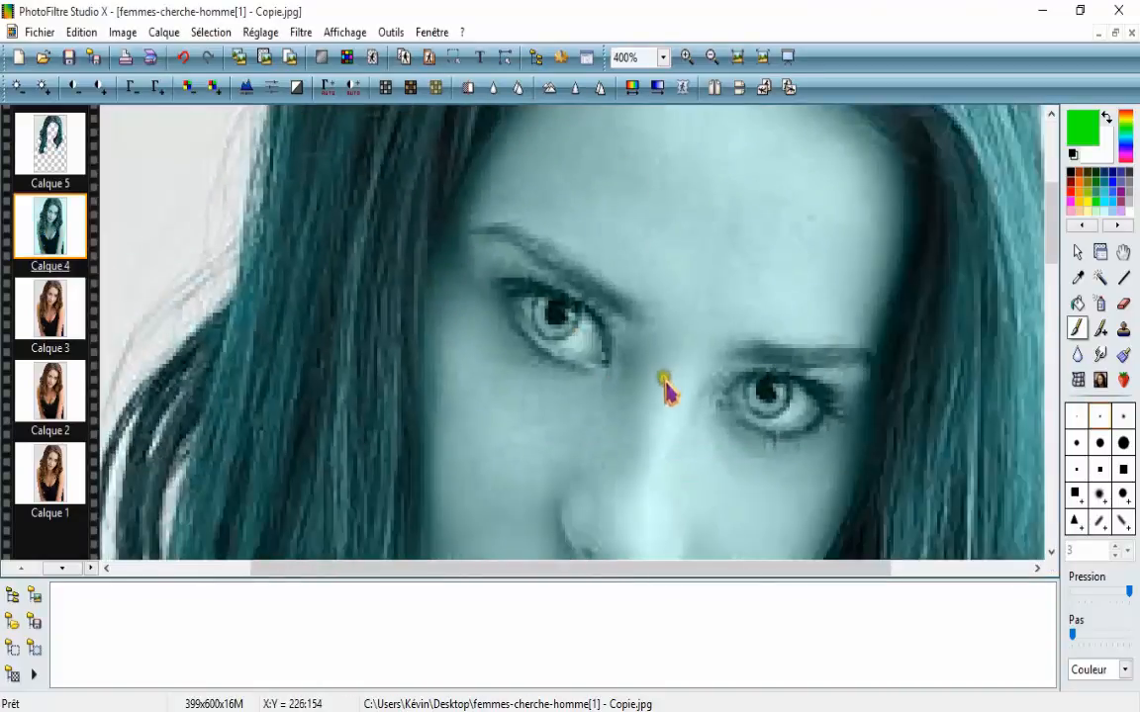
- Try a red hue variation of 0° with Méthode 1 / Coloriser on Calque 4 and undo it
click(632, 87)
click(267, 357)
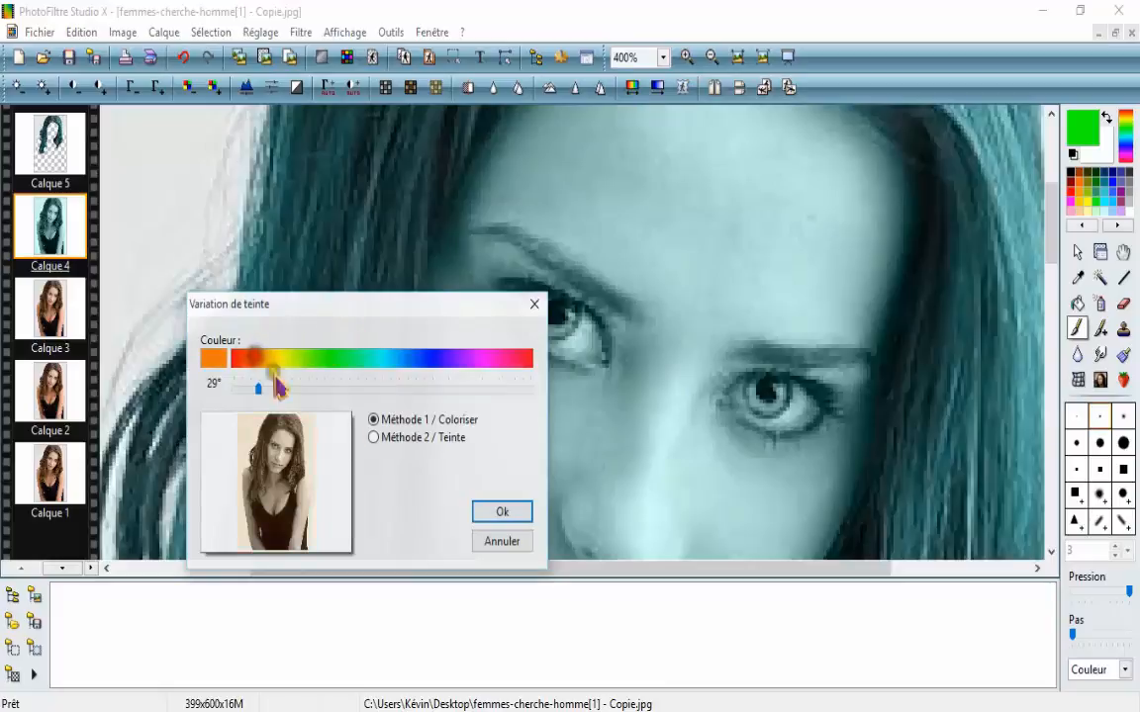
drag(262, 387, 194, 386)
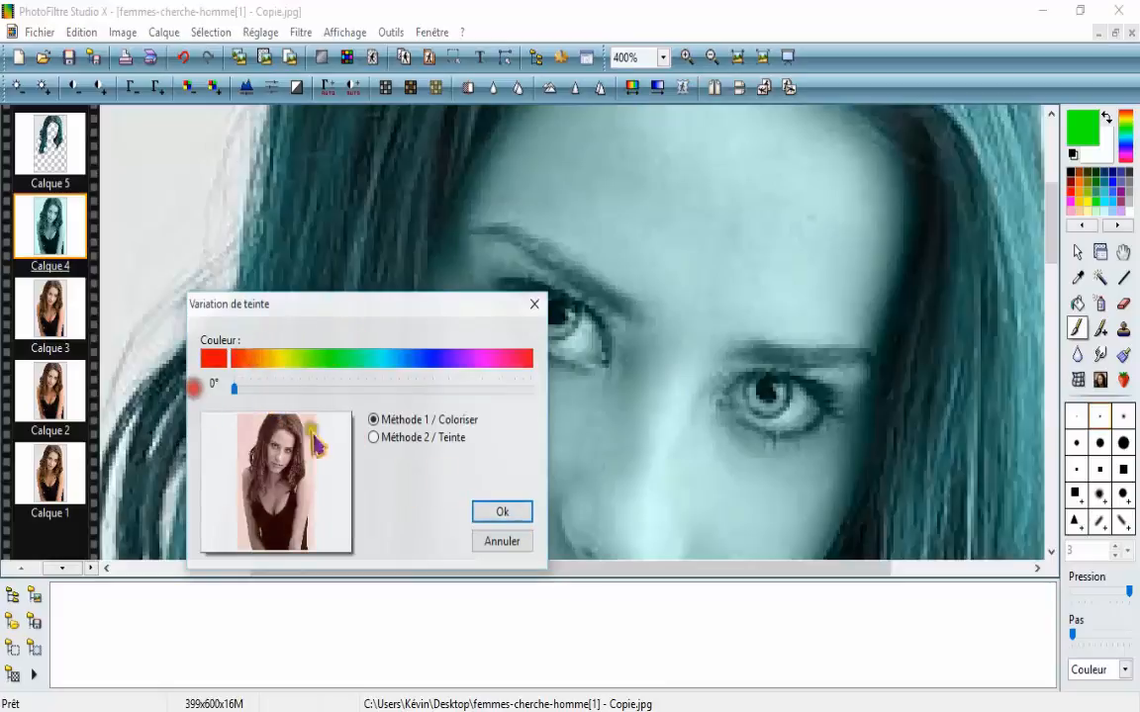
click(502, 512)
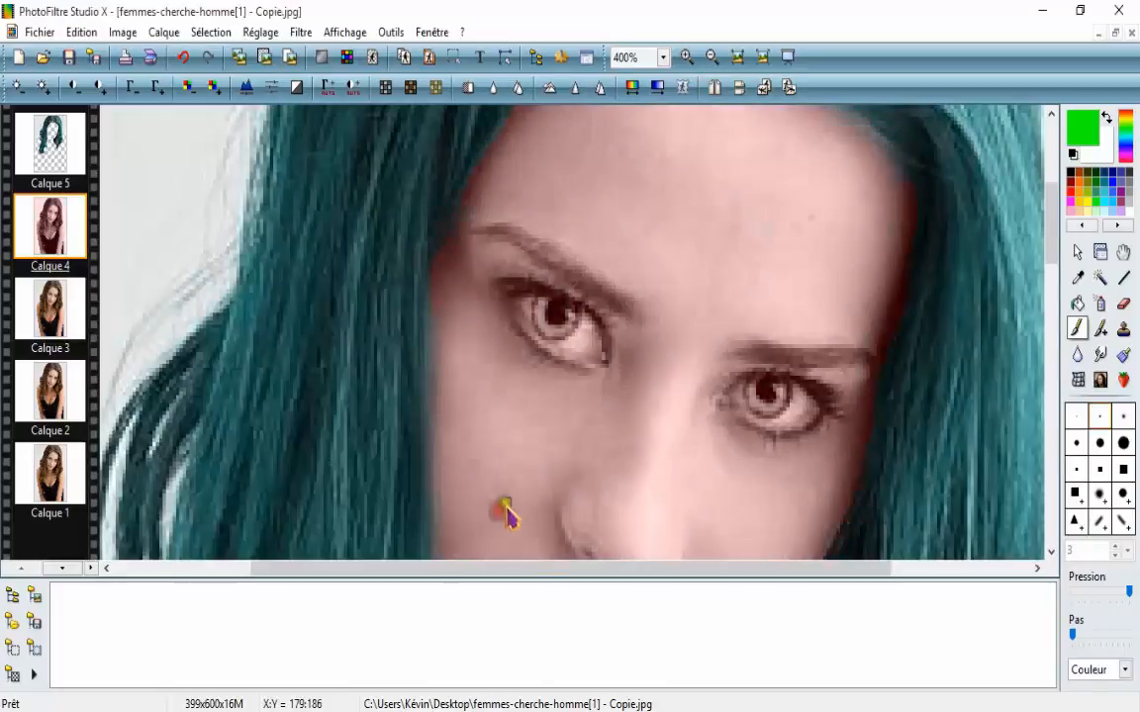
click(183, 57)
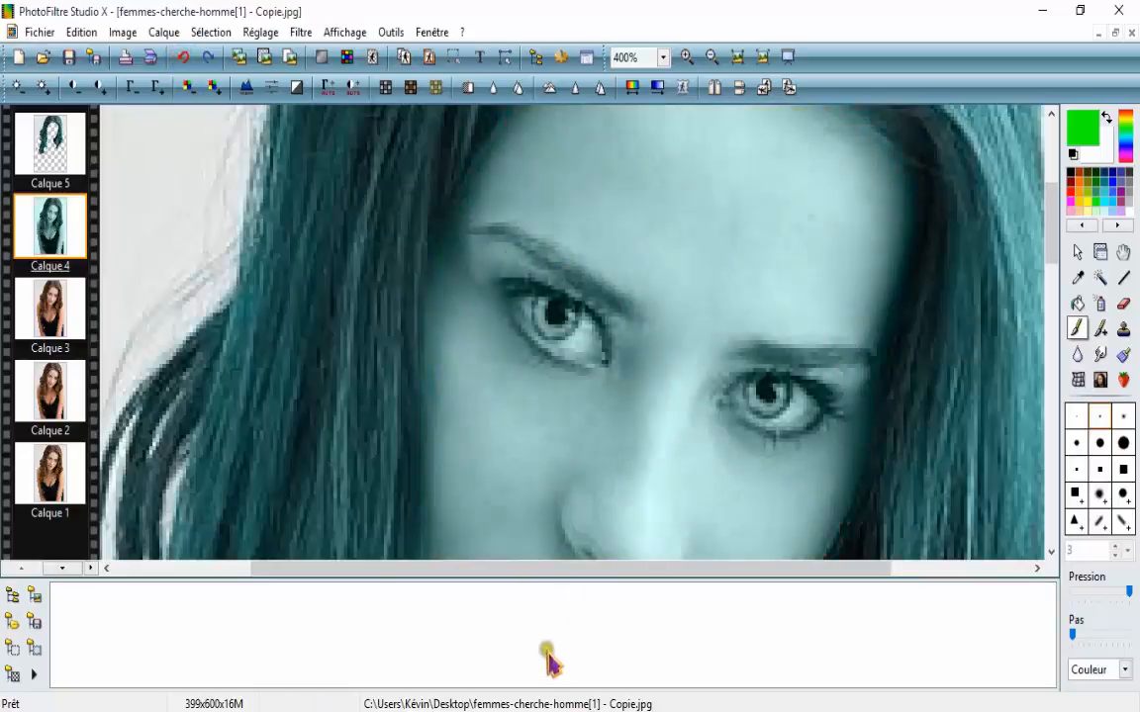
- Erase the tint from the forehead on Calque 4 using the eraser with the adjustable square brush
click(1123, 304)
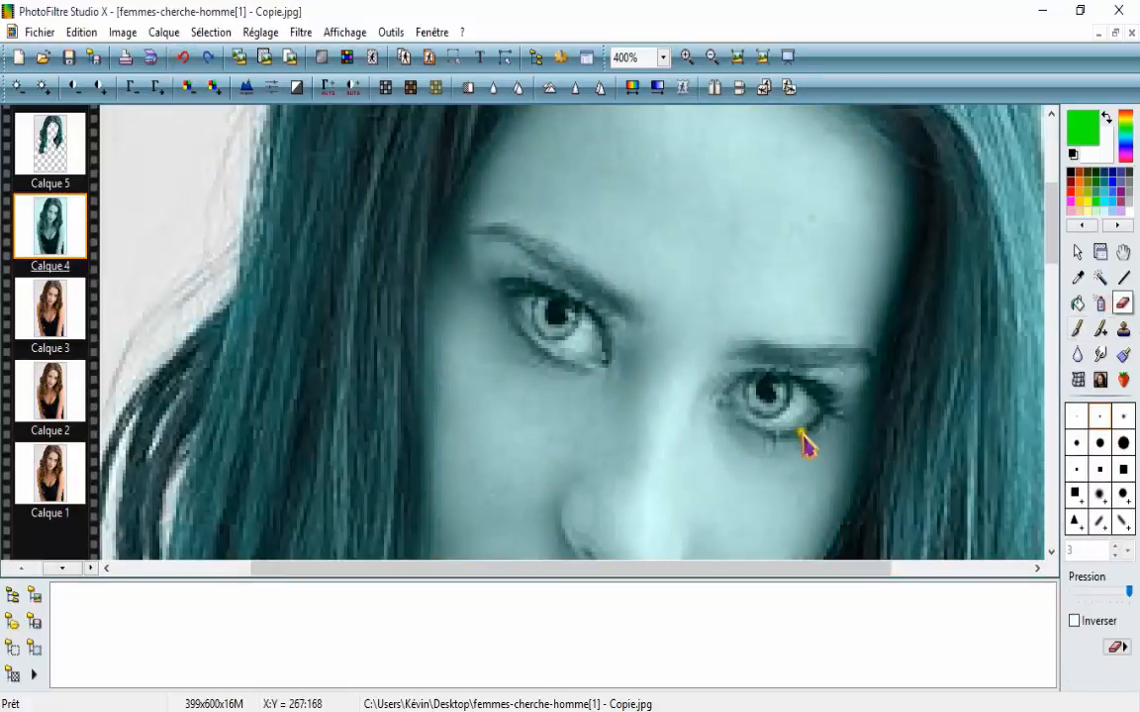
click(1076, 494)
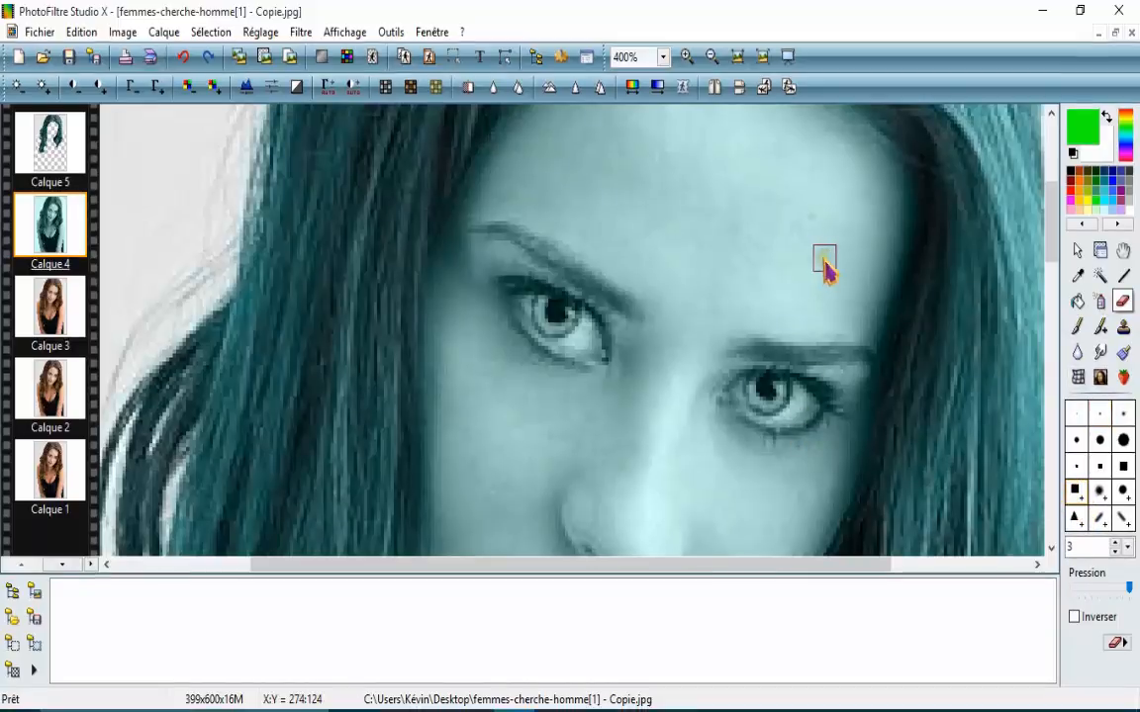
mouse_move(864, 300)
mouse_down()
mouse_move(823, 241)
mouse_move(924, 291)
mouse_move(883, 317)
mouse_move(924, 207)
mouse_move(918, 292)
mouse_move(884, 257)
mouse_move(863, 174)
mouse_move(897, 160)
mouse_move(867, 267)
mouse_move(920, 244)
mouse_move(896, 178)
mouse_move(784, 186)
mouse_move(834, 191)
mouse_move(787, 178)
mouse_move(760, 205)
mouse_move(657, 226)
mouse_move(691, 253)
mouse_move(642, 216)
mouse_move(707, 219)
mouse_move(598, 182)
mouse_move(627, 175)
mouse_move(603, 176)
mouse_move(642, 185)
mouse_move(668, 235)
mouse_move(611, 216)
mouse_move(703, 277)
mouse_move(634, 251)
mouse_move(678, 225)
mouse_move(702, 283)
mouse_move(663, 303)
mouse_move(606, 261)
mouse_move(506, 227)
mouse_move(544, 233)
mouse_move(517, 253)
mouse_move(524, 263)
mouse_move(626, 291)
mouse_move(480, 280)
mouse_move(671, 367)
mouse_move(644, 339)
mouse_move(506, 286)
mouse_move(565, 287)
mouse_up()
scroll(749, 210, down, 1)
scroll(565, 287, down, 4)
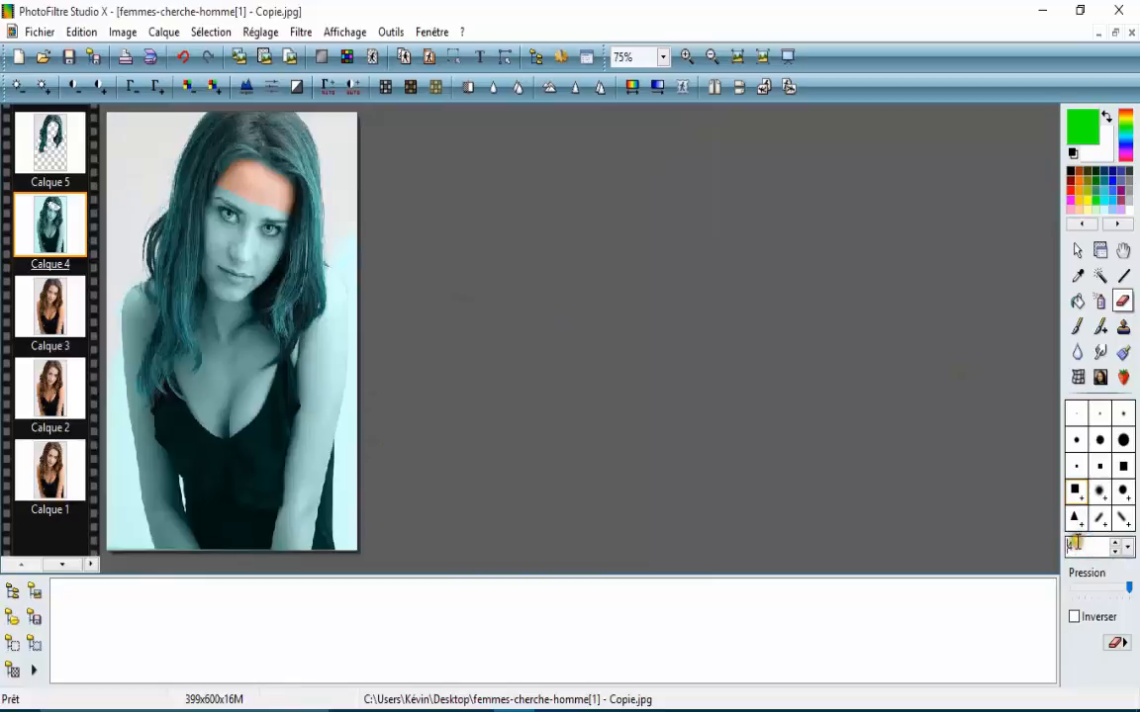
- Set the square eraser to size 59 and erase the tint from the body, the lower face and the areas around the eyes
mouse_move(343, 559)
mouse_down()
mouse_move(290, 526)
mouse_move(155, 497)
mouse_move(327, 468)
mouse_move(3, 443)
mouse_move(278, 379)
mouse_move(305, 362)
mouse_move(188, 359)
mouse_move(94, 306)
mouse_move(240, 346)
mouse_move(322, 299)
mouse_move(238, 305)
mouse_move(188, 285)
mouse_up()
scroll(188, 284, up, 3)
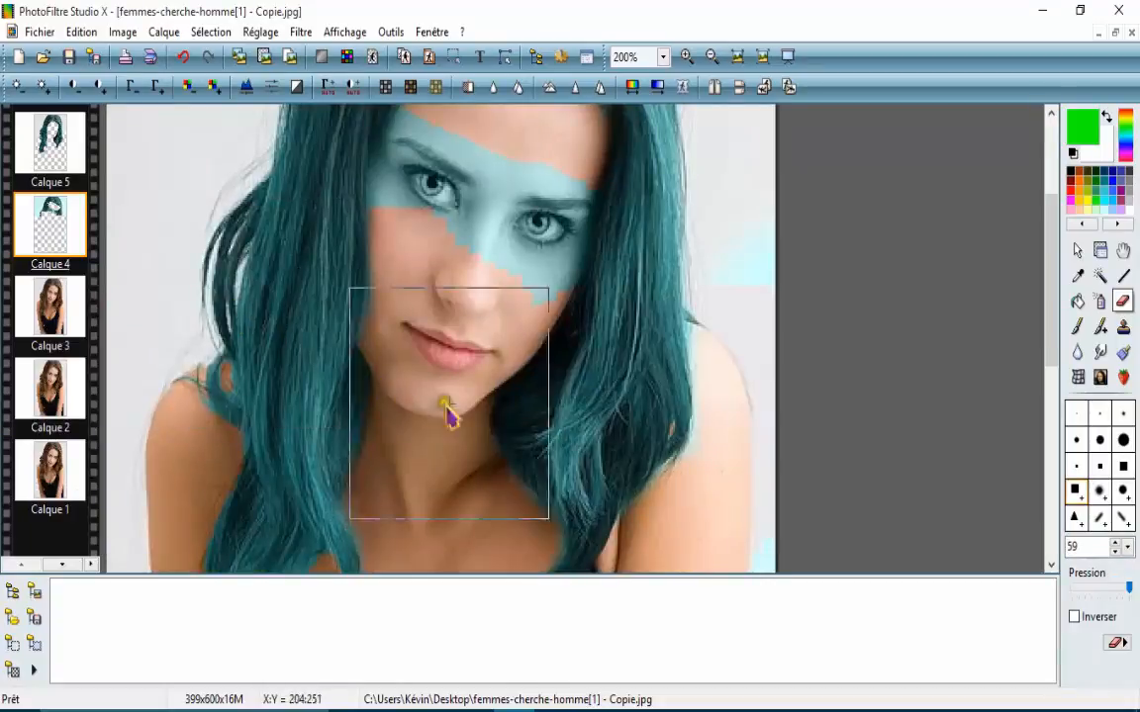
scroll(643, 369, down, 2)
scroll(796, 338, up, 1)
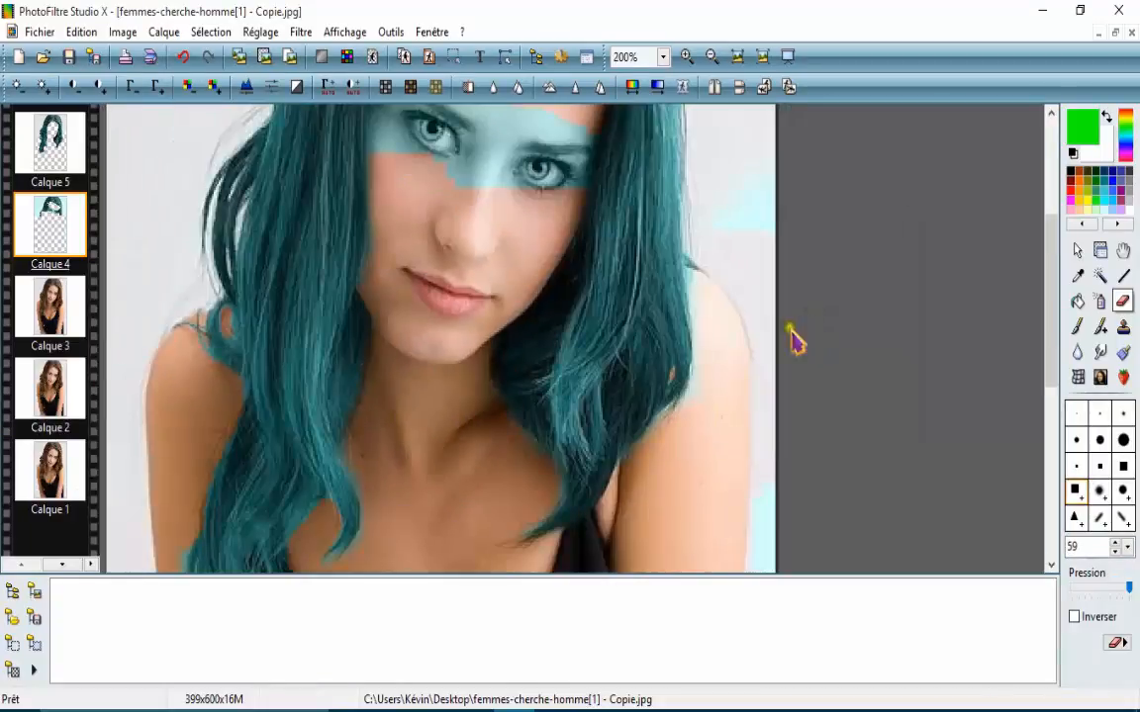
scroll(645, 265, up, 1)
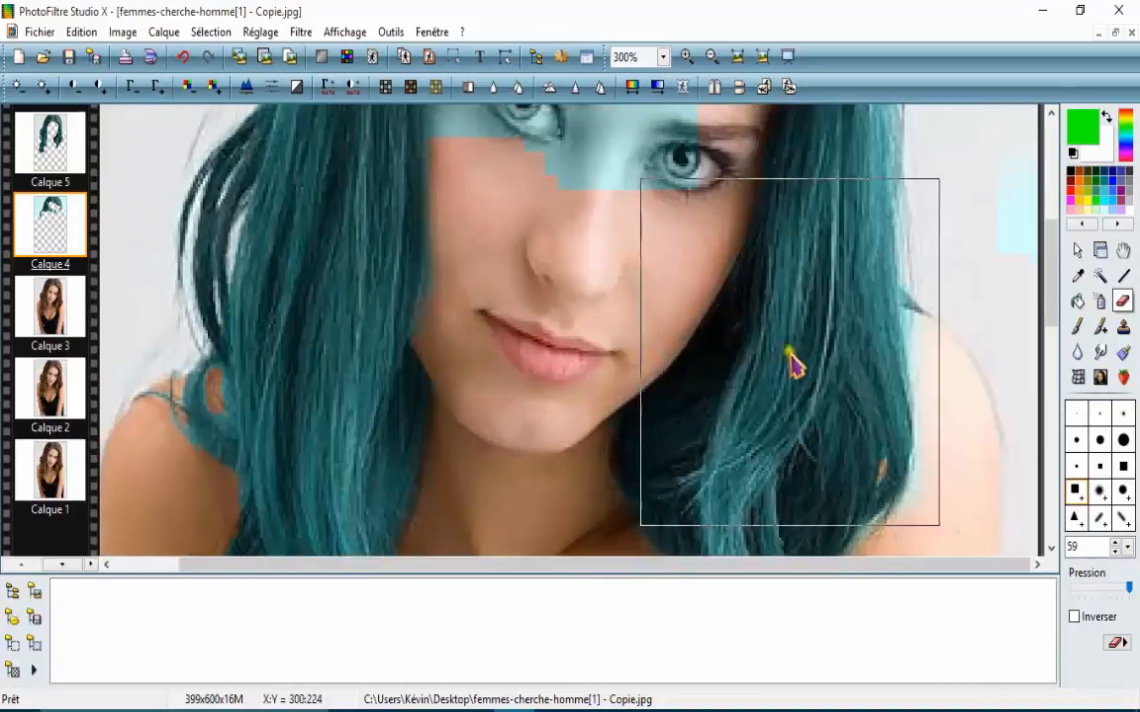
scroll(851, 376, up, 1)
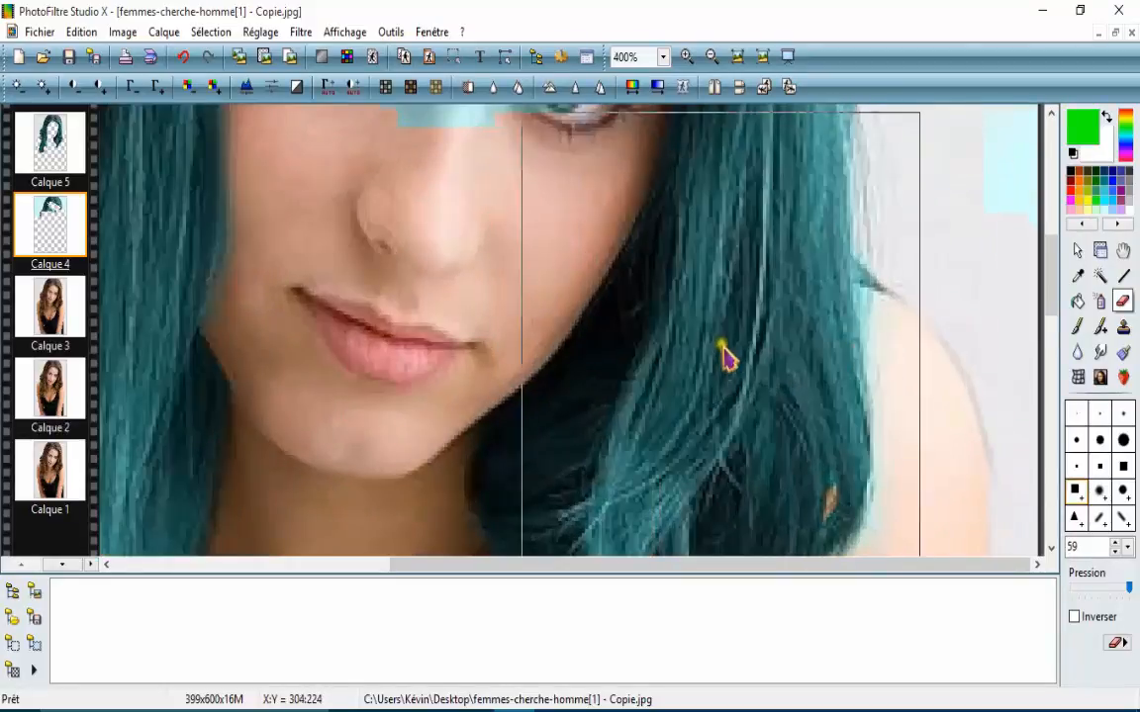
scroll(726, 357, down, 2)
scroll(627, 208, up, 2)
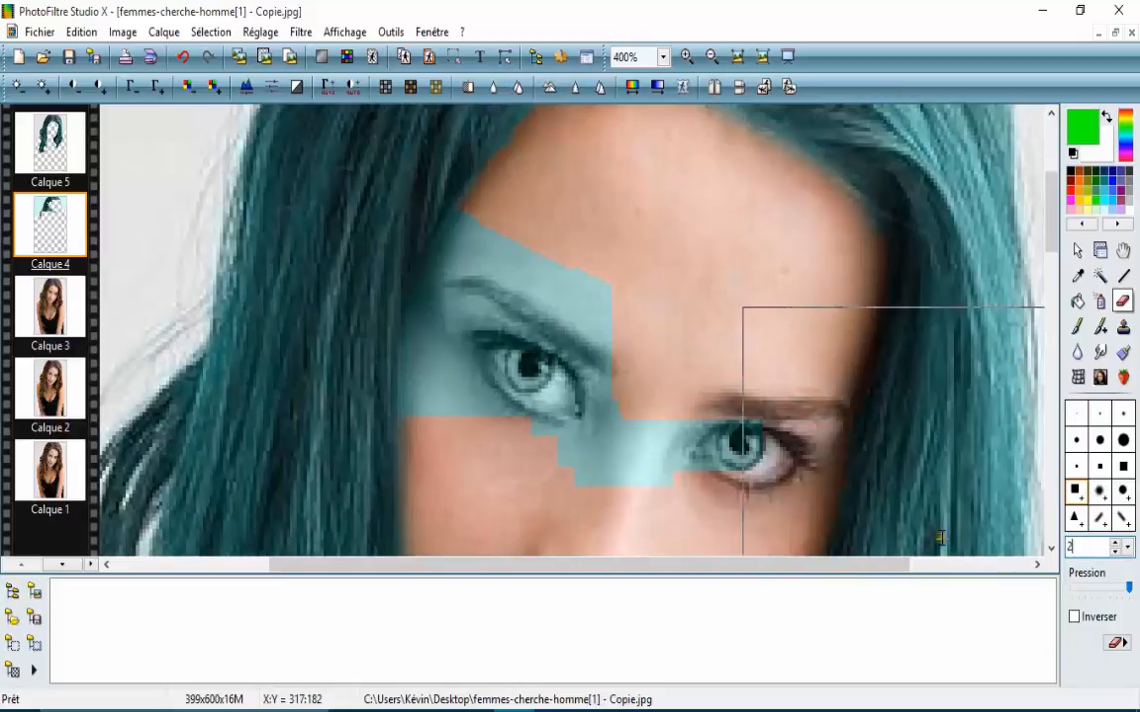
- Switch the eraser to the soft round brush at size 20 and erase the tint around the iris of the picture's left eye
click(1099, 492)
mouse_move(611, 419)
mouse_down()
mouse_move(619, 291)
mouse_move(544, 247)
mouse_move(466, 241)
mouse_move(602, 311)
mouse_move(552, 271)
mouse_move(477, 250)
mouse_move(413, 294)
mouse_move(410, 398)
mouse_move(452, 445)
mouse_move(503, 464)
mouse_move(542, 464)
mouse_move(583, 440)
mouse_up()
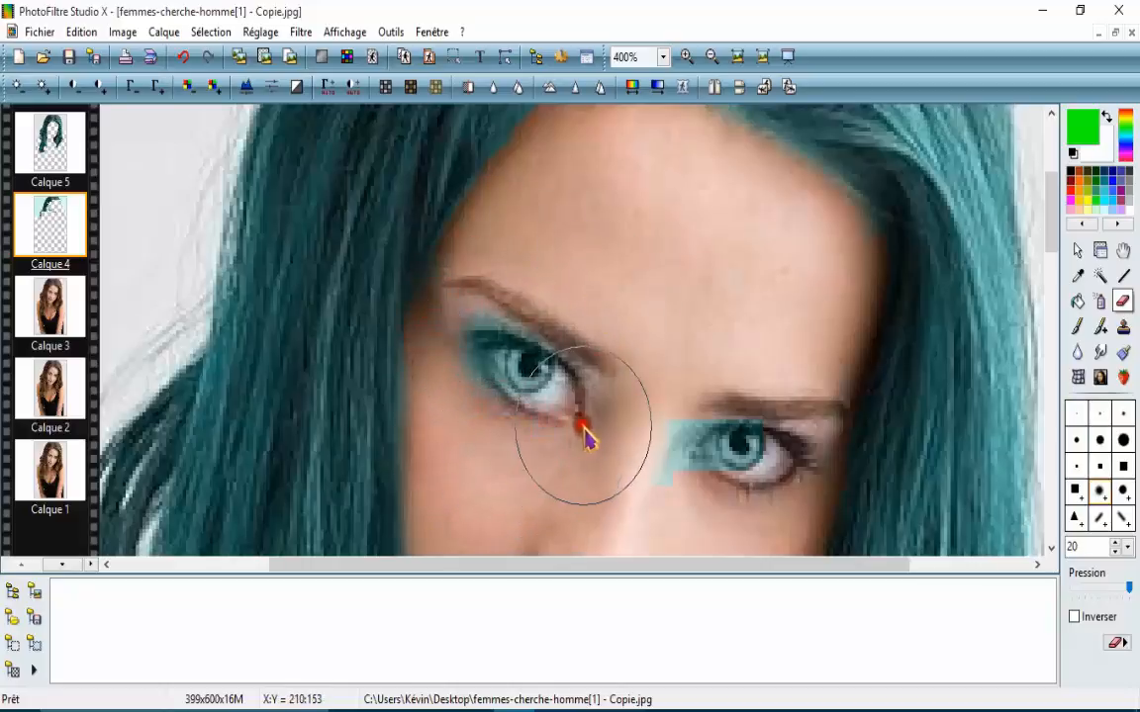
mouse_move(420, 342)
mouse_down()
mouse_move(451, 411)
mouse_move(478, 434)
mouse_move(487, 273)
mouse_move(537, 267)
mouse_move(471, 300)
mouse_up()
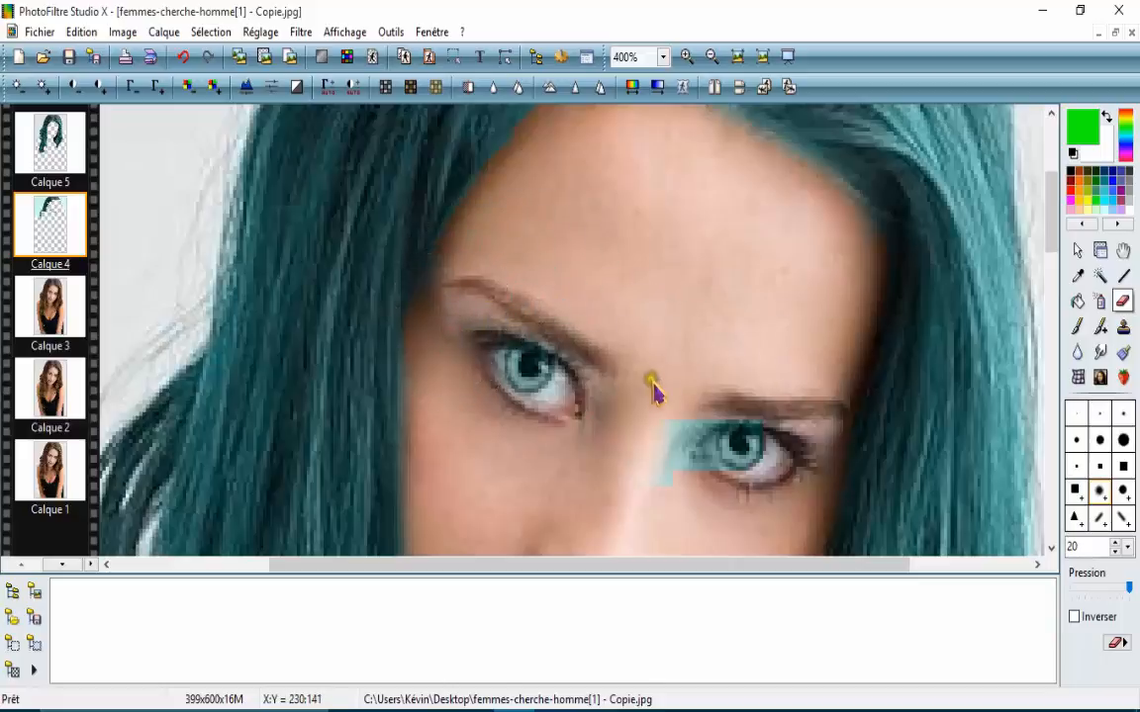
- Set the soft round eraser to size 14 and erase the tint around the iris of the picture's right eye
scroll(1085, 551, down, 6)
mouse_move(656, 484)
mouse_down()
mouse_move(668, 441)
mouse_move(685, 485)
mouse_up()
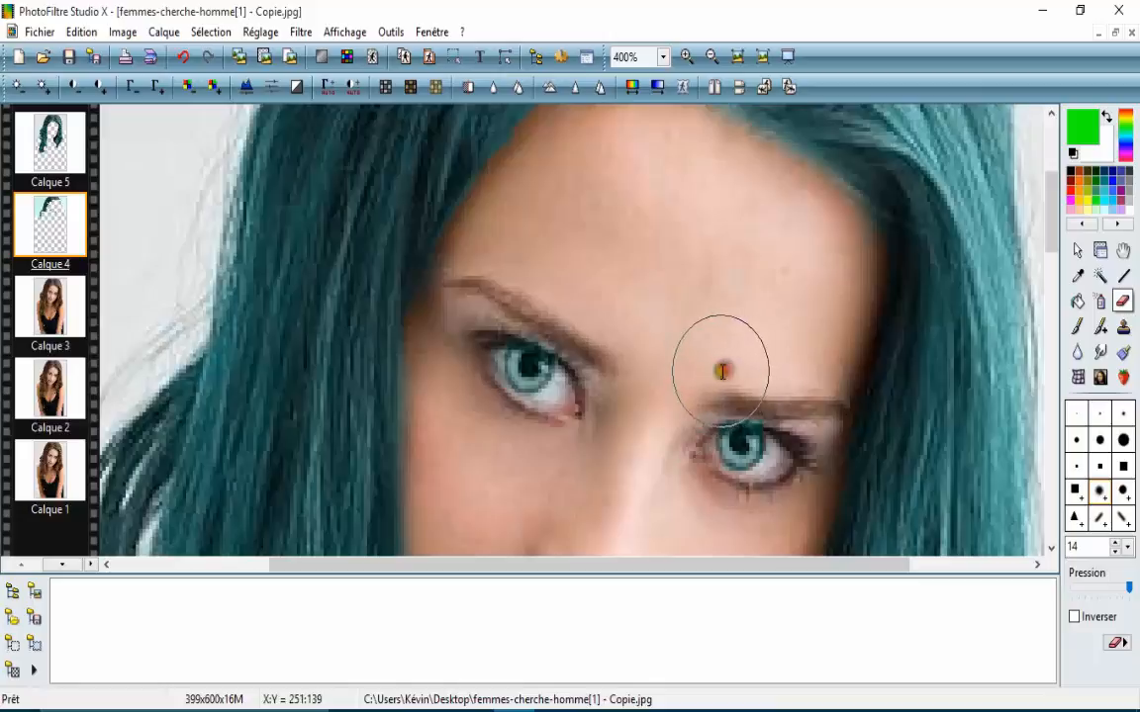
drag(758, 371, 773, 389)
click(699, 509)
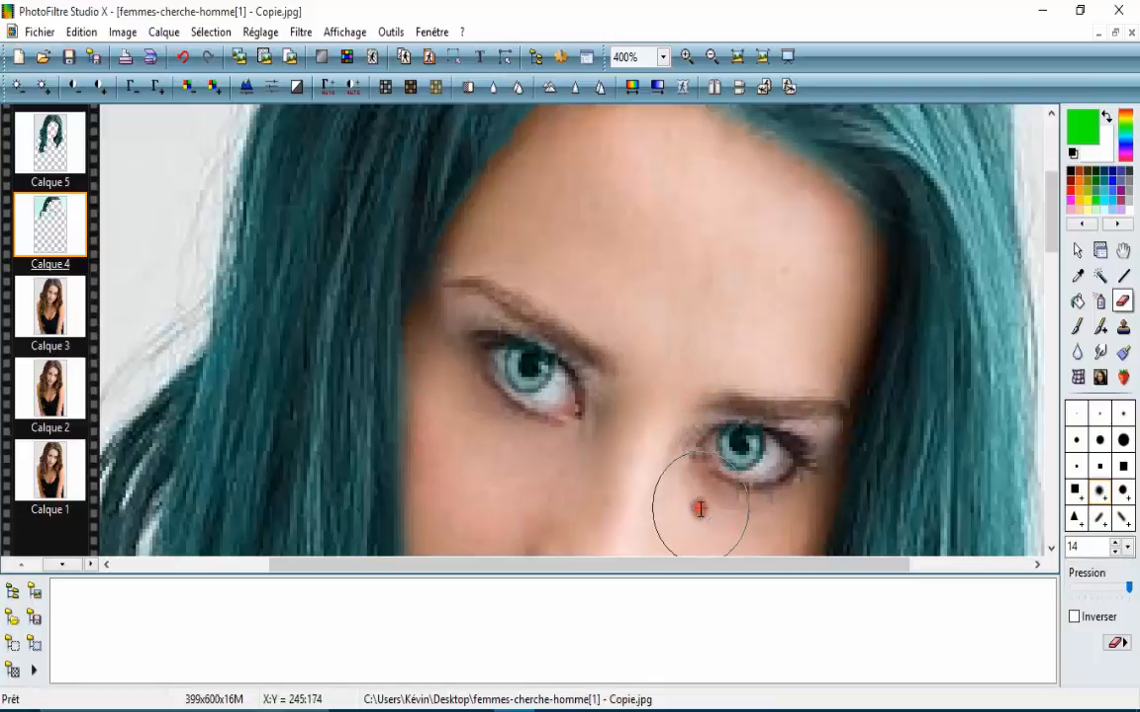
scroll(693, 502, down, 3)
scroll(611, 443, down, 1)
scroll(262, 259, up, 3)
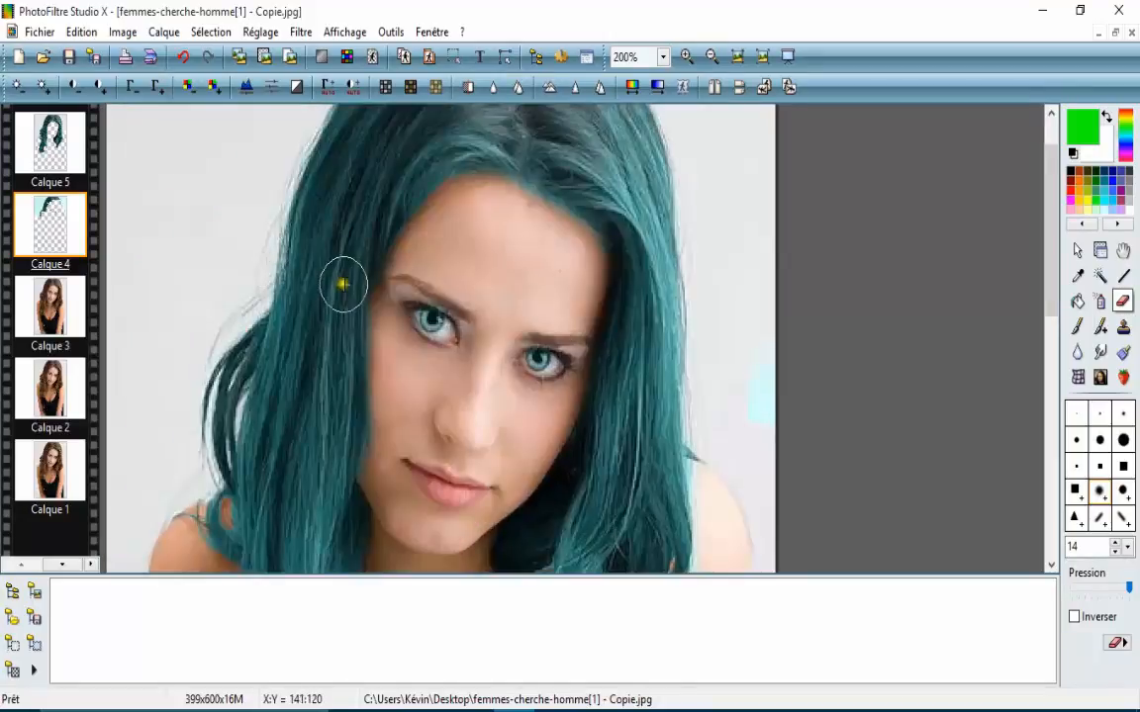
- Try hue variations of 0° red and 116° green with Méthode 1 / Coloriser on Calque 4
click(634, 88)
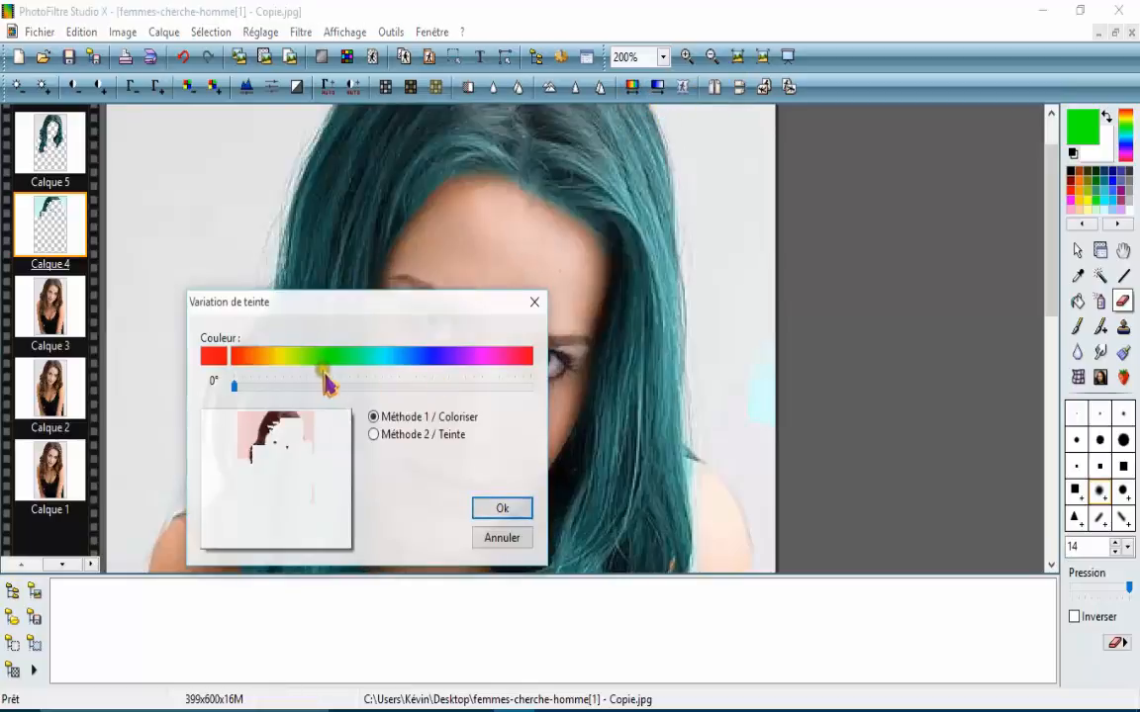
click(500, 510)
scroll(446, 415, down, 1)
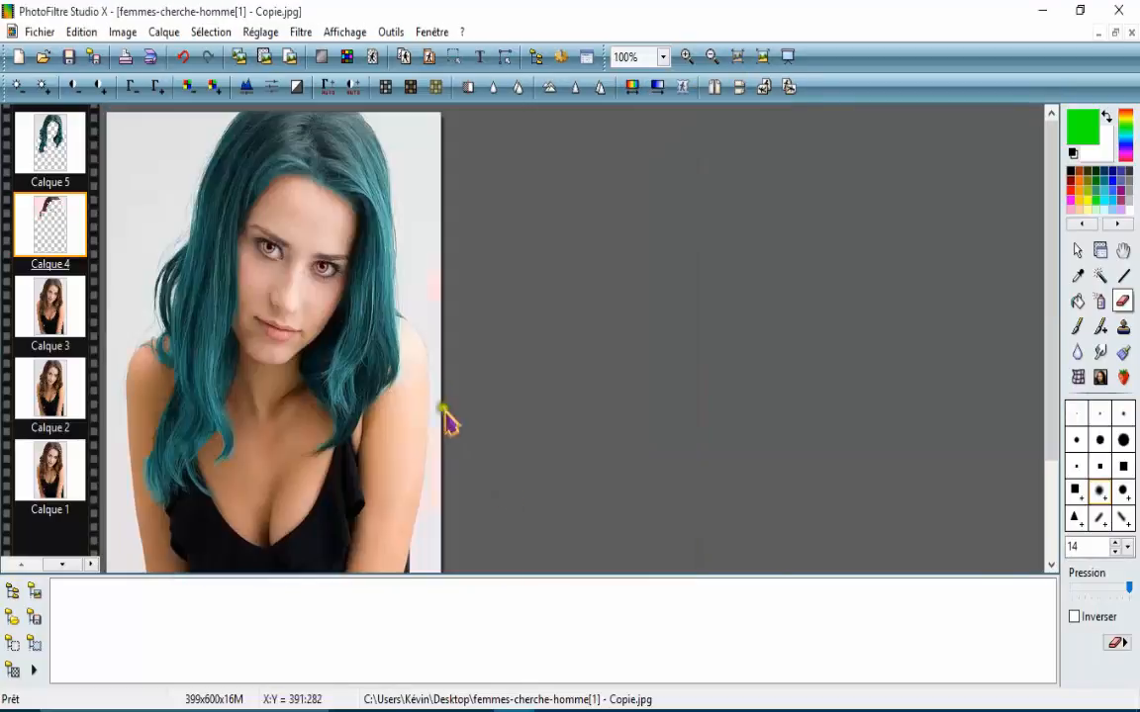
click(634, 88)
click(327, 354)
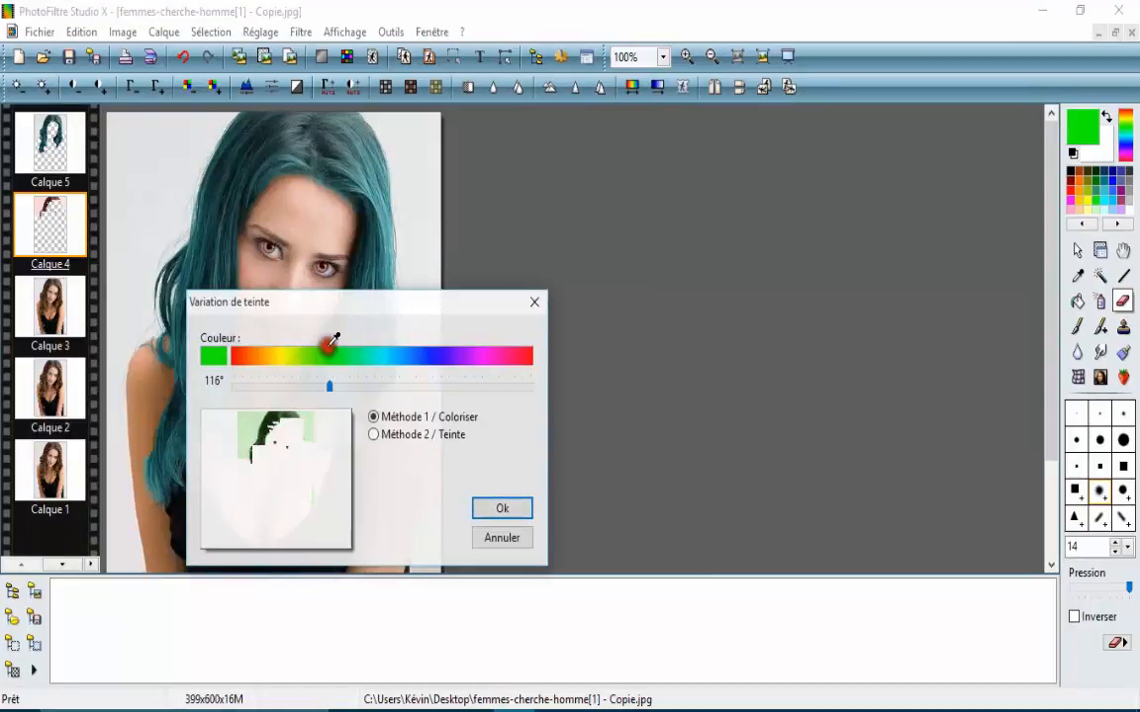
click(501, 507)
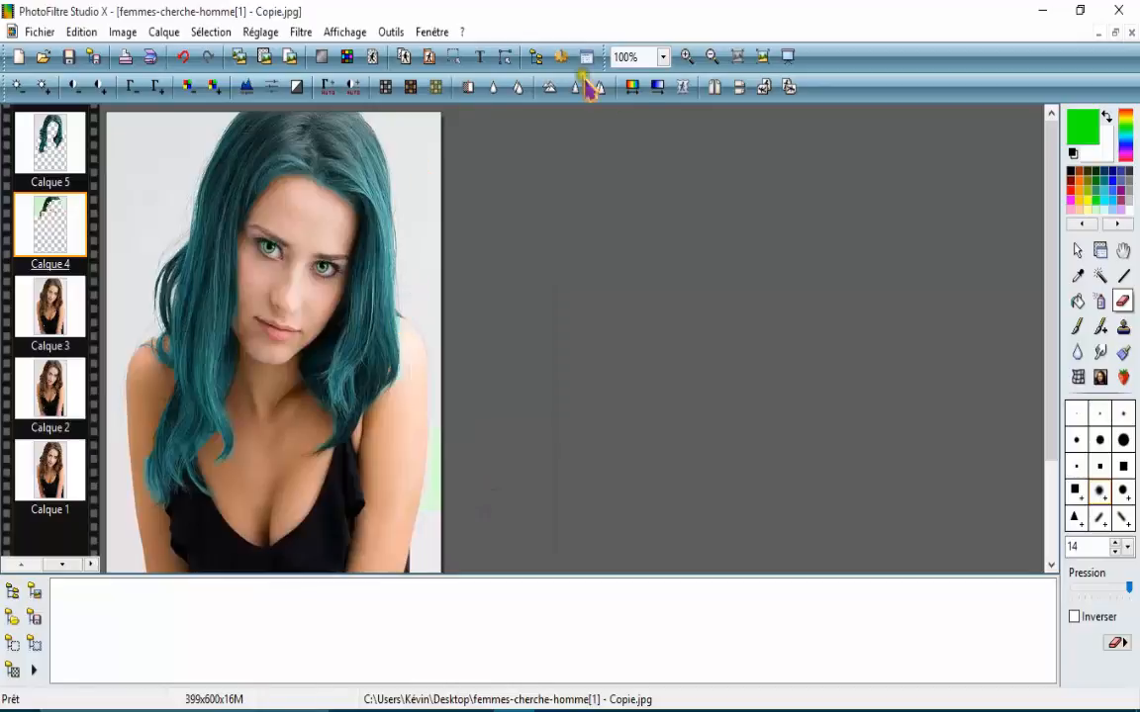
- Tint the eyes on Calque 4 blue with a 225° hue variation using Méthode 1 / Coloriser
click(634, 88)
click(419, 356)
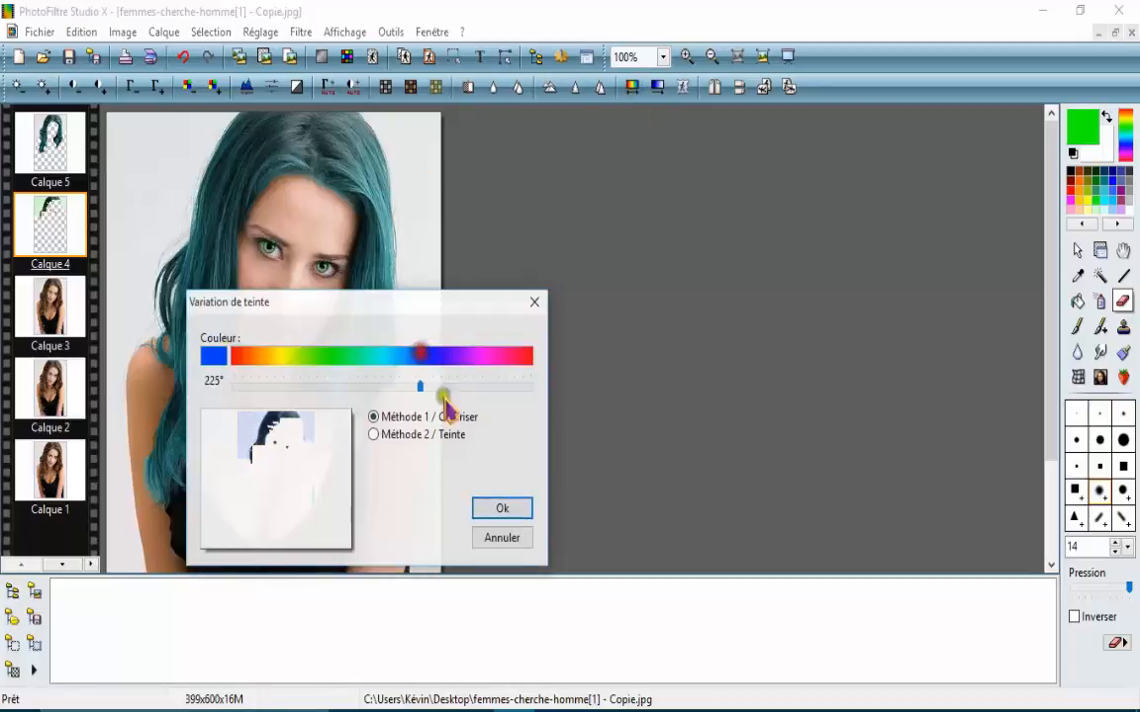
click(504, 507)
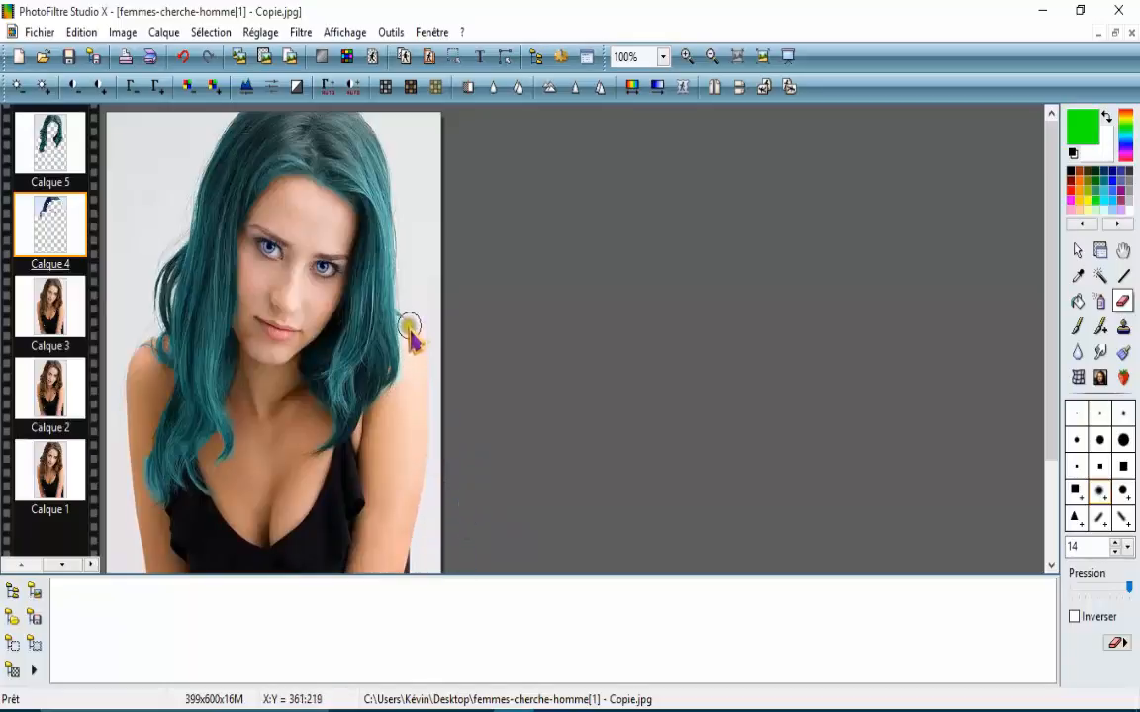
- Make Calque 3 the active layer and trace a lasso selection around the lips, about 56 by 28 pixels
click(40, 301)
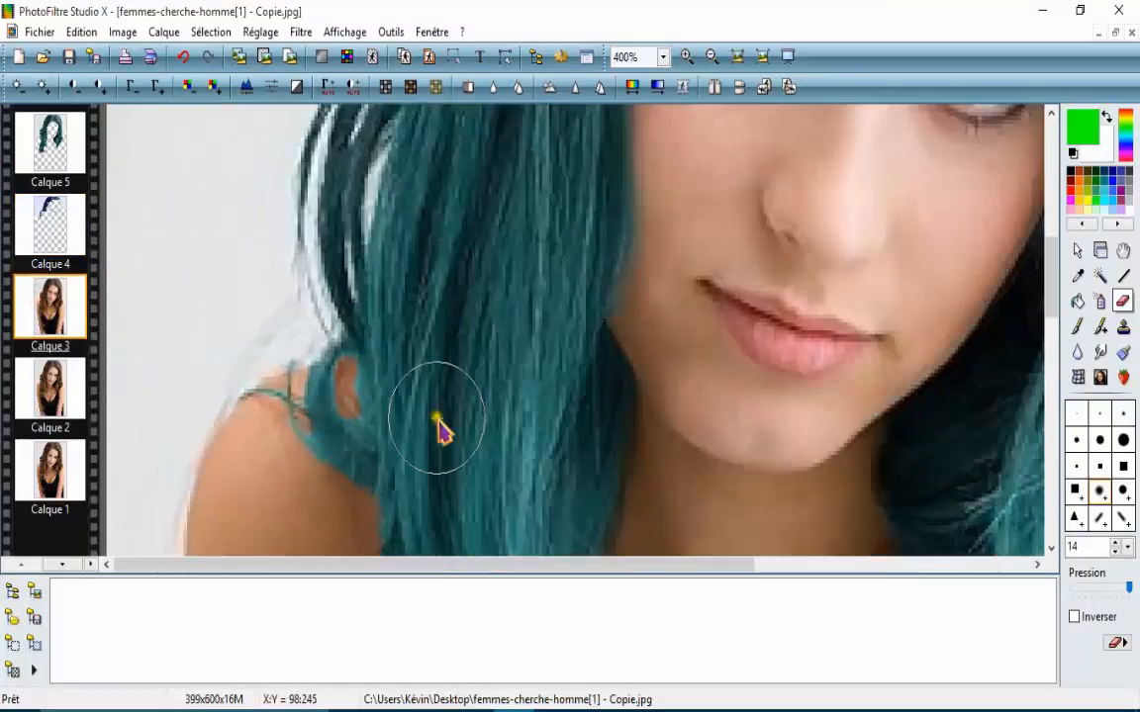
scroll(318, 269, down, 2)
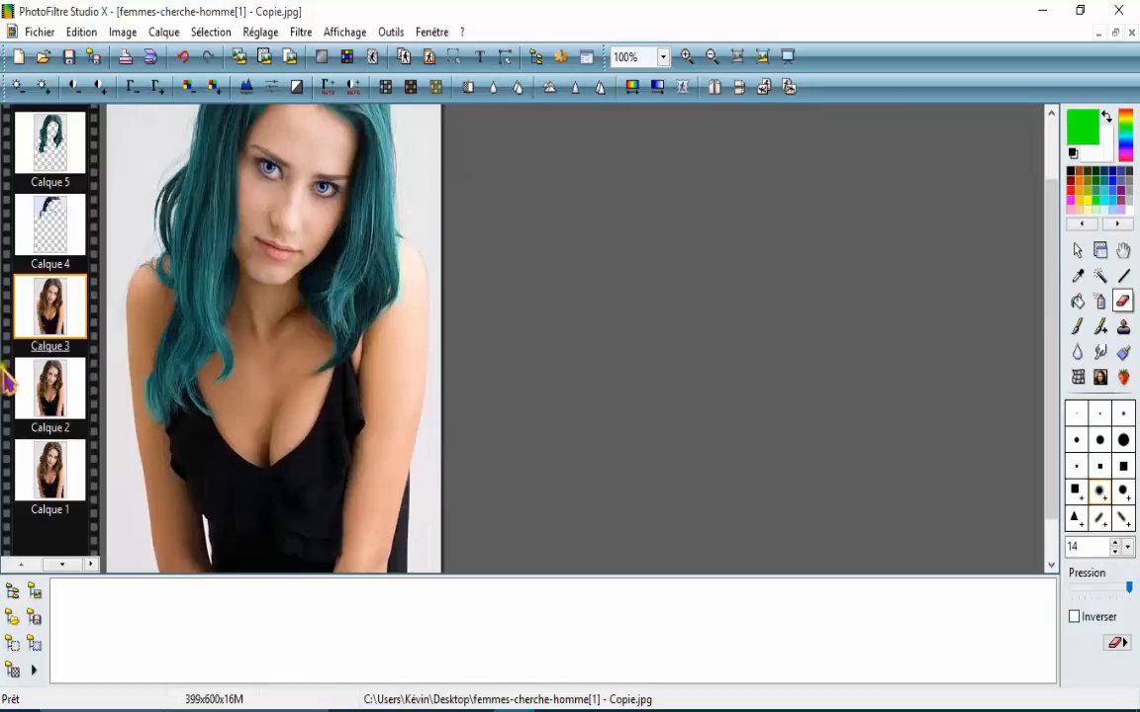
click(39, 396)
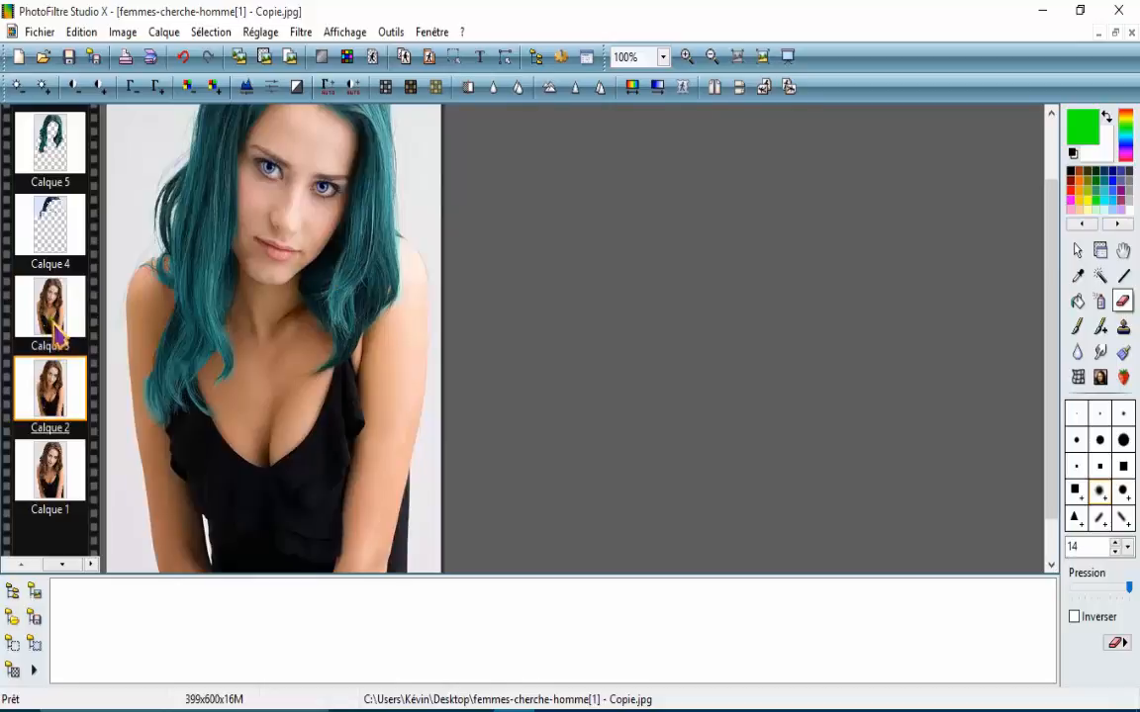
click(58, 336)
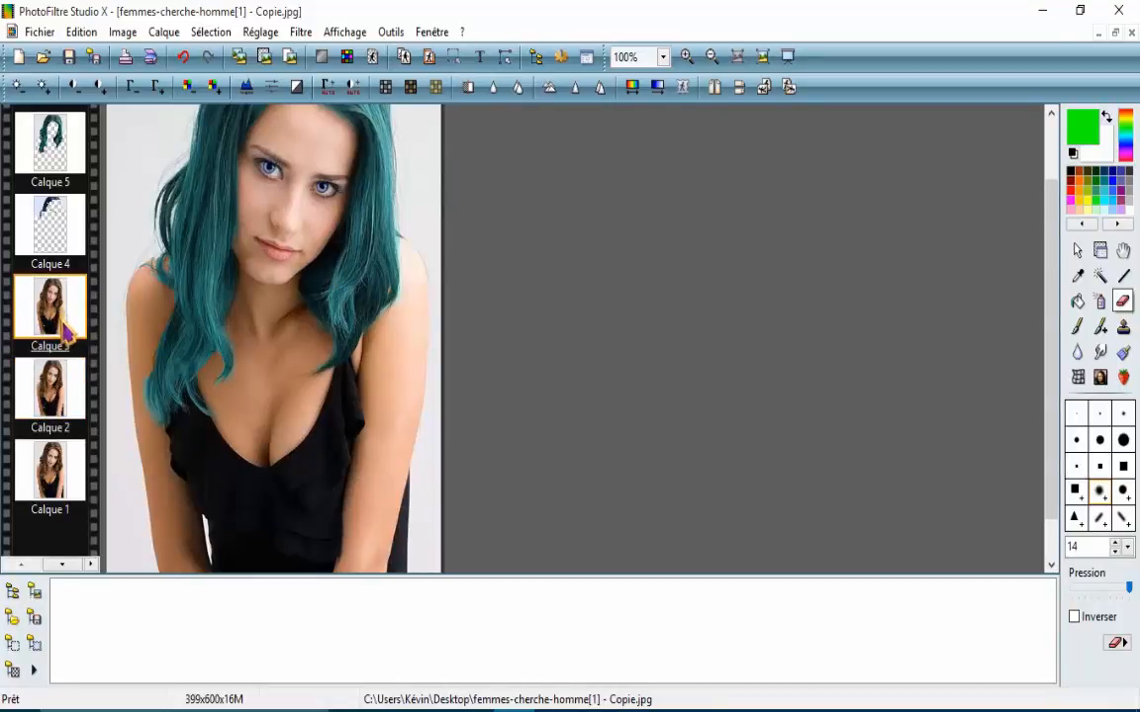
scroll(343, 237, up, 2)
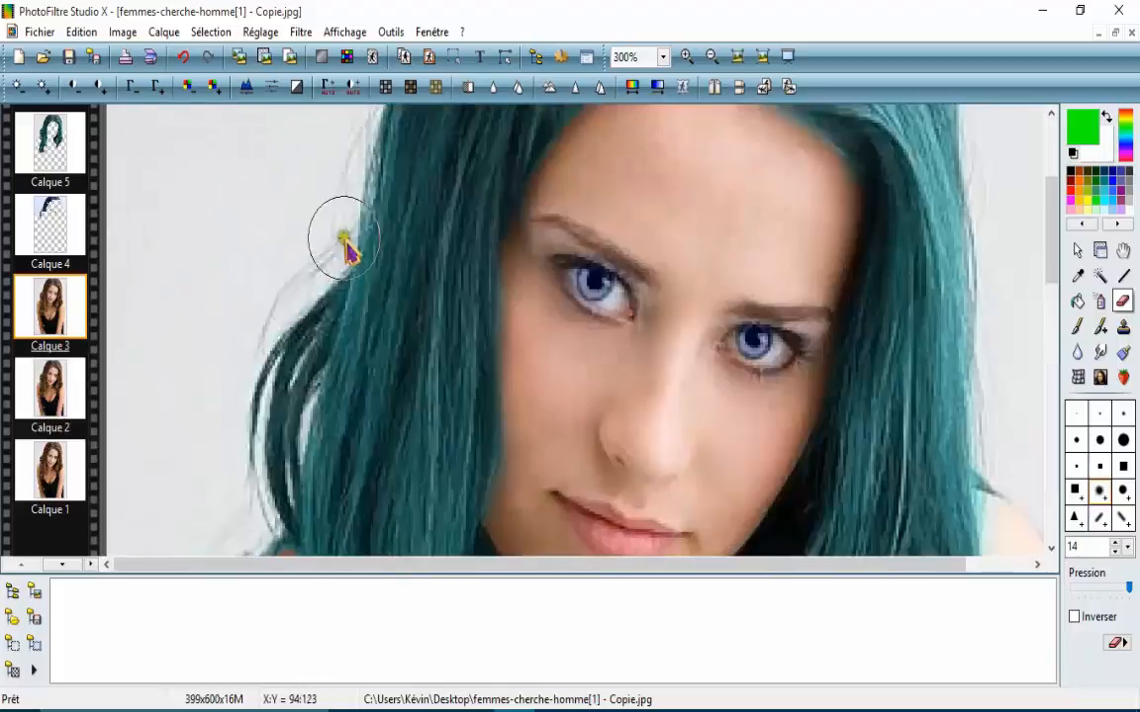
scroll(669, 446, down, 2)
scroll(285, 275, up, 1)
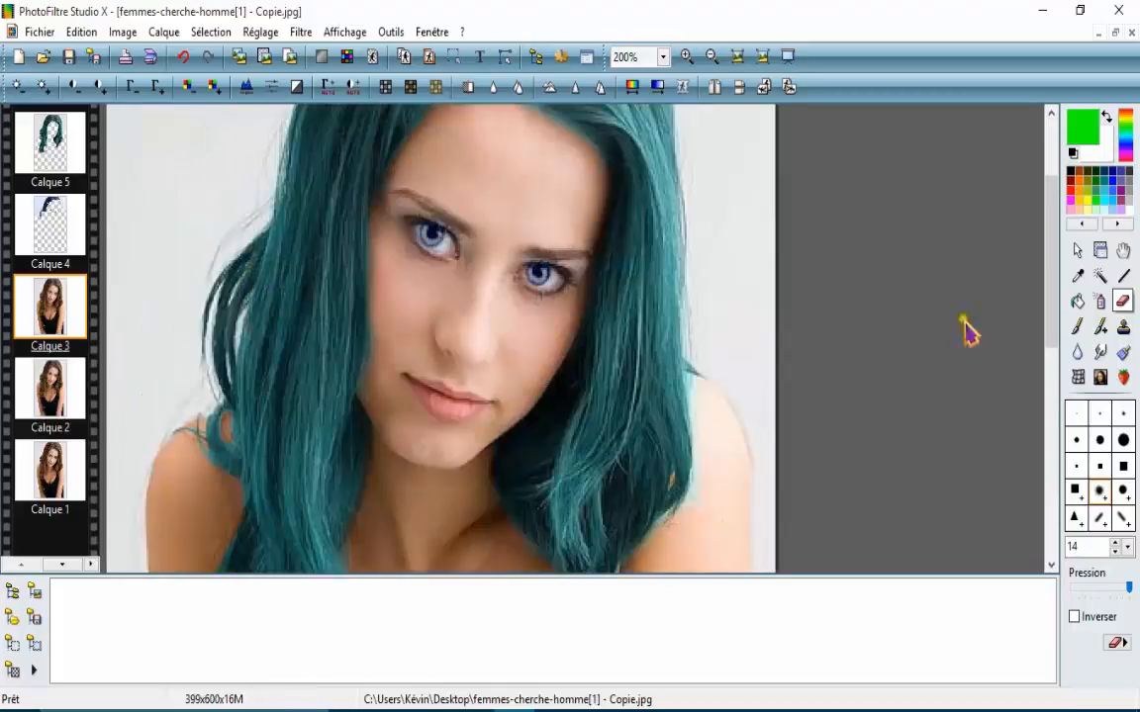
click(1078, 252)
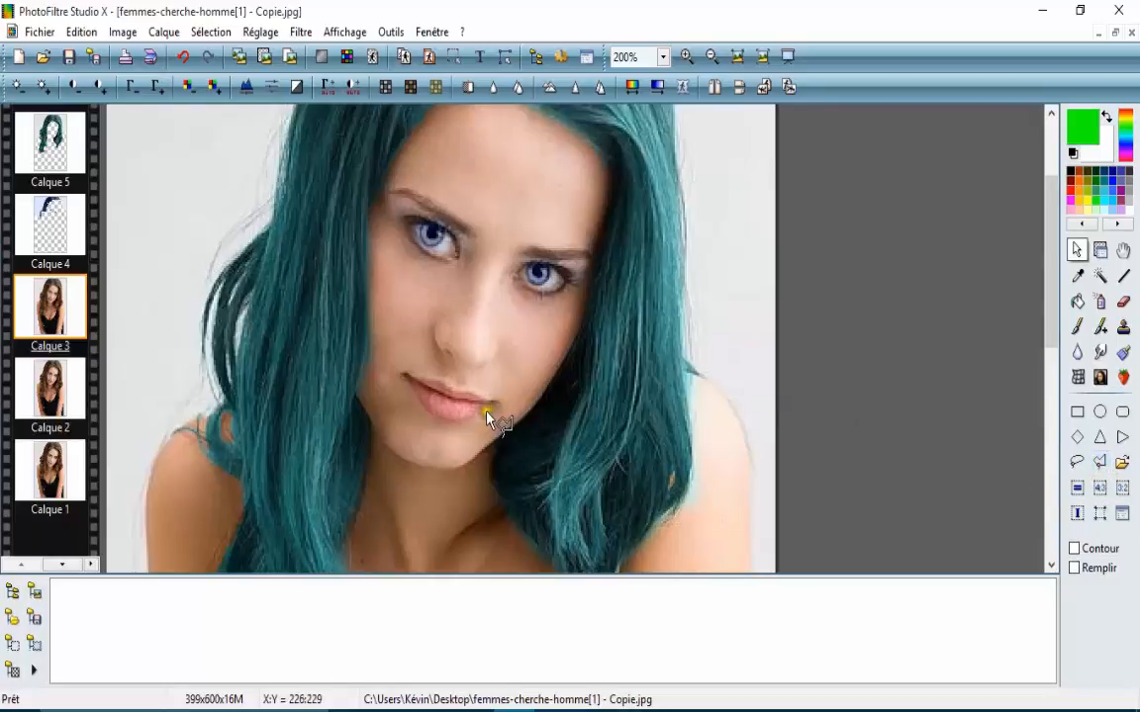
scroll(487, 389, up, 1)
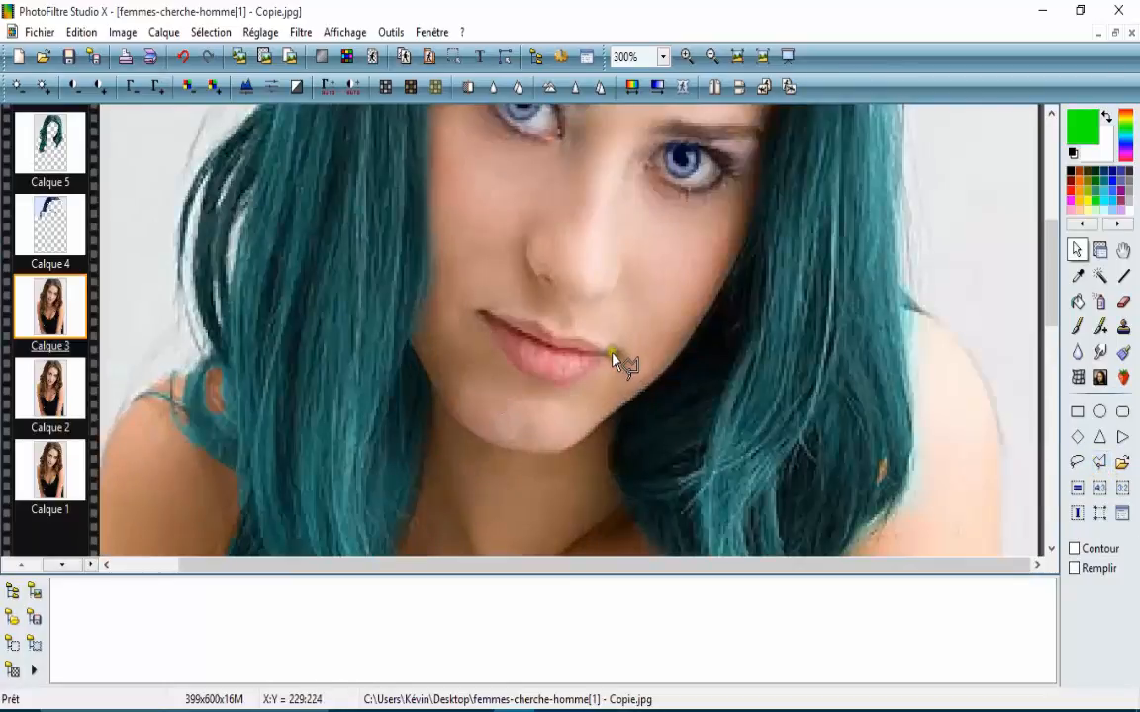
scroll(613, 359, up, 1)
mouse_move(581, 337)
mouse_down()
mouse_move(514, 380)
mouse_move(462, 371)
mouse_move(393, 274)
mouse_move(578, 334)
mouse_up()
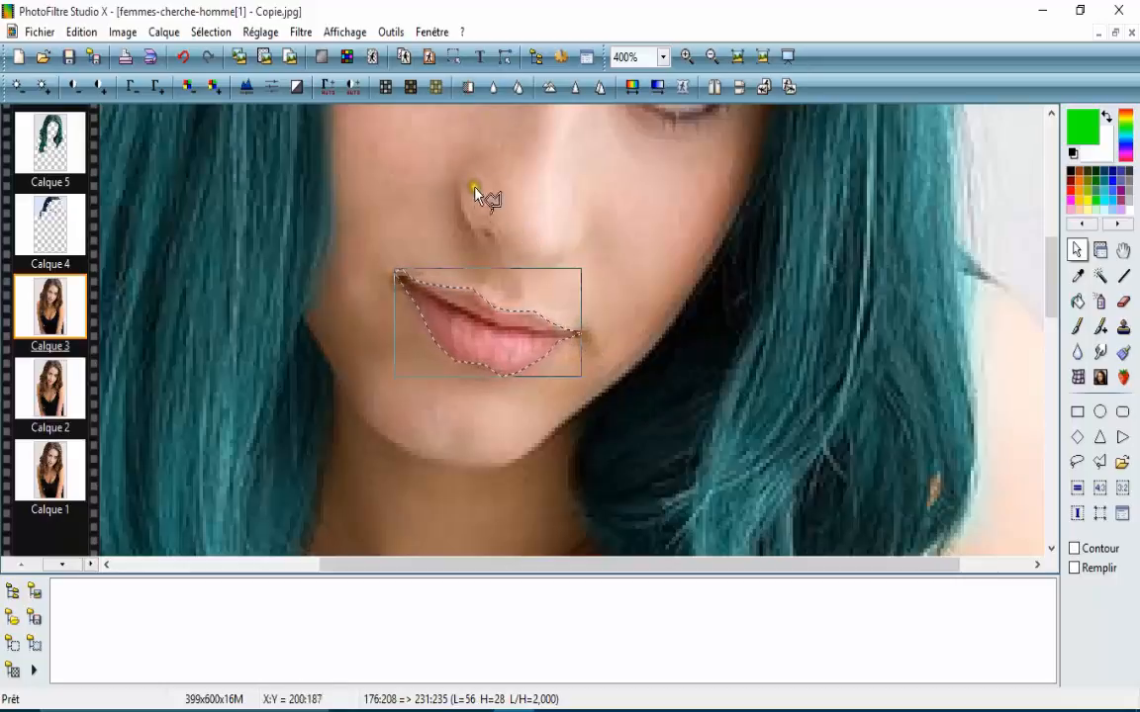
- Recolour the selected lips with Teinte / Saturation, setting Teinte to -8° and Rouge to 10%
click(261, 31)
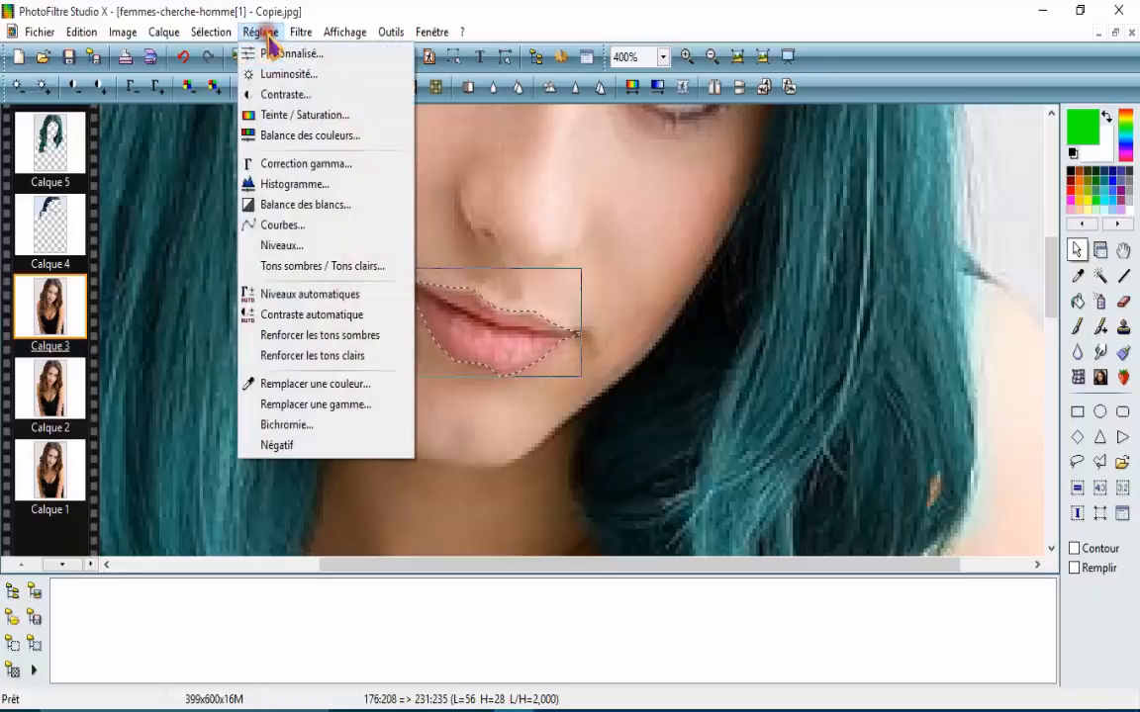
click(309, 116)
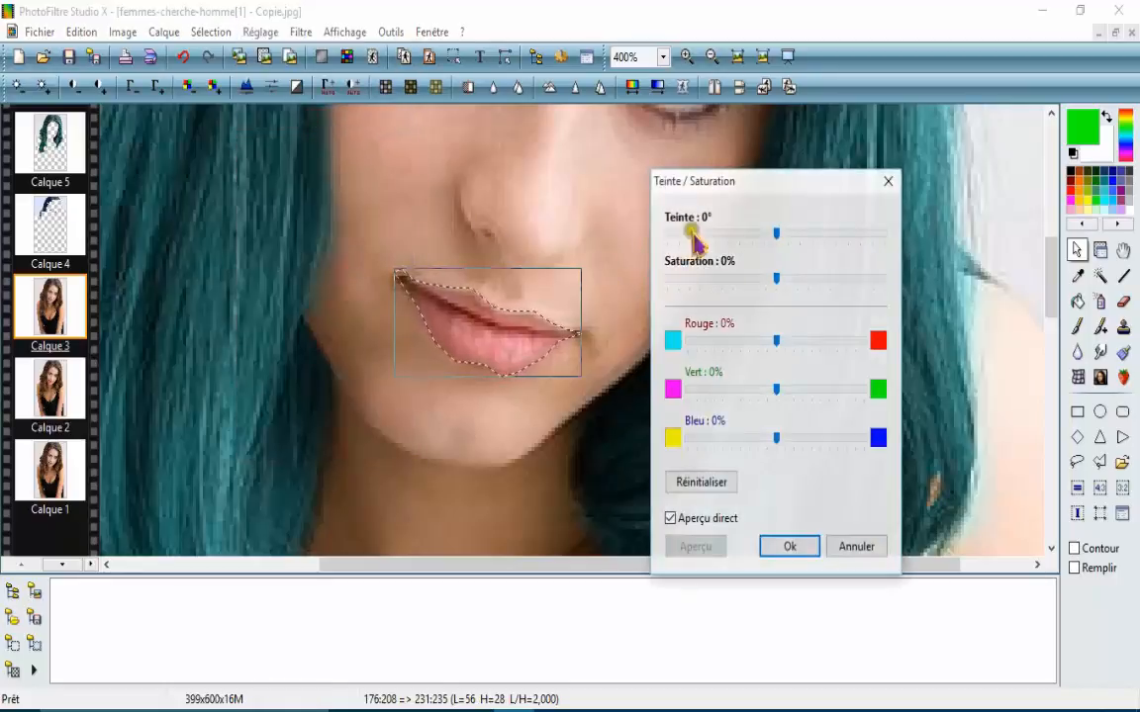
mouse_move(775, 232)
mouse_down()
mouse_move(760, 237)
mouse_move(770, 245)
mouse_up()
click(760, 235)
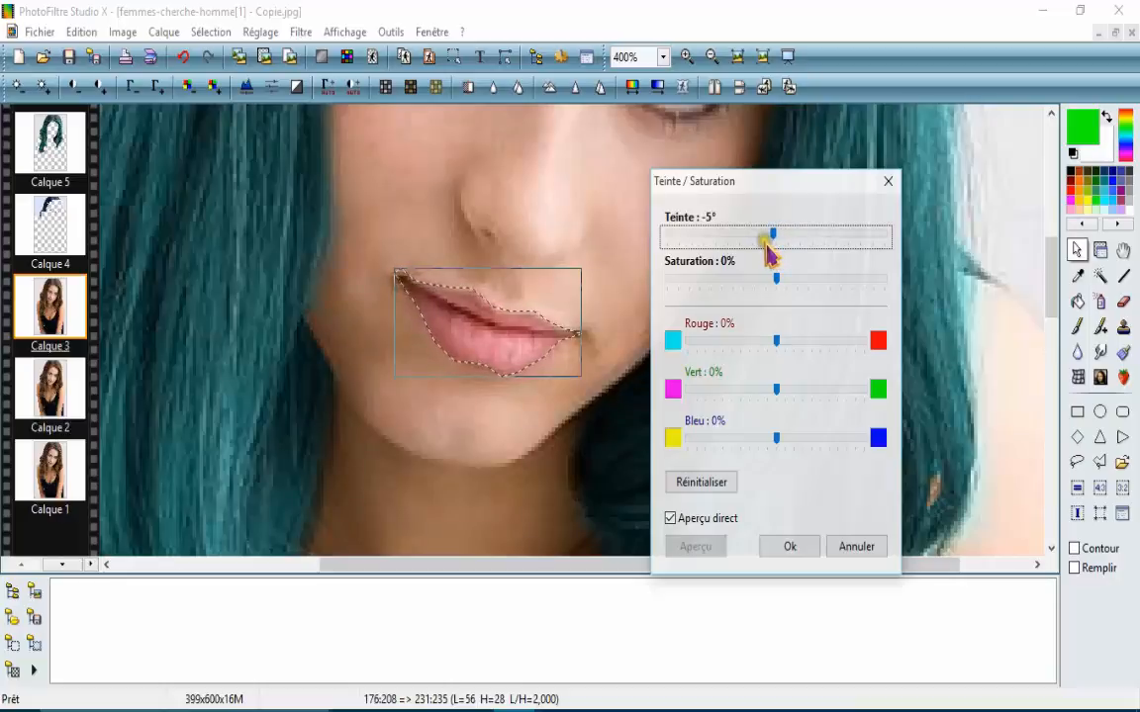
click(778, 341)
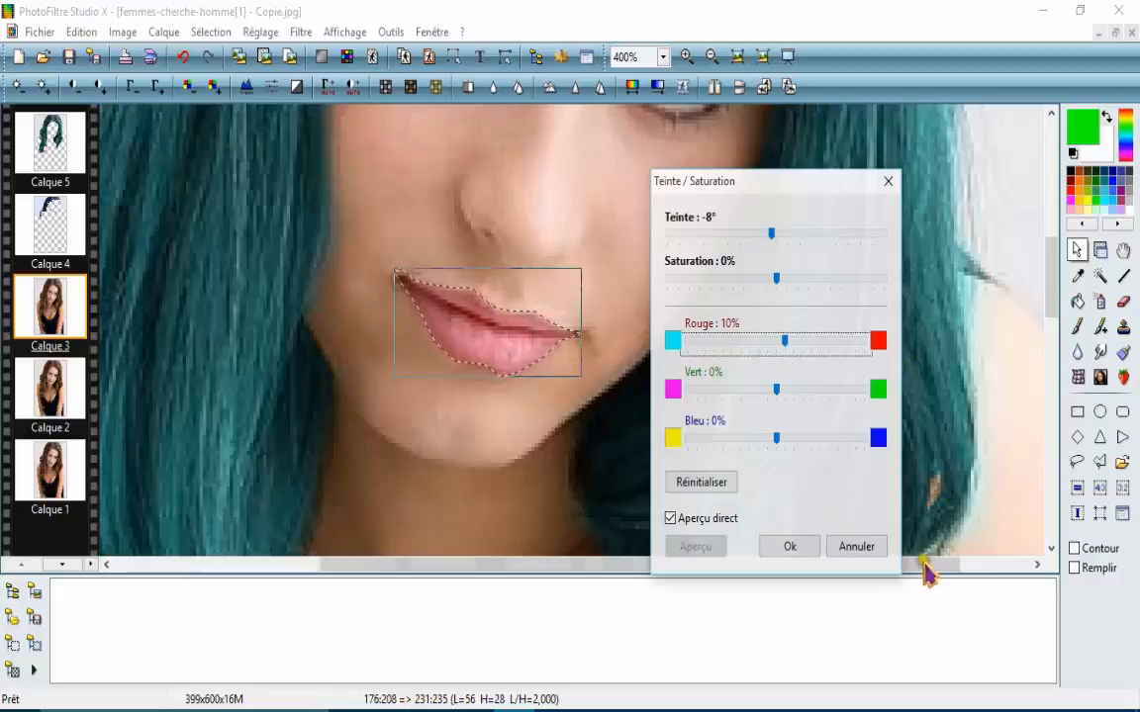
click(772, 545)
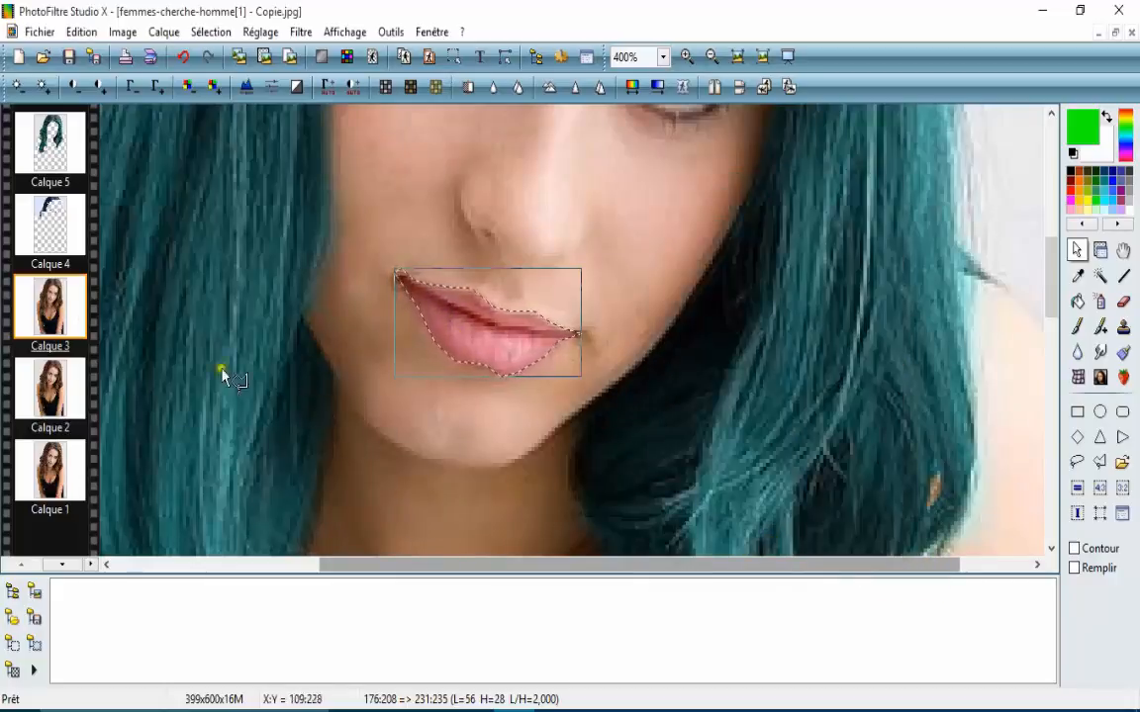
double_click(51, 297)
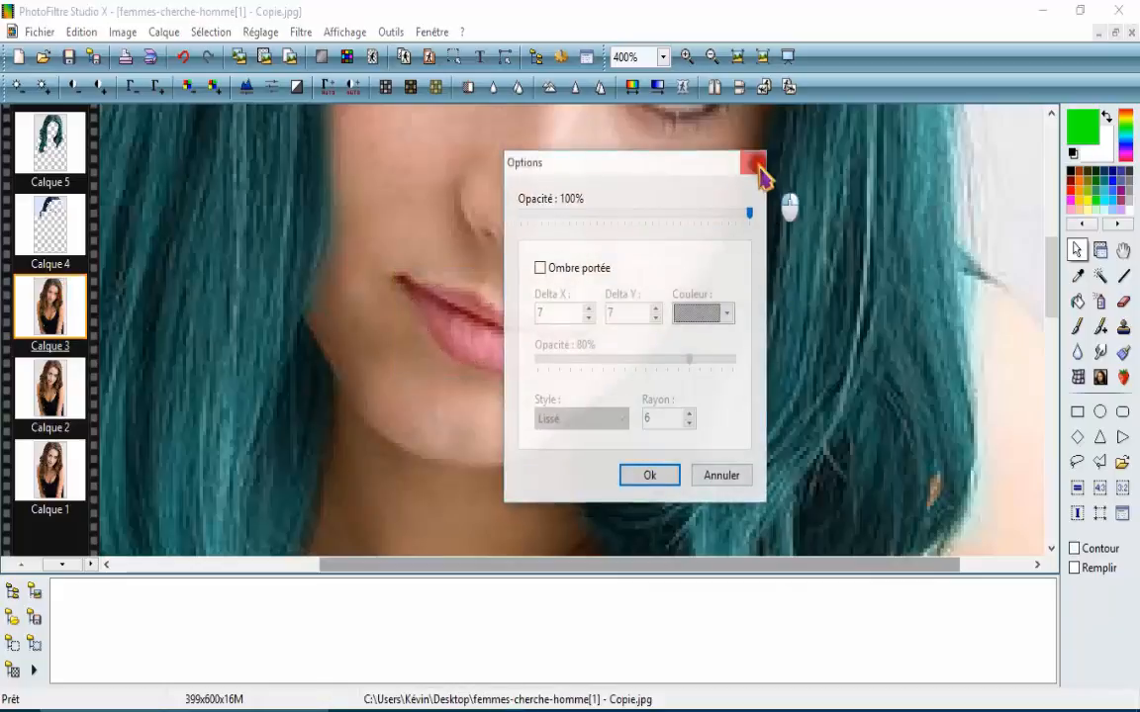
click(758, 169)
- Erase the face and the upper head around the lips on Calque 3 with the soft round eraser at size 14
scroll(698, 270, down, 2)
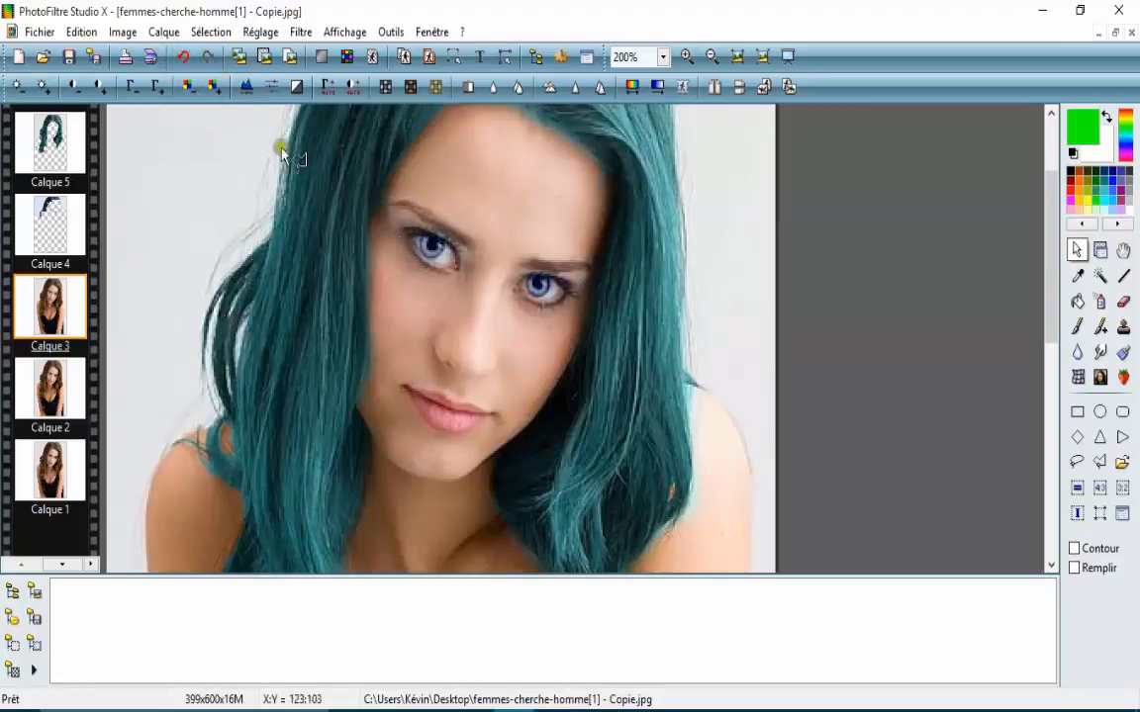
click(453, 330)
right_click(620, 366)
click(608, 371)
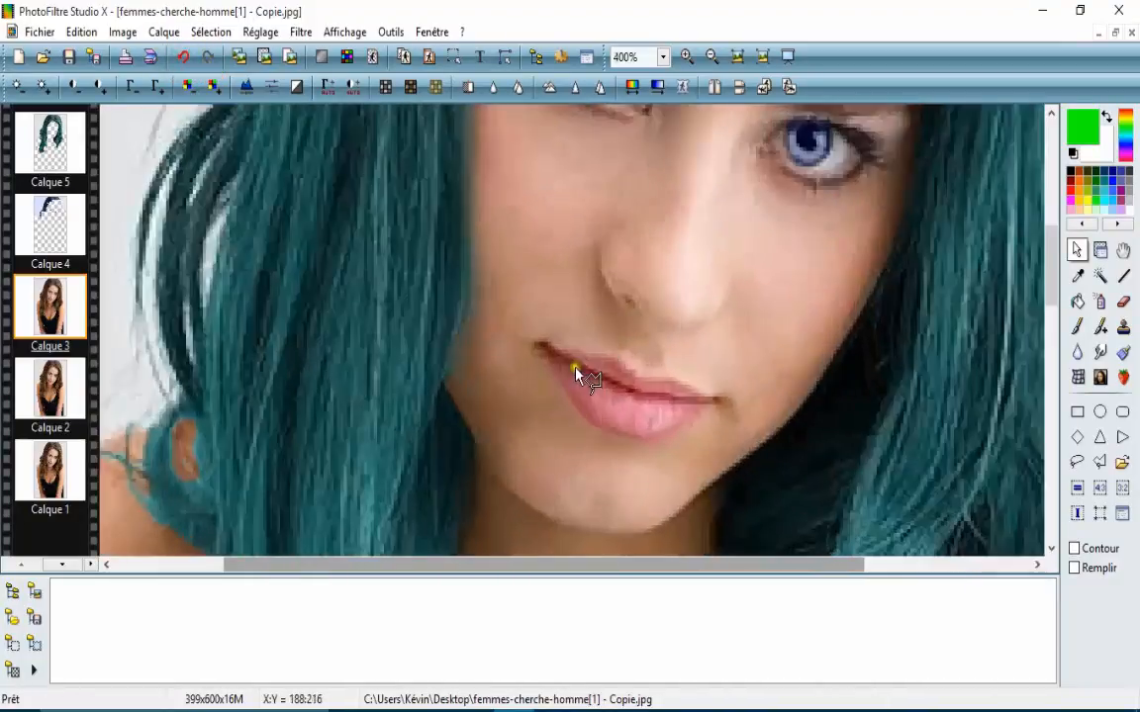
click(1123, 303)
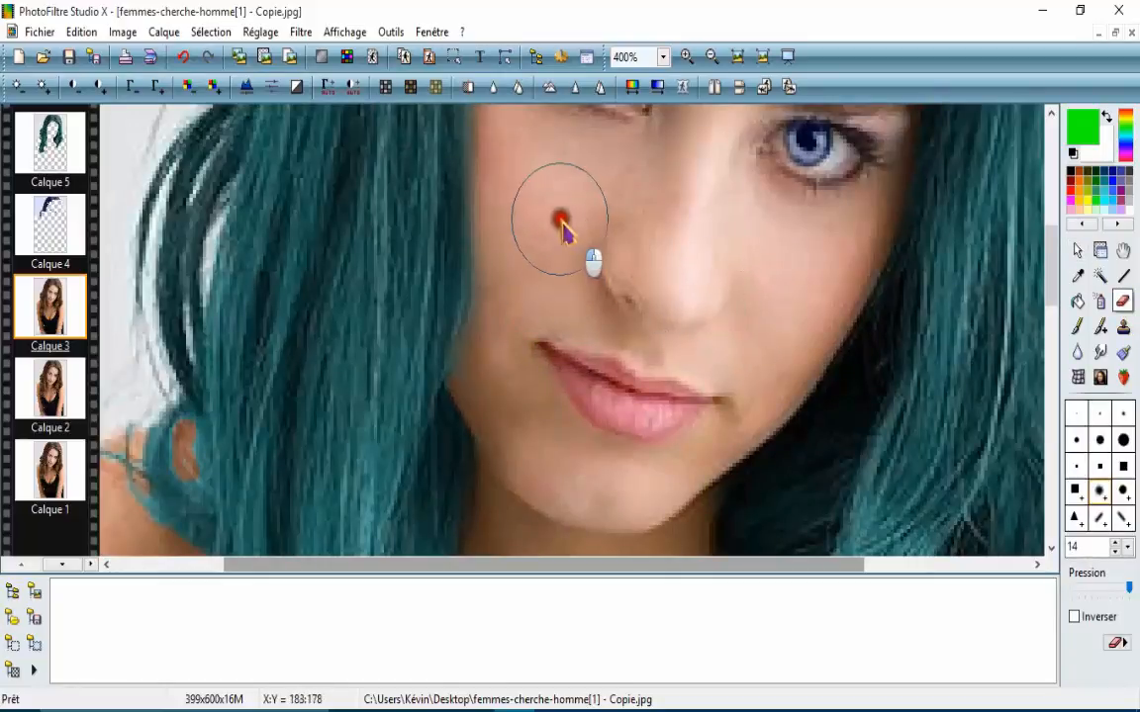
scroll(508, 230, down, 1)
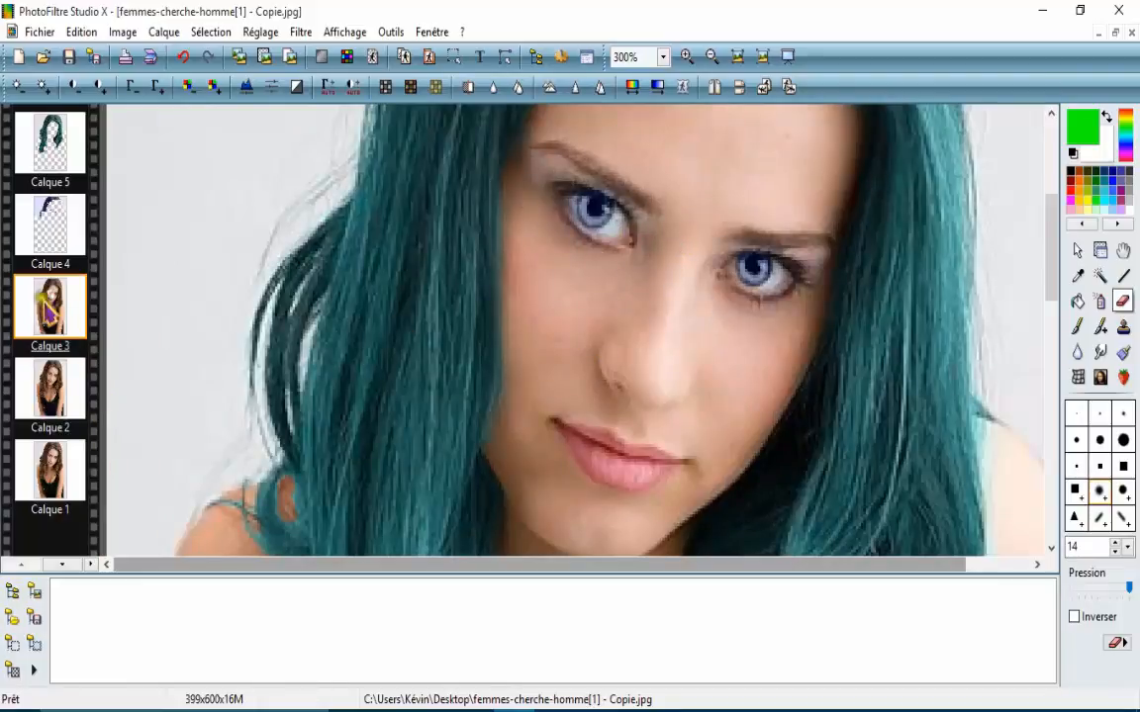
click(69, 318)
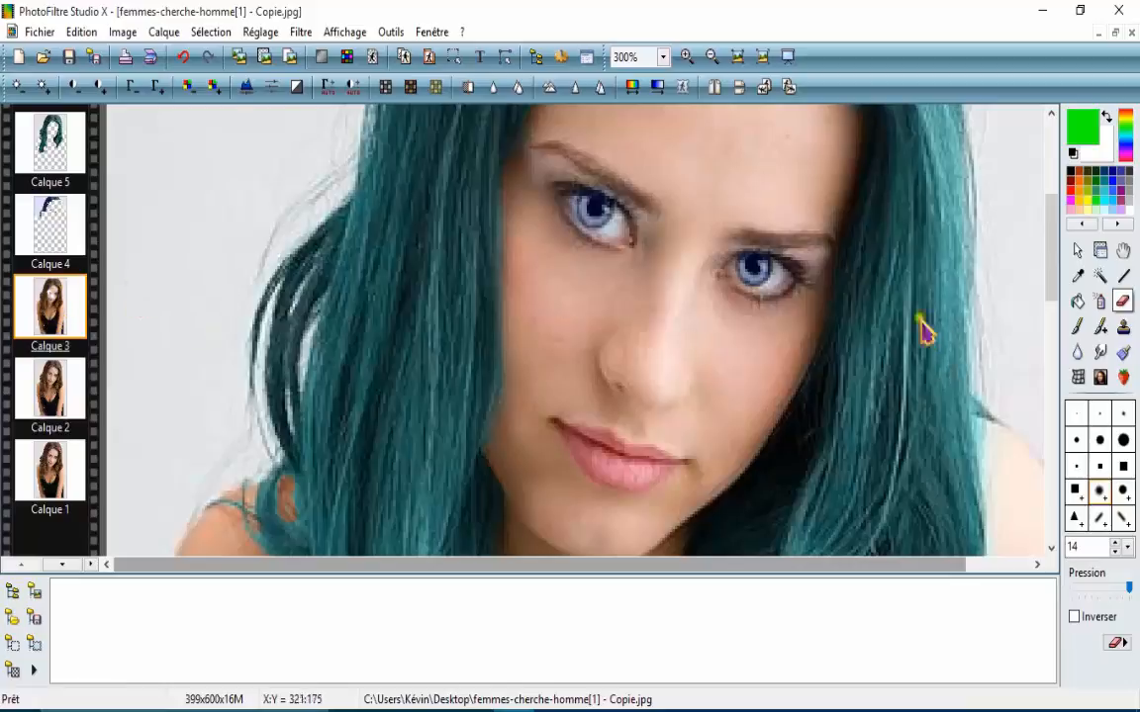
scroll(732, 226, down, 4)
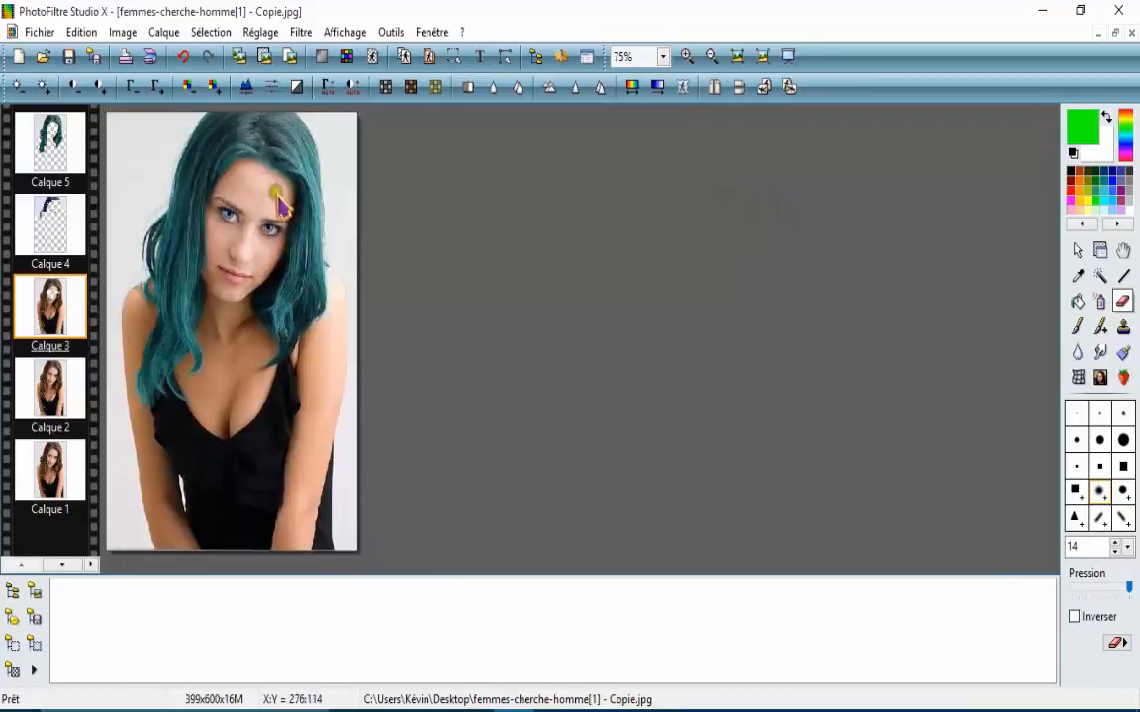
mouse_move(281, 195)
mouse_down()
mouse_move(316, 152)
mouse_move(247, 172)
mouse_move(275, 152)
mouse_move(250, 152)
mouse_move(223, 167)
mouse_move(322, 162)
mouse_move(266, 175)
mouse_move(353, 157)
mouse_move(247, 157)
mouse_move(296, 170)
mouse_move(310, 194)
mouse_move(195, 196)
mouse_move(286, 197)
mouse_move(247, 194)
mouse_move(329, 186)
mouse_up()
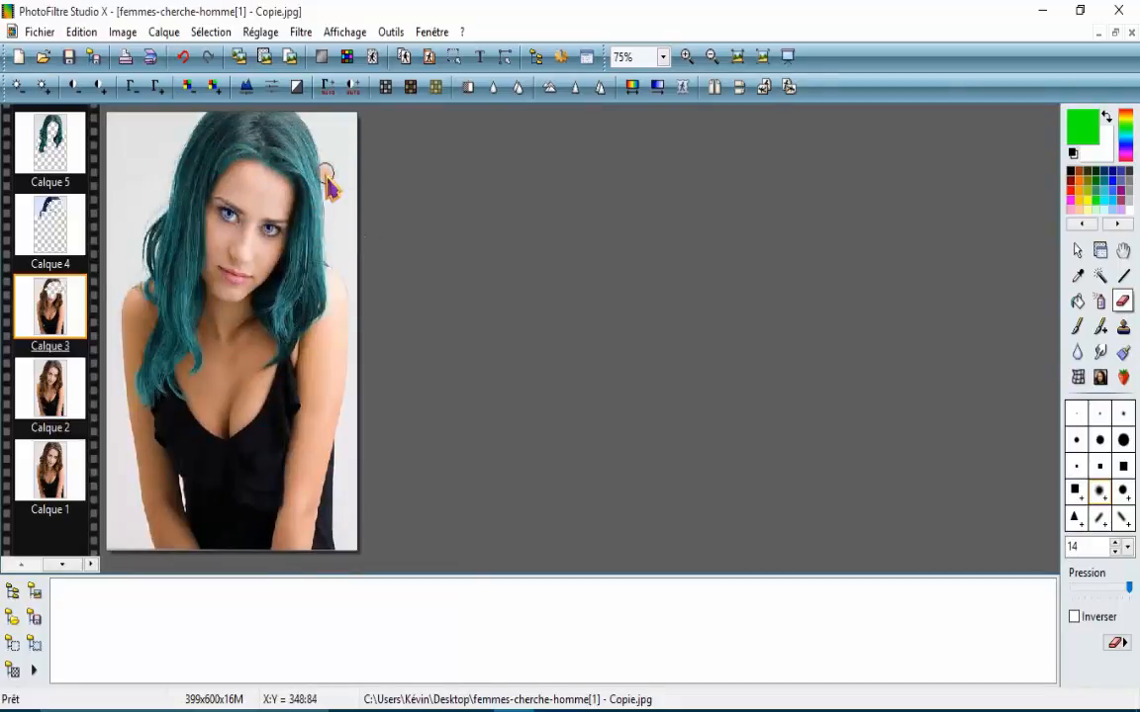
- Erase the rest of Calque 3 except the lips with the square eraser at size 55, finishing with the soft round brush
click(1075, 490)
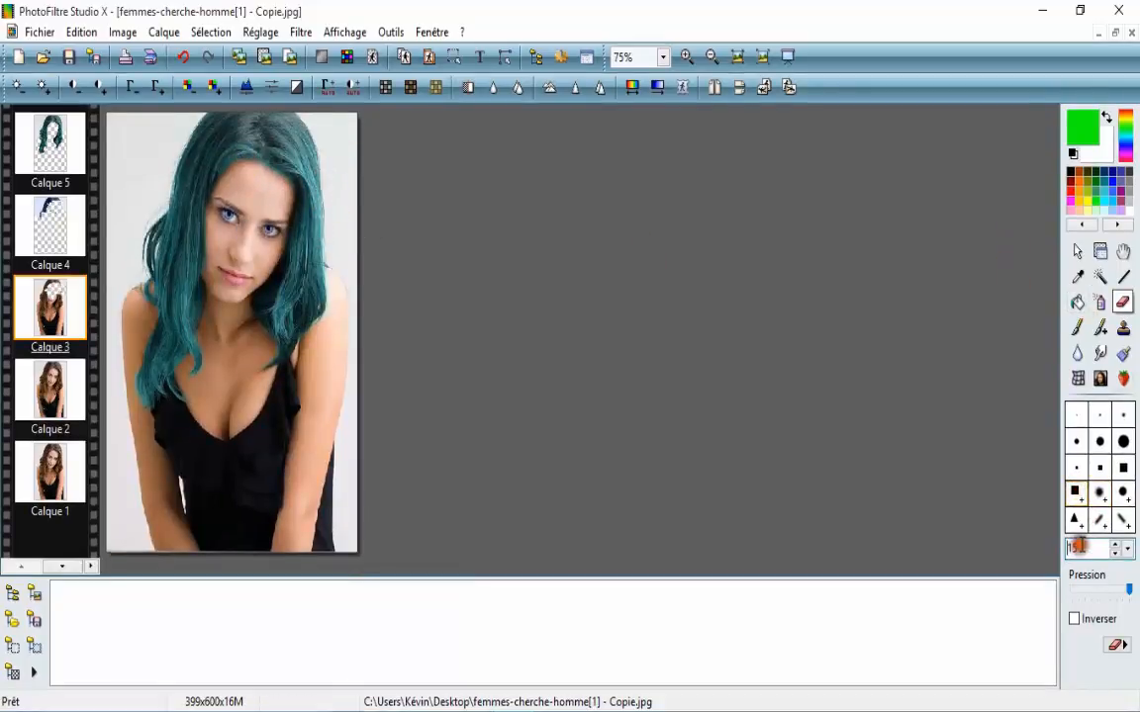
mouse_move(198, 155)
mouse_down()
mouse_move(148, 133)
mouse_move(241, 143)
mouse_move(146, 176)
mouse_move(271, 426)
mouse_move(237, 515)
mouse_move(130, 393)
mouse_move(130, 293)
mouse_move(268, 338)
mouse_move(338, 323)
mouse_move(295, 375)
mouse_move(302, 299)
mouse_move(284, 210)
mouse_move(254, 195)
mouse_up()
mouse_move(171, 273)
mouse_down()
mouse_move(188, 327)
mouse_move(227, 341)
mouse_up()
scroll(230, 341, up, 1)
scroll(231, 341, up, 2)
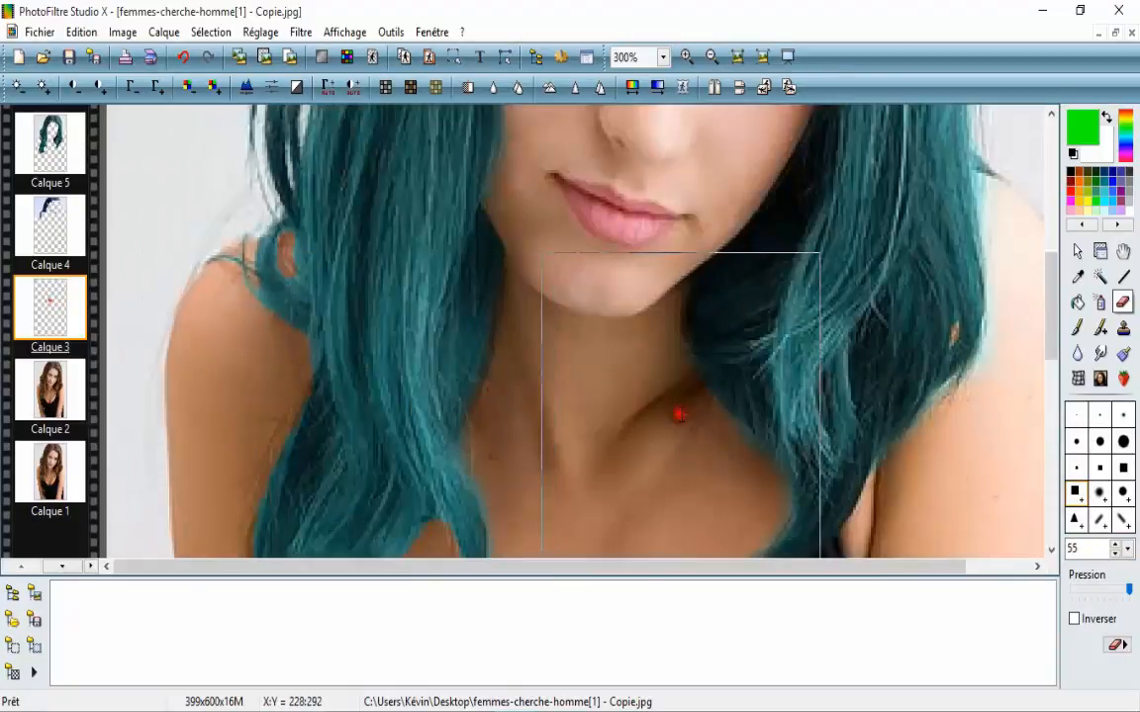
click(1103, 493)
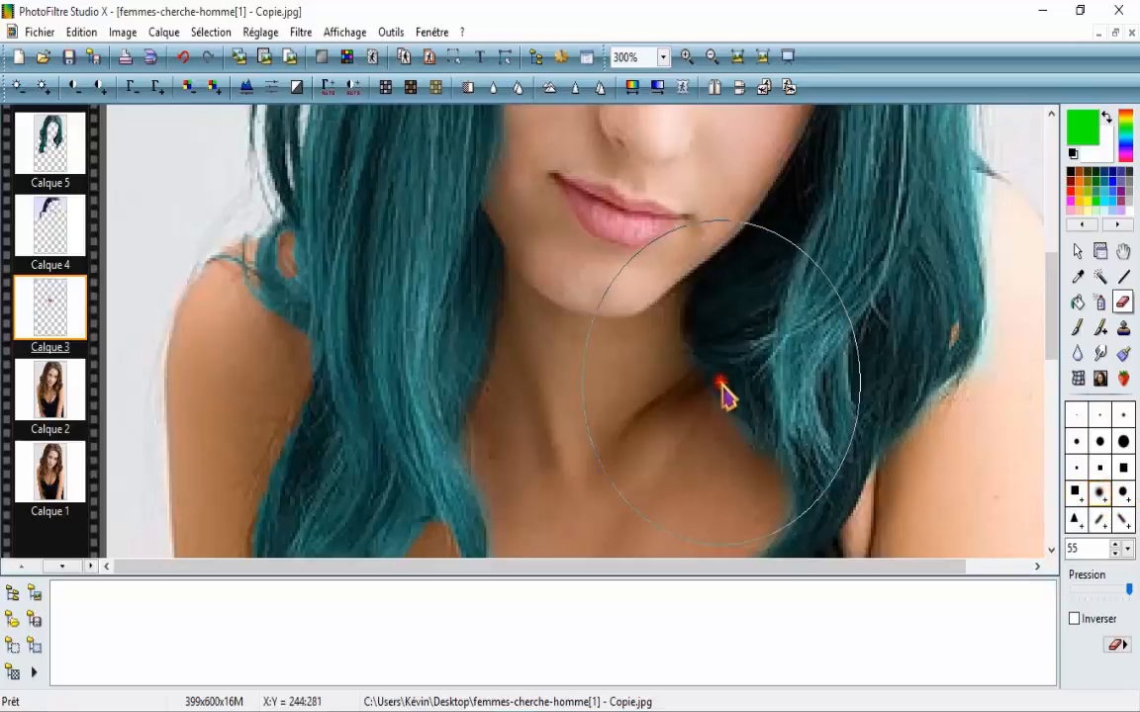
click(554, 388)
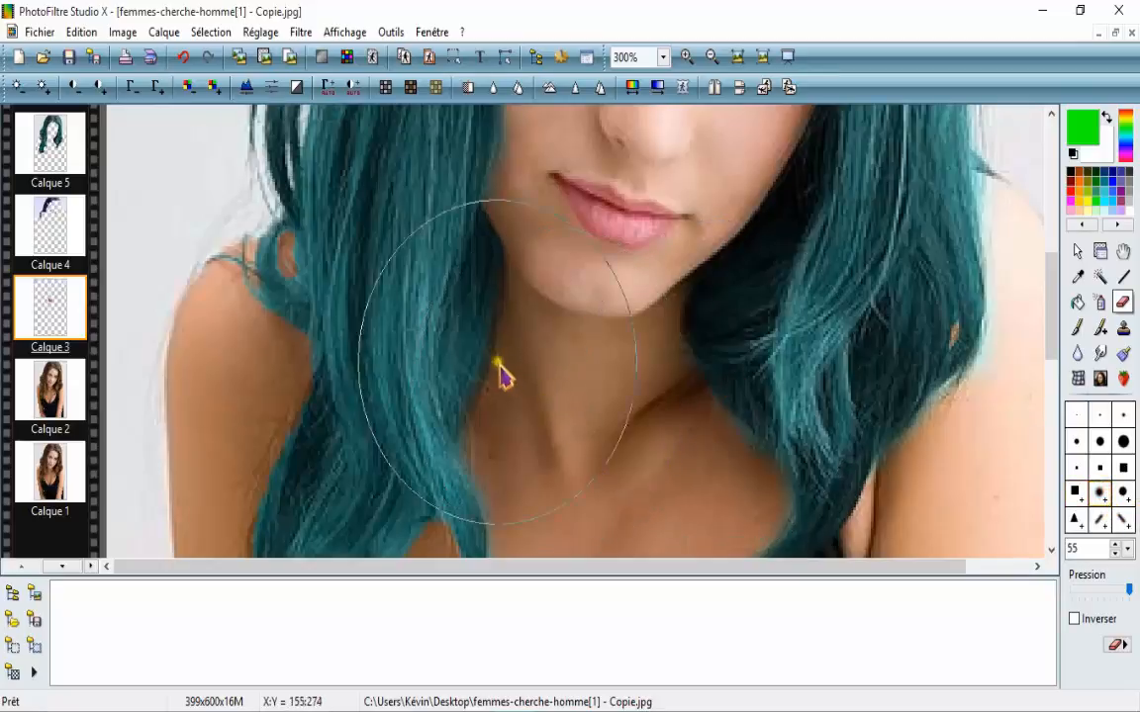
- Erase around the neck and beneath the eye at image left on Calque 3 with the soft round eraser at size 55
click(477, 334)
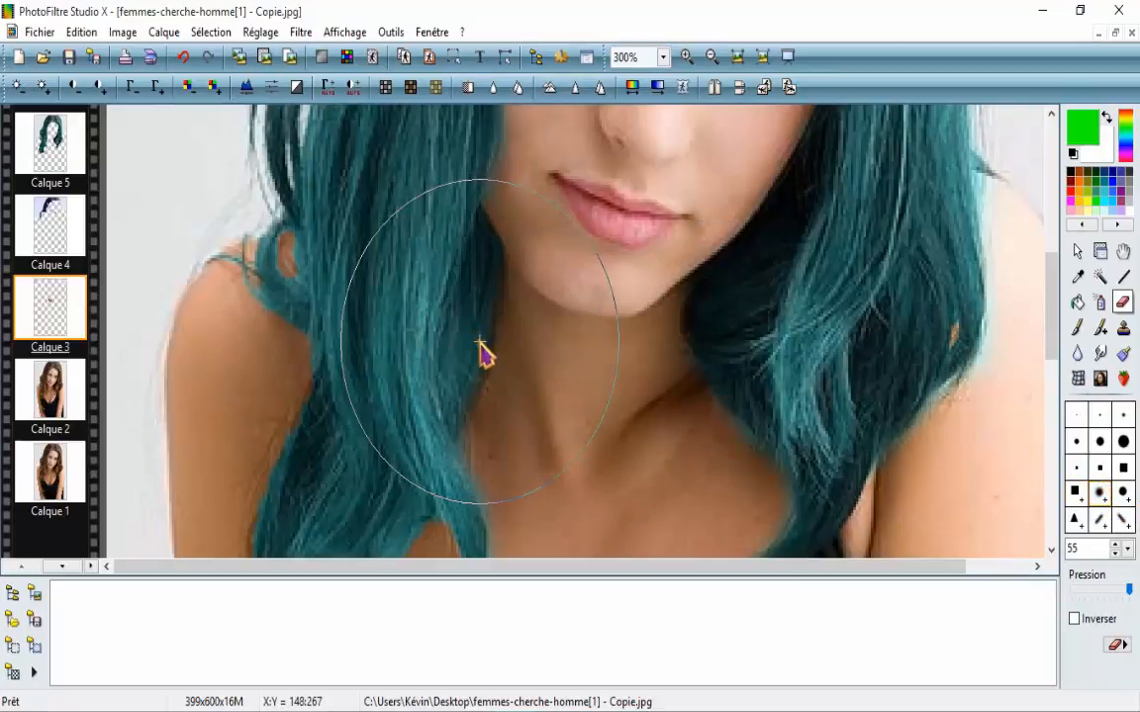
scroll(860, 389, down, 2)
scroll(574, 300, up, 3)
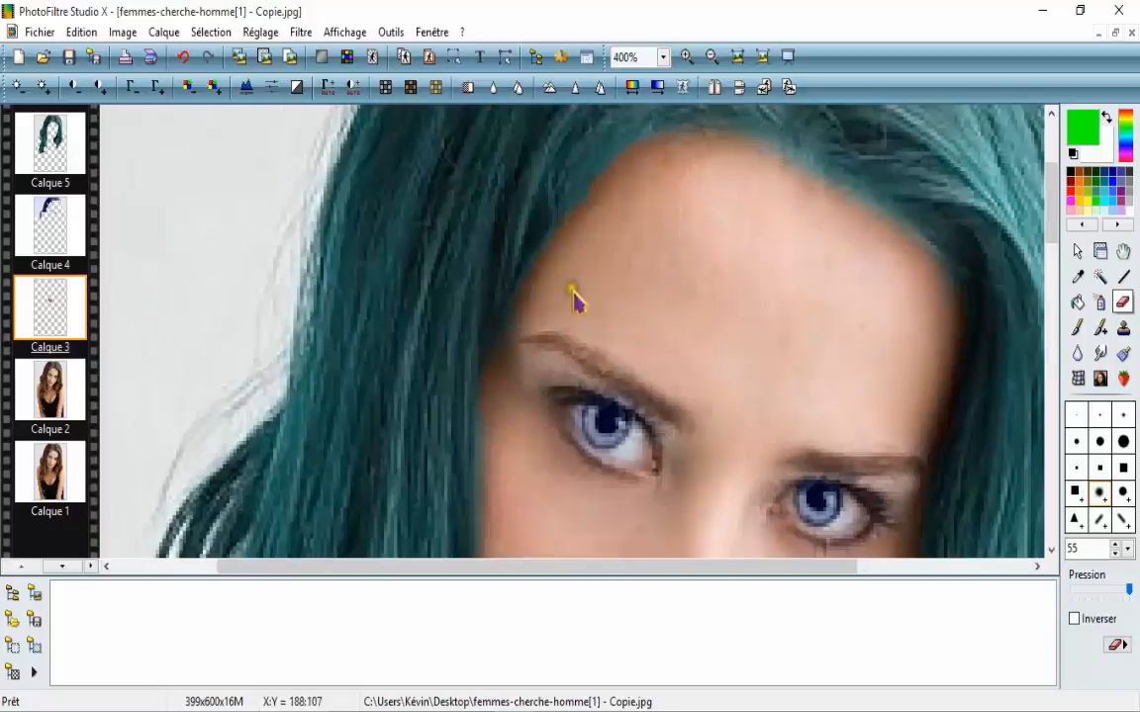
scroll(574, 299, down, 2)
scroll(605, 369, up, 1)
click(534, 387)
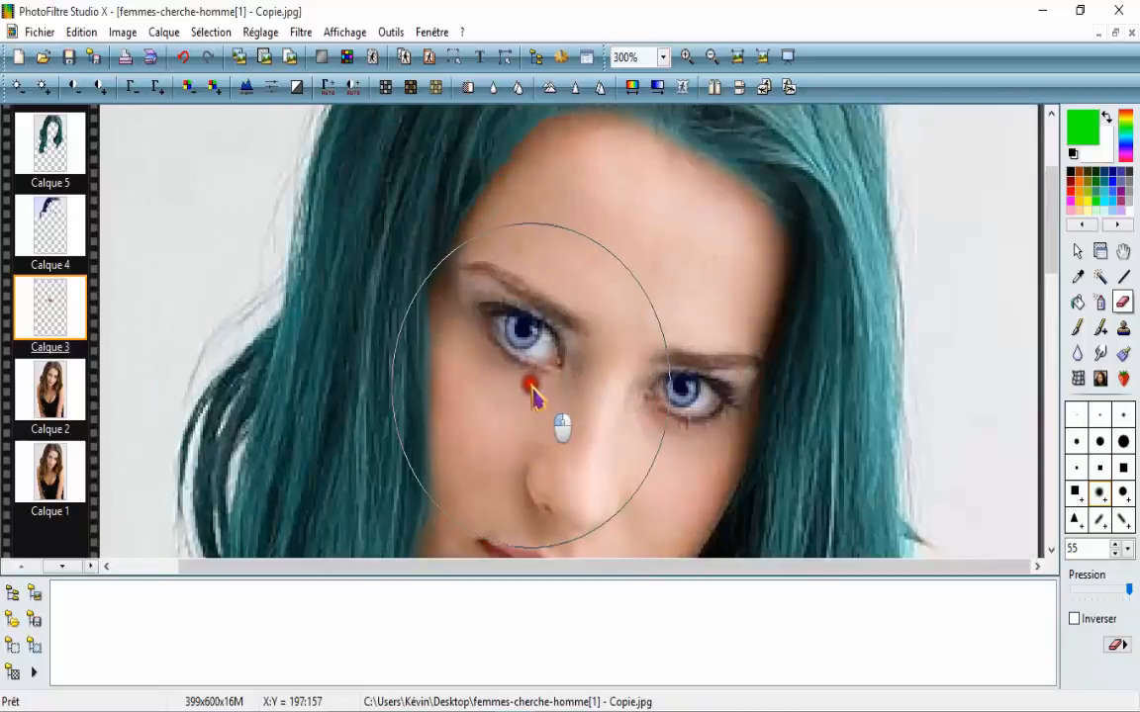
- Touch up the edge of the upper lip on Calque 3 with the soft round eraser at size 7
scroll(533, 389, down, 1)
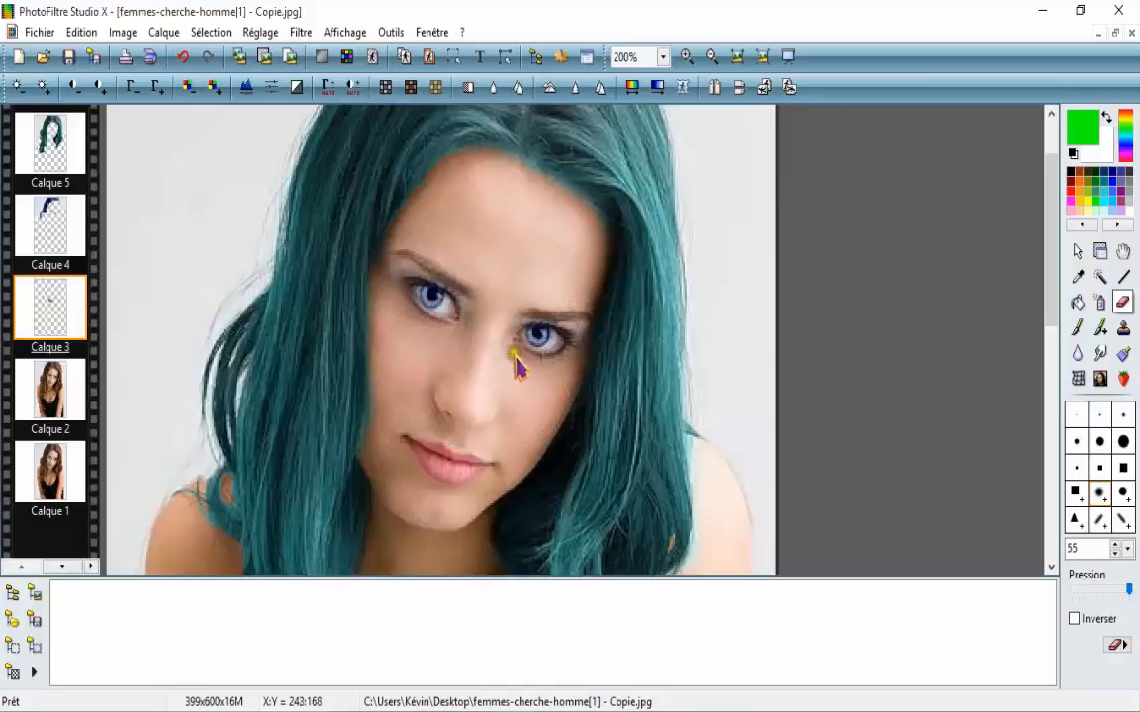
scroll(536, 427, down, 3)
scroll(544, 318, up, 1)
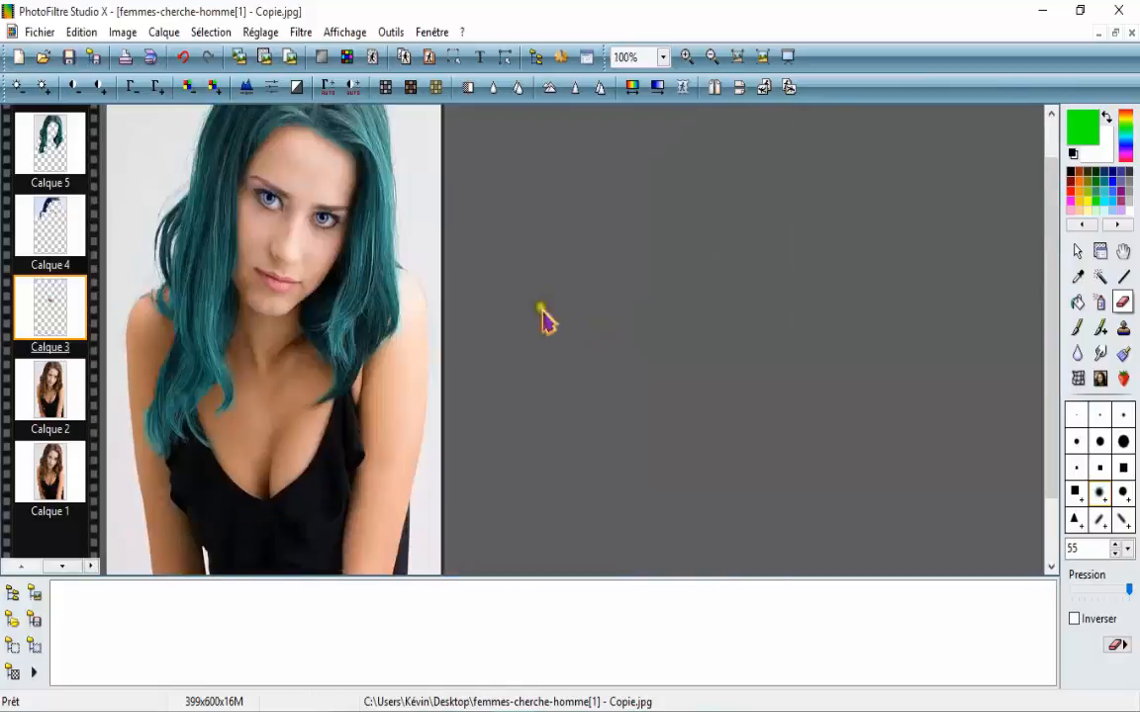
scroll(542, 319, up, 2)
scroll(471, 208, up, 1)
scroll(1088, 549, down, 1)
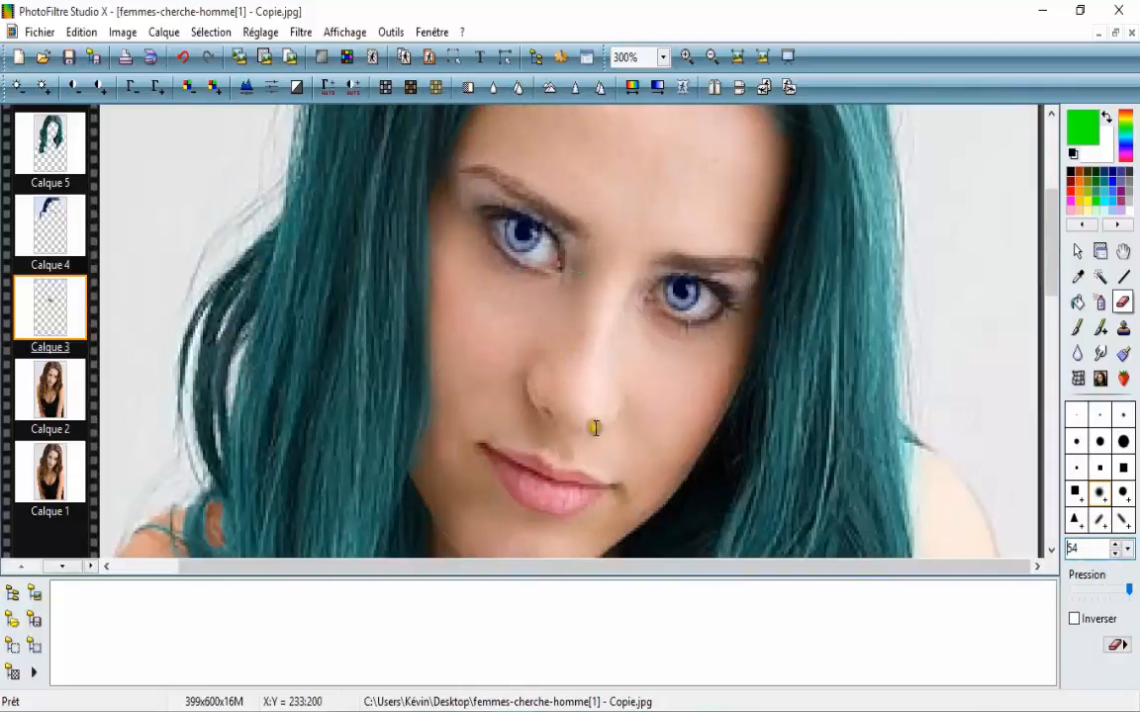
scroll(603, 431, down, 10)
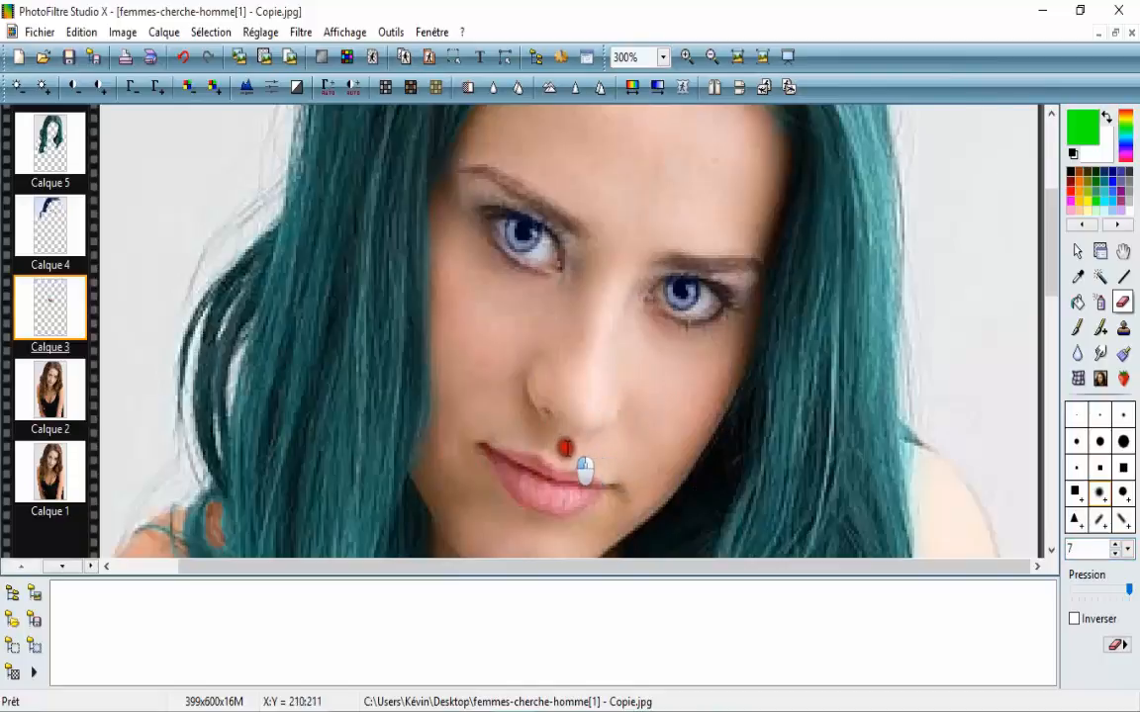
scroll(465, 415, down, 2)
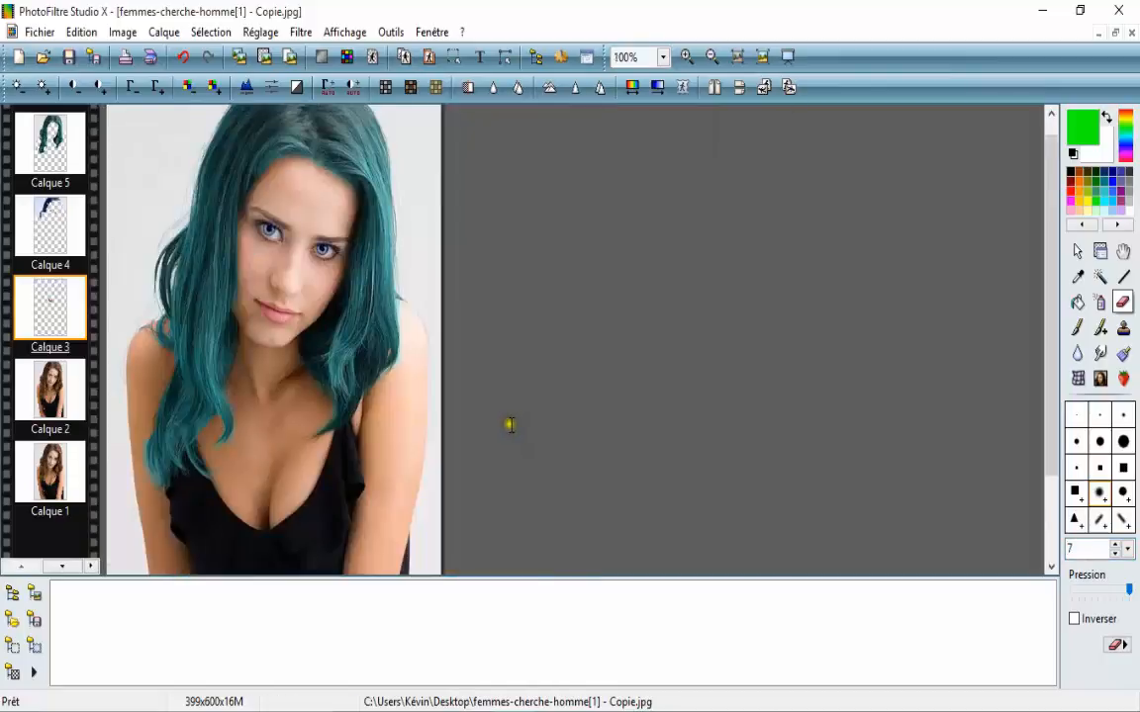
scroll(486, 427, up, 1)
scroll(477, 409, down, 2)
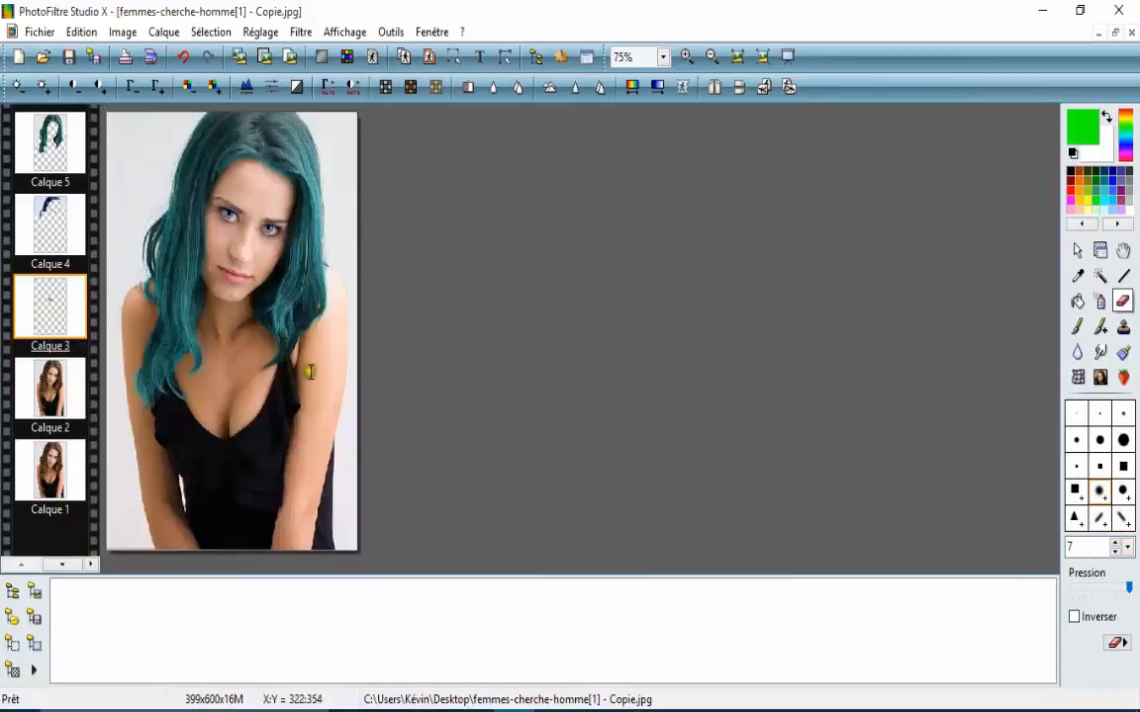
- Tint Calque 2 with Variation de teinte at 19° using Méthode 2 / Teinte, and check the skin tone on the portrait
click(86, 389)
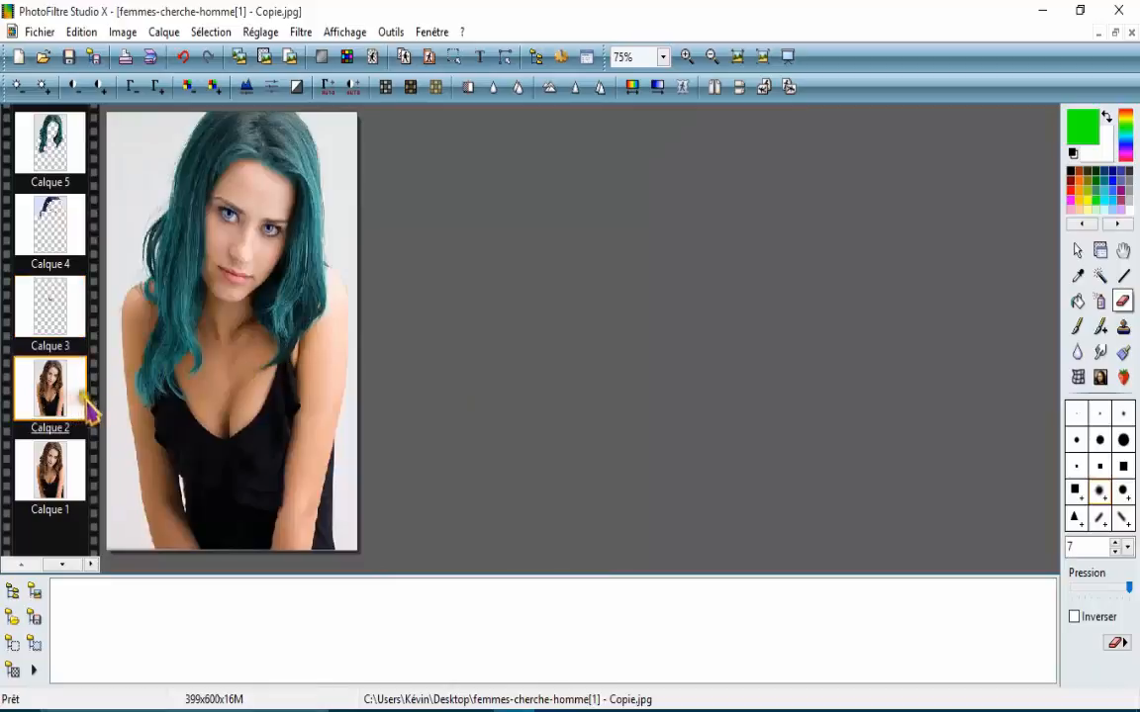
click(651, 87)
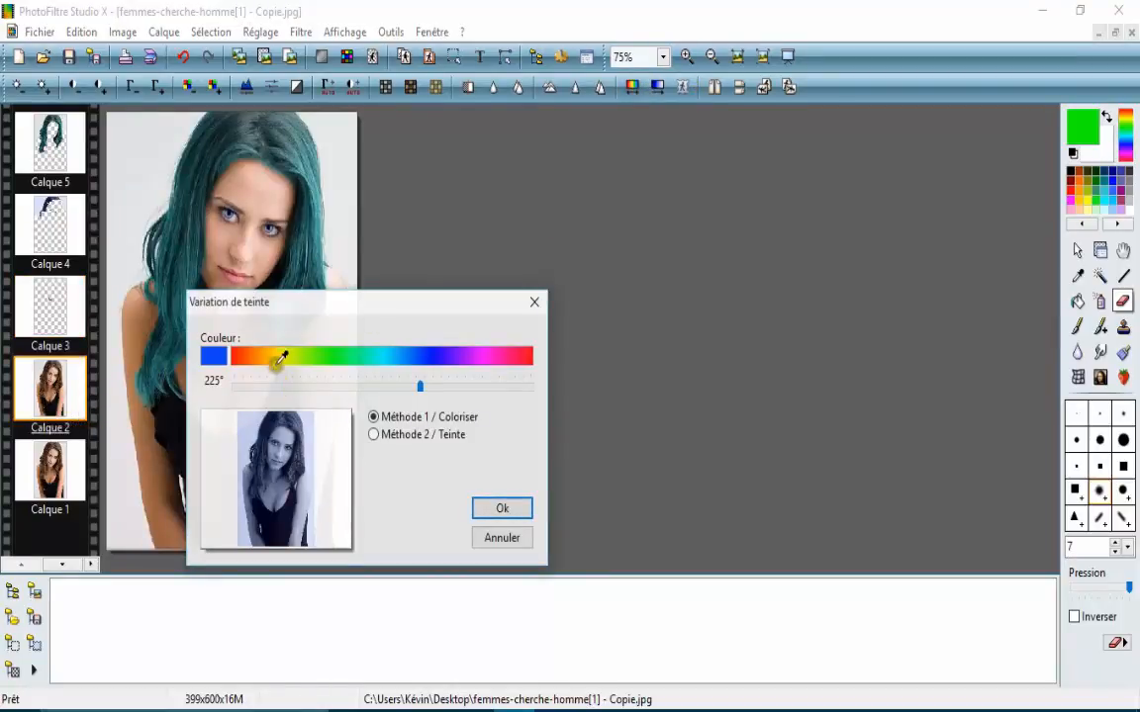
drag(260, 352, 249, 352)
click(374, 434)
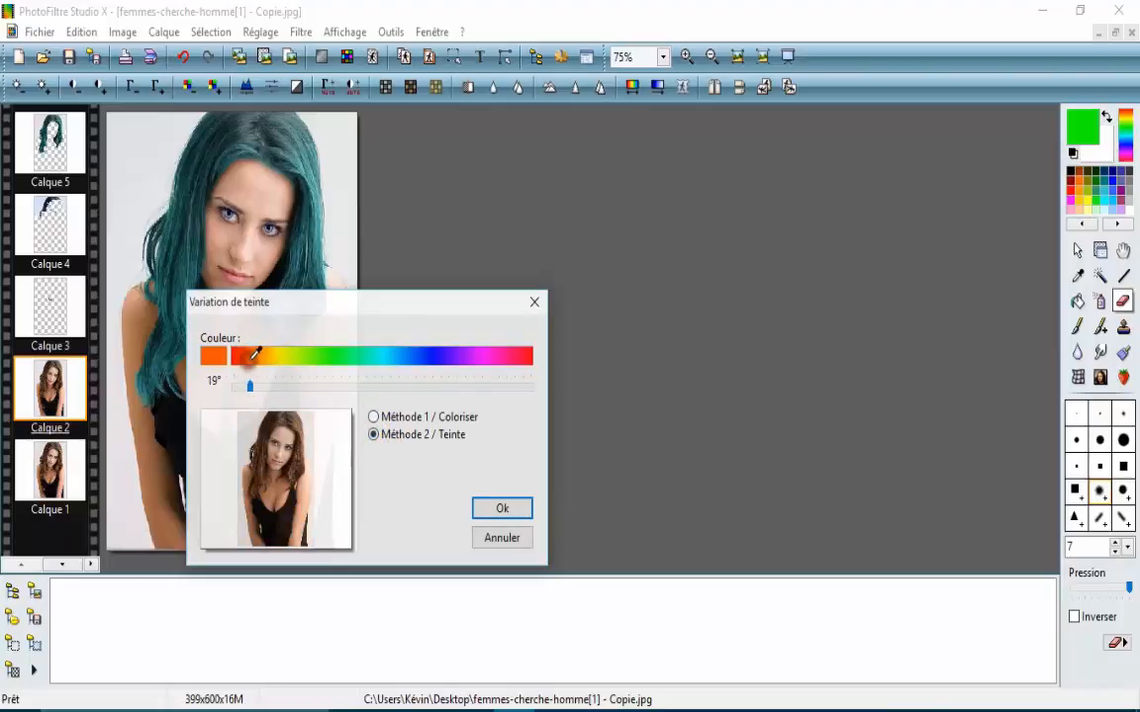
click(503, 508)
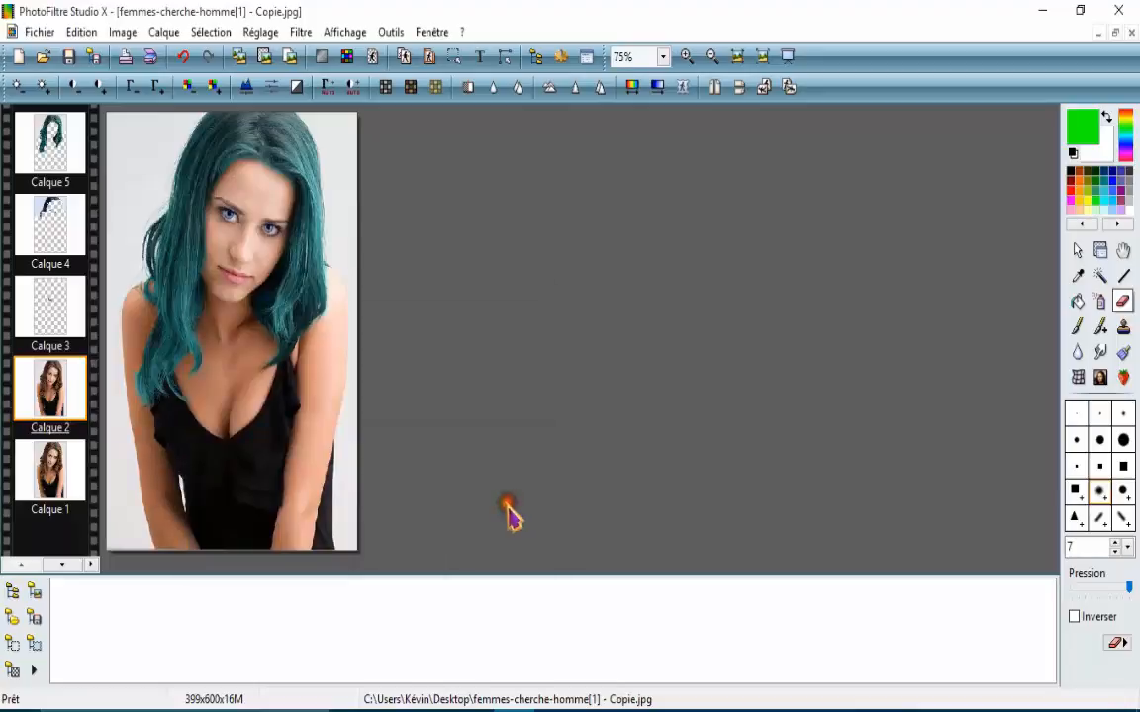
scroll(183, 363, up, 3)
scroll(208, 425, down, 3)
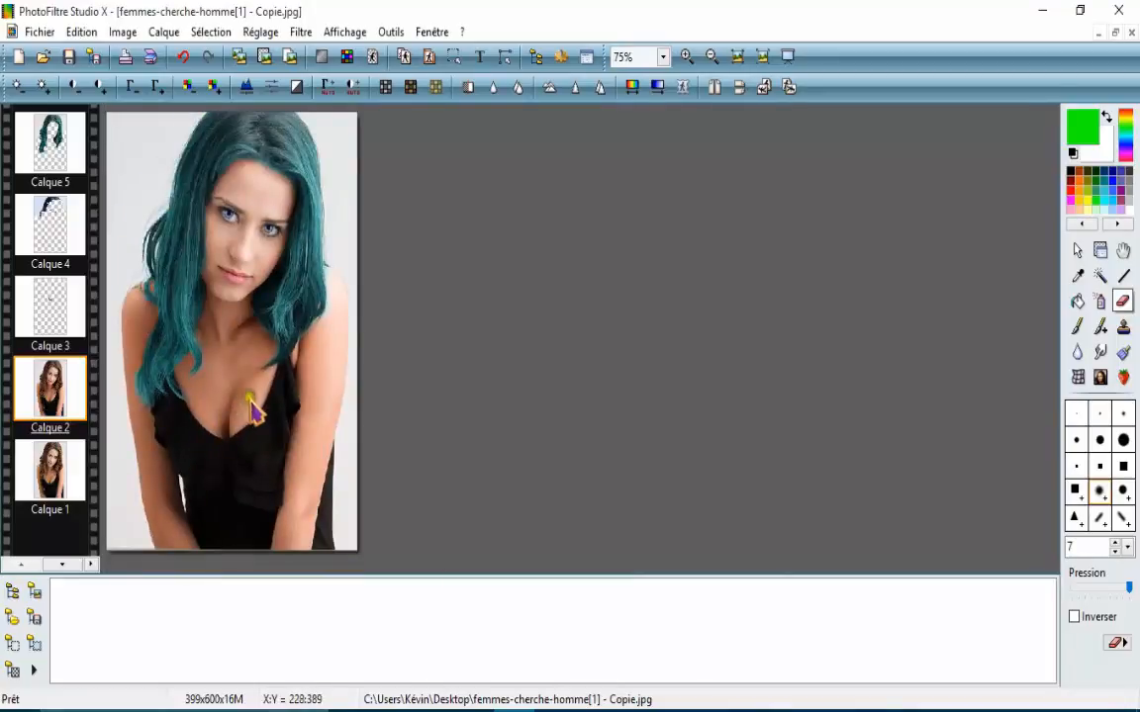
scroll(269, 296, up, 5)
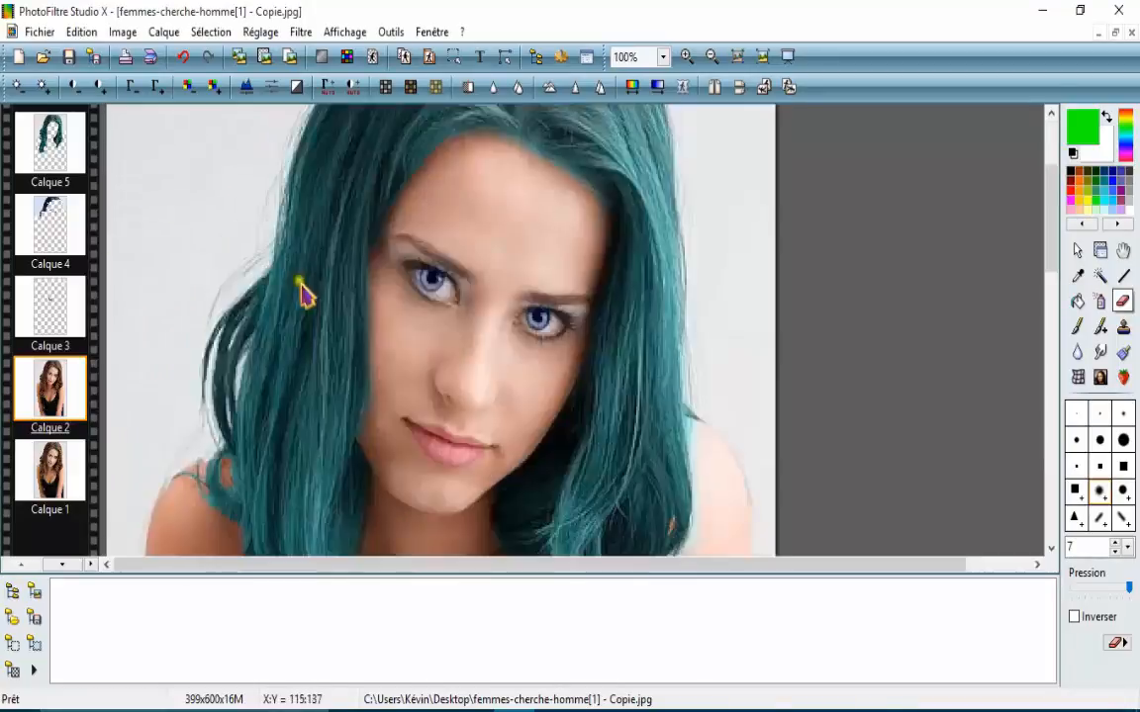
scroll(554, 396, down, 2)
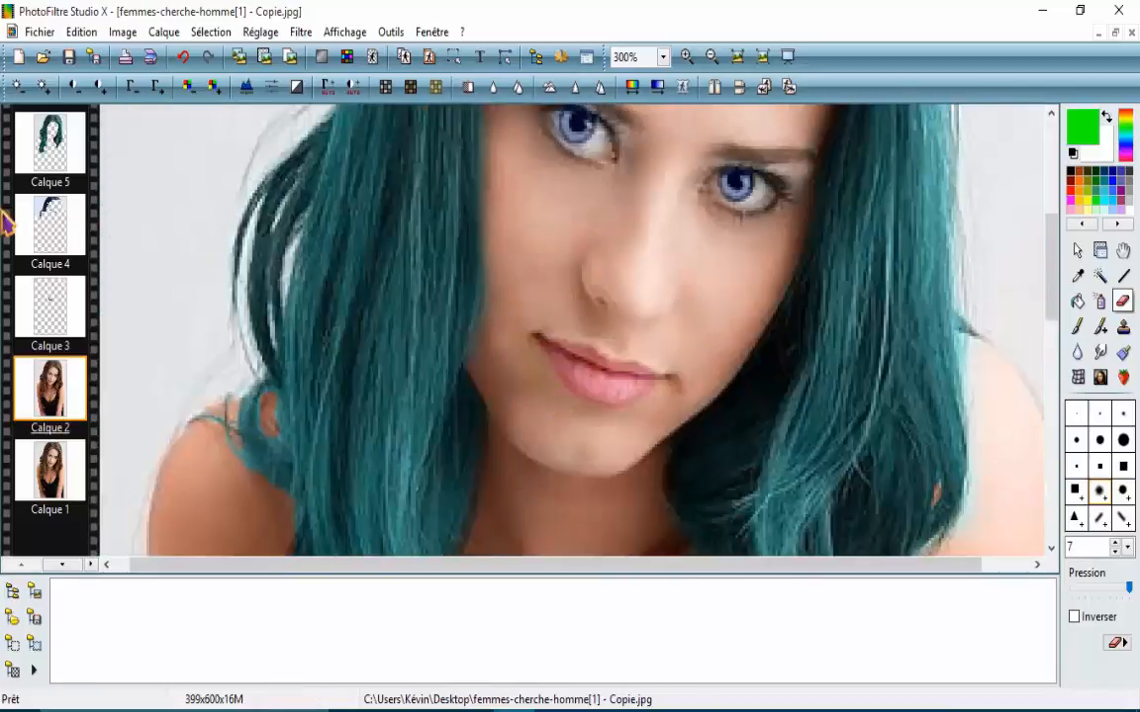
- Make Calque 4 the active layer and trace a polygonal lasso selection around the eye at image left, about 26 by 18 pixels
click(69, 230)
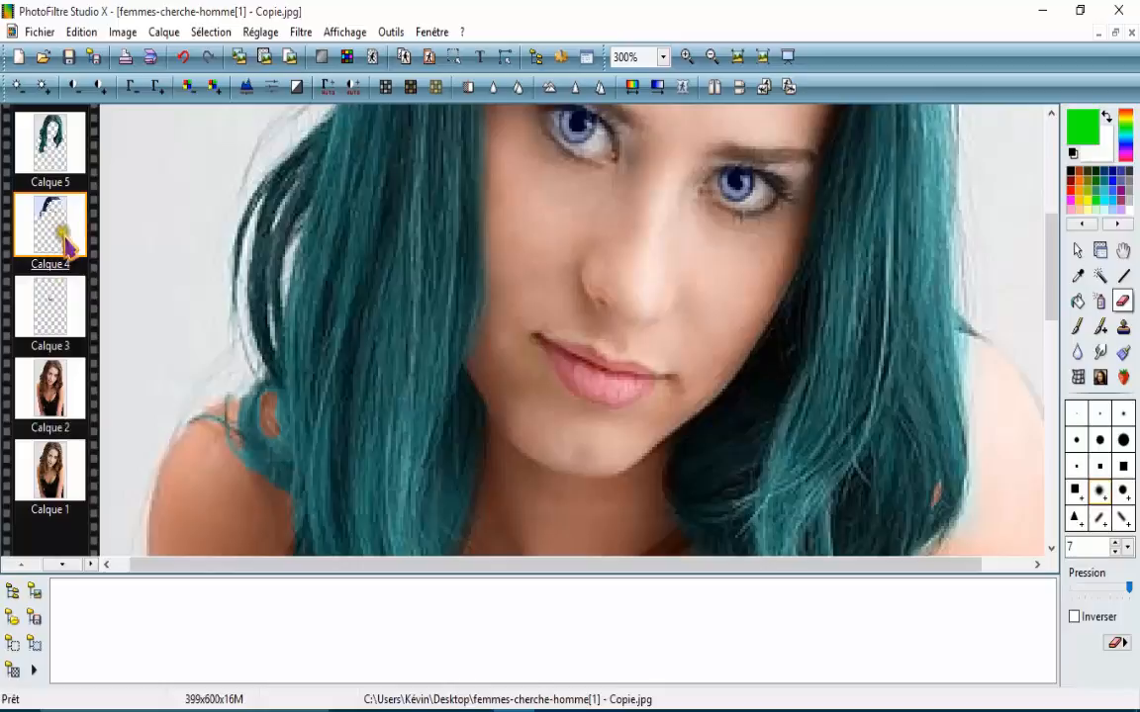
scroll(458, 236, down, 2)
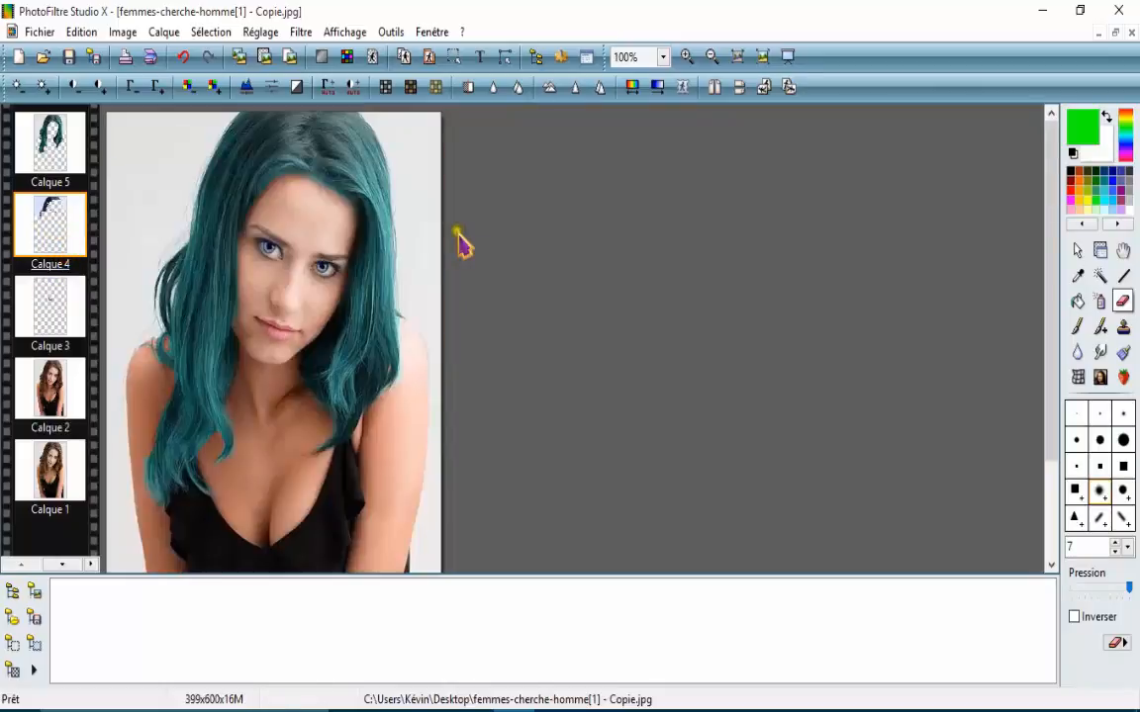
scroll(280, 242, up, 1)
drag(465, 381, 407, 384)
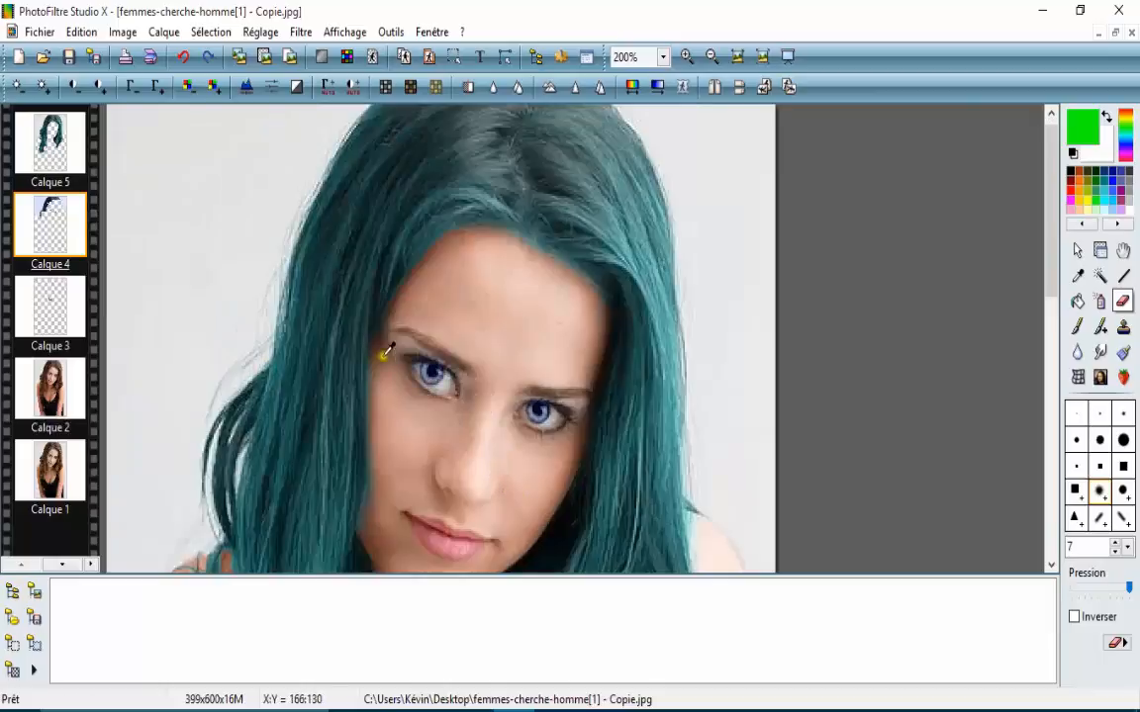
scroll(437, 374, up, 1)
scroll(607, 352, up, 1)
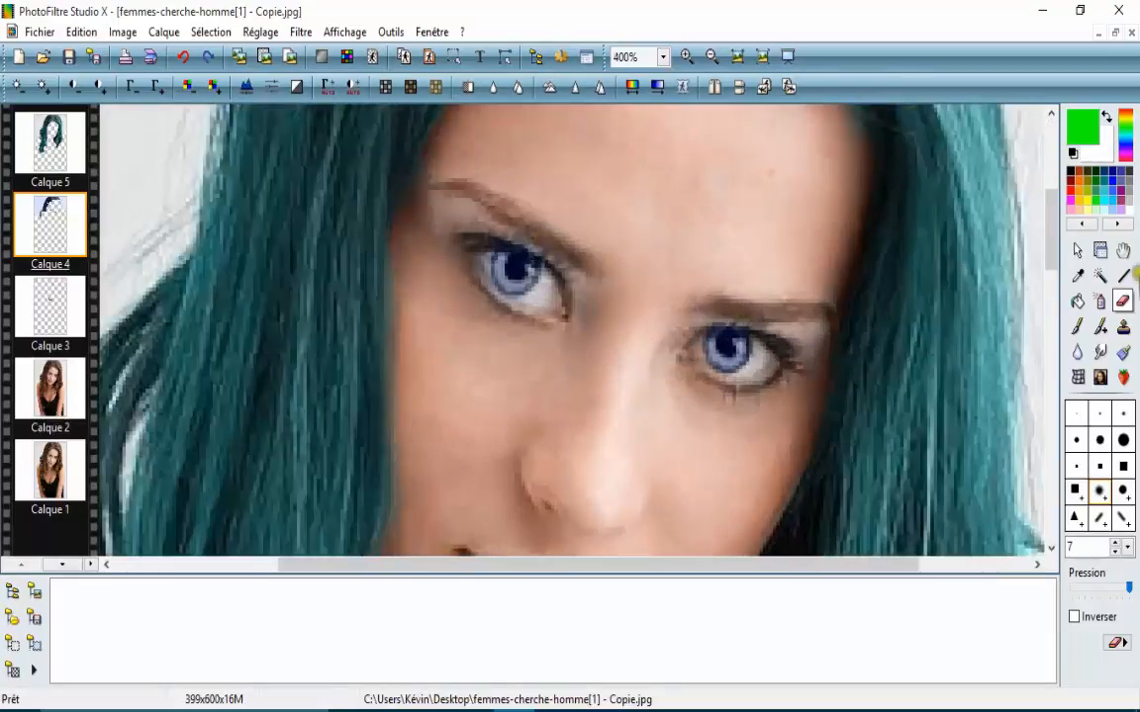
click(1077, 252)
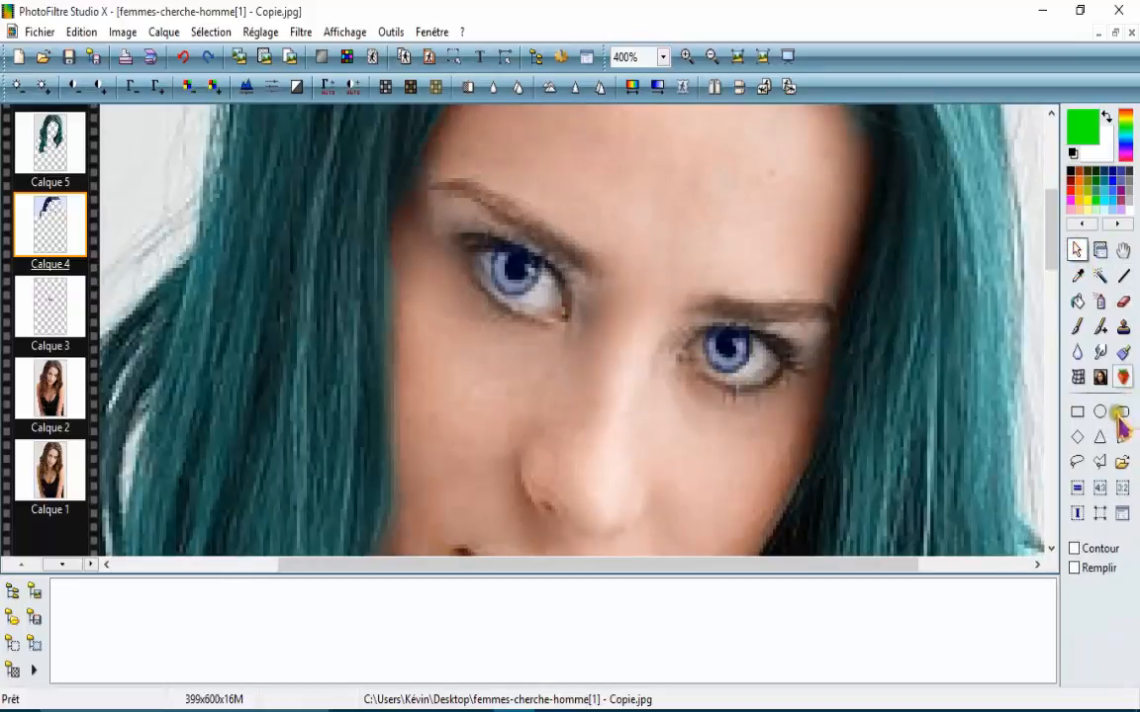
click(1099, 461)
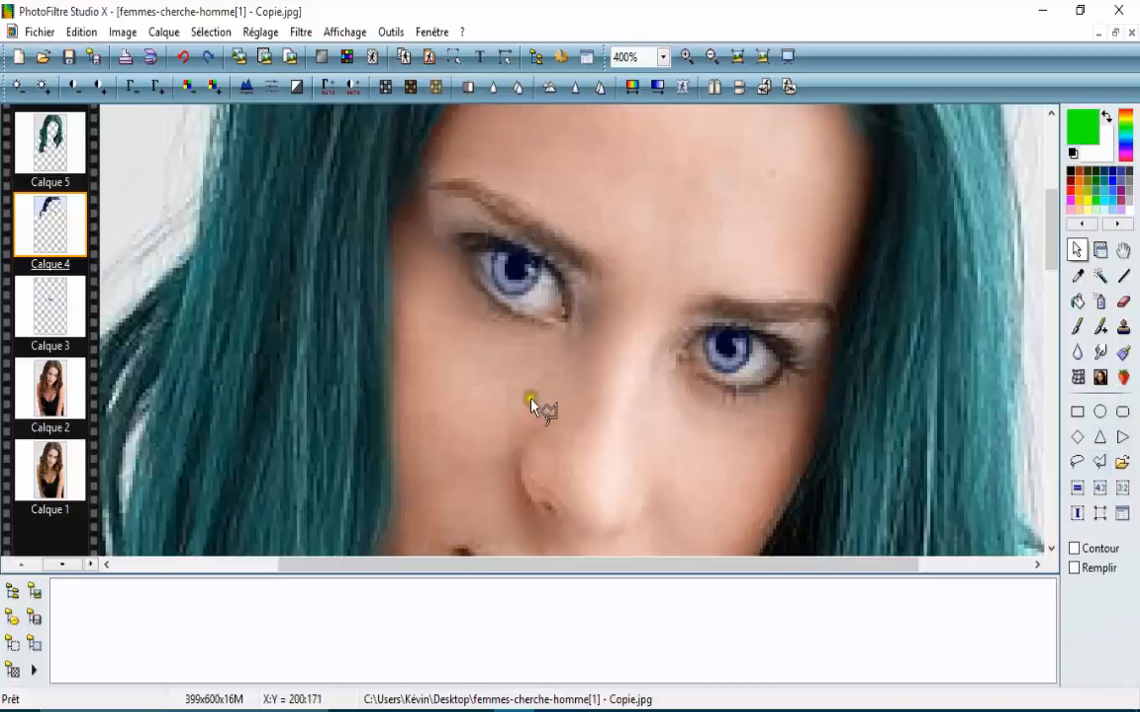
click(562, 320)
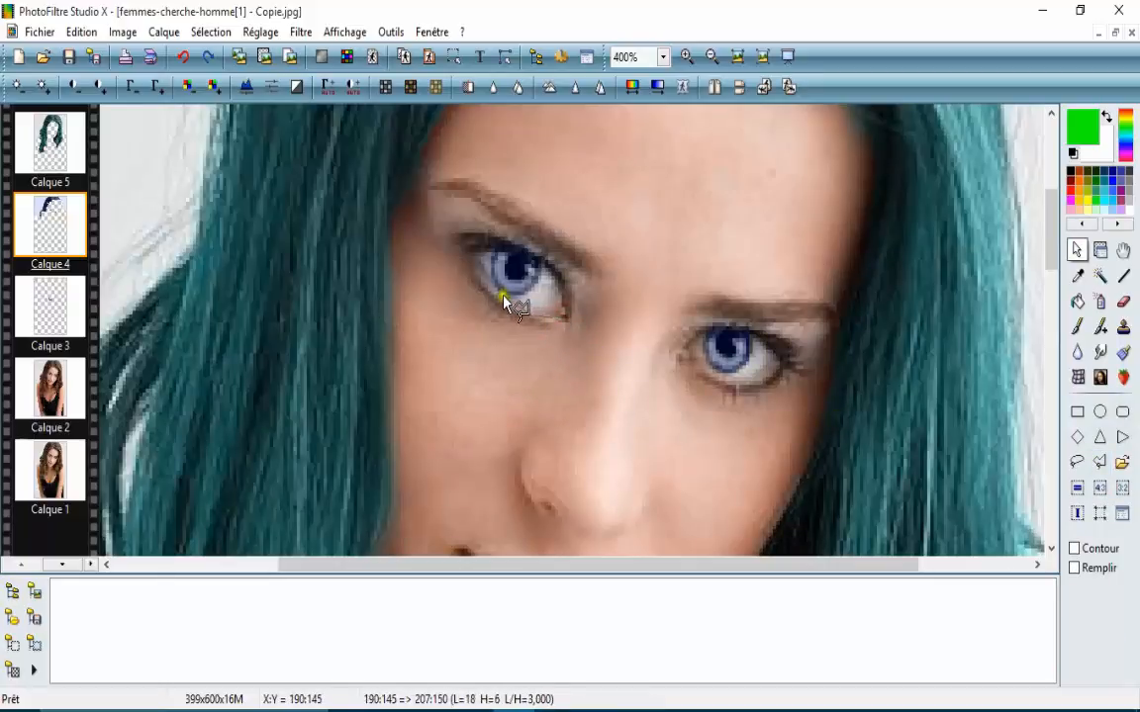
click(475, 247)
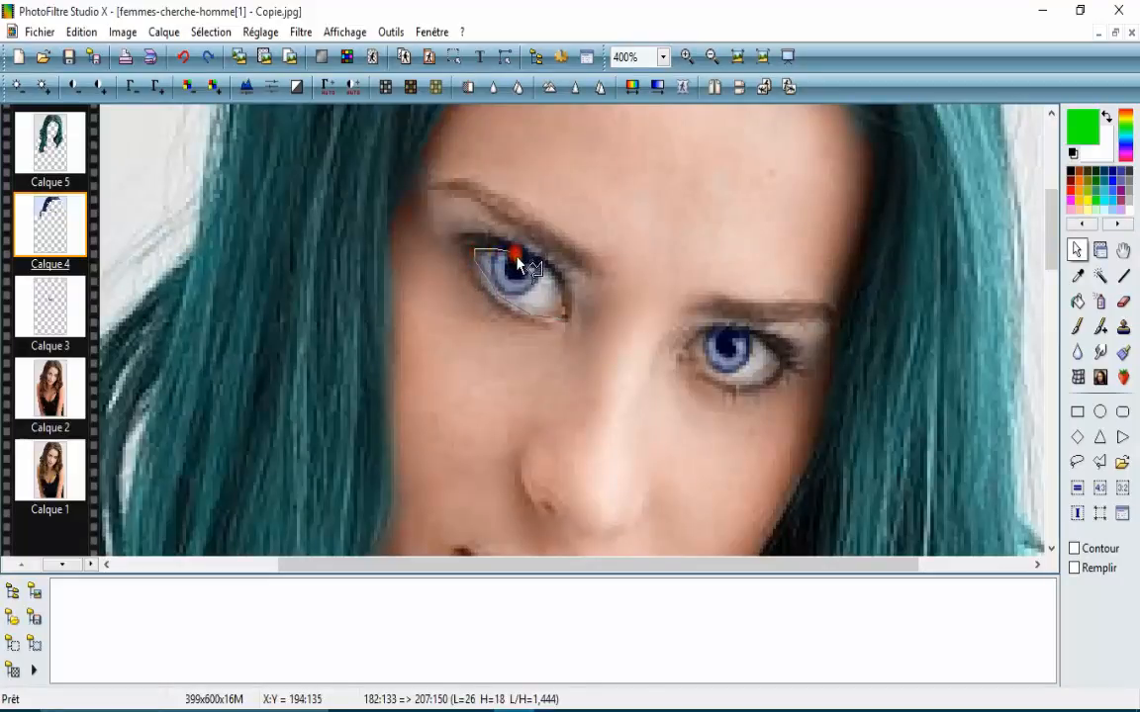
click(516, 253)
click(559, 296)
double_click(565, 312)
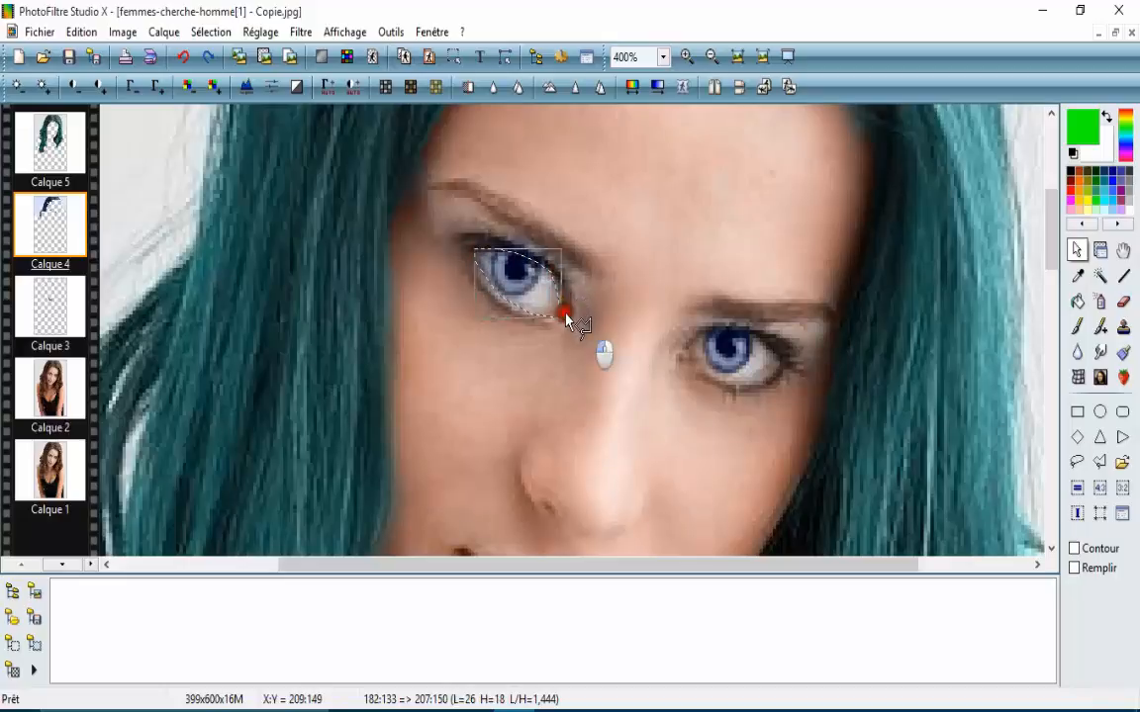
- Apply an Ombre portée to the selected eye in black with opacity 91, Delta X 2, Delta Y 2 and the Contour progressif style
click(297, 33)
mouse_move(368, 231)
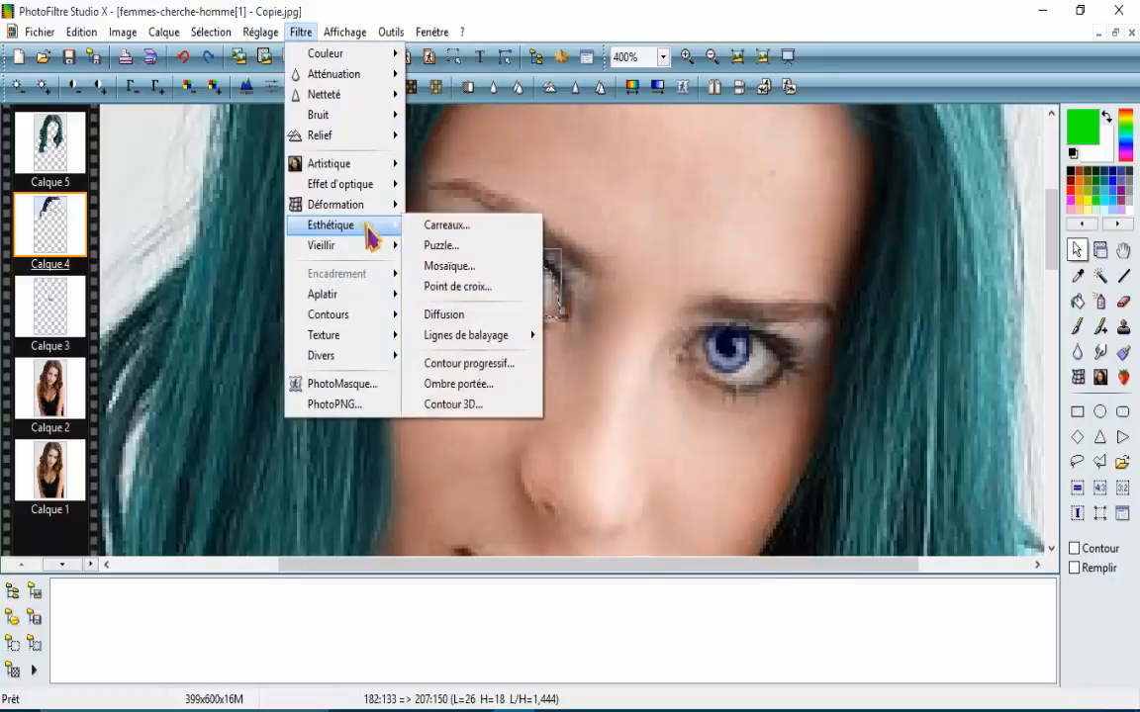
click(460, 386)
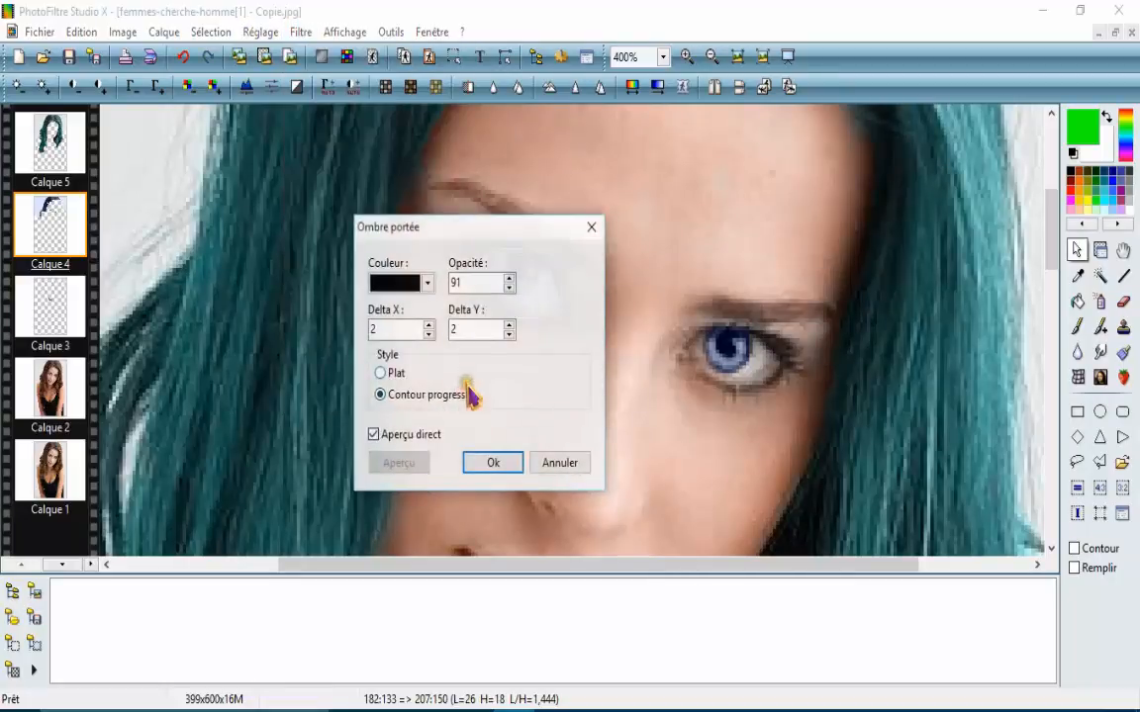
drag(502, 227, 302, 188)
click(216, 287)
scroll(215, 287, up, 1)
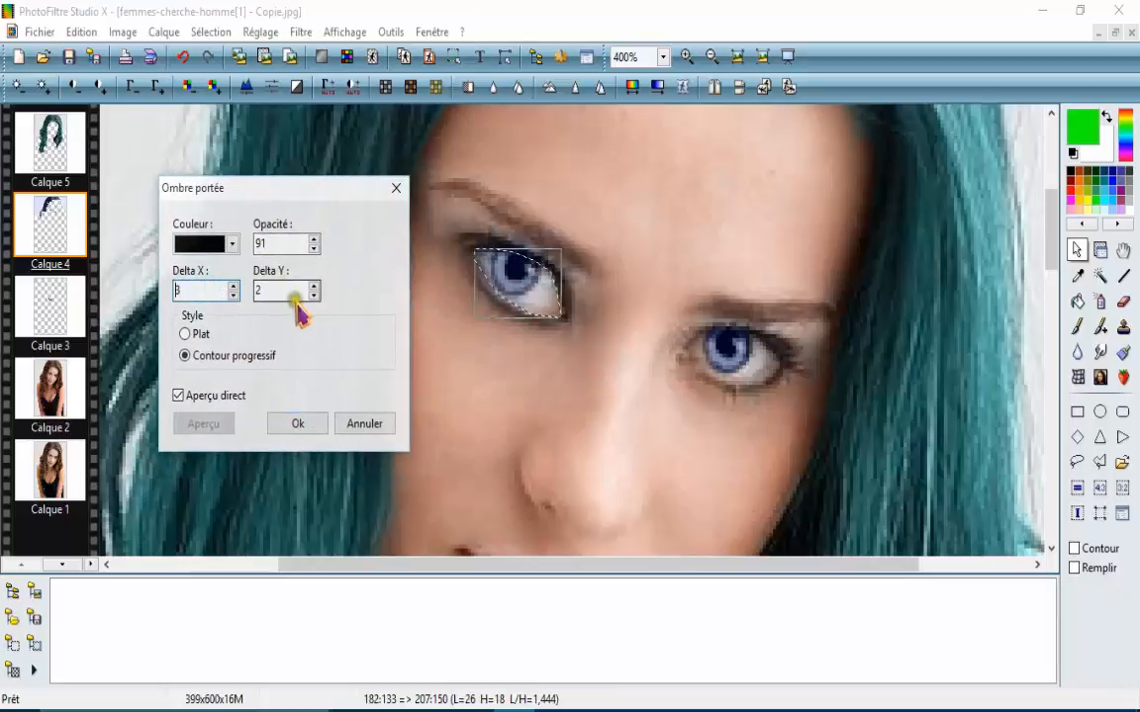
click(286, 283)
scroll(286, 283, up, 1)
scroll(284, 286, down, 1)
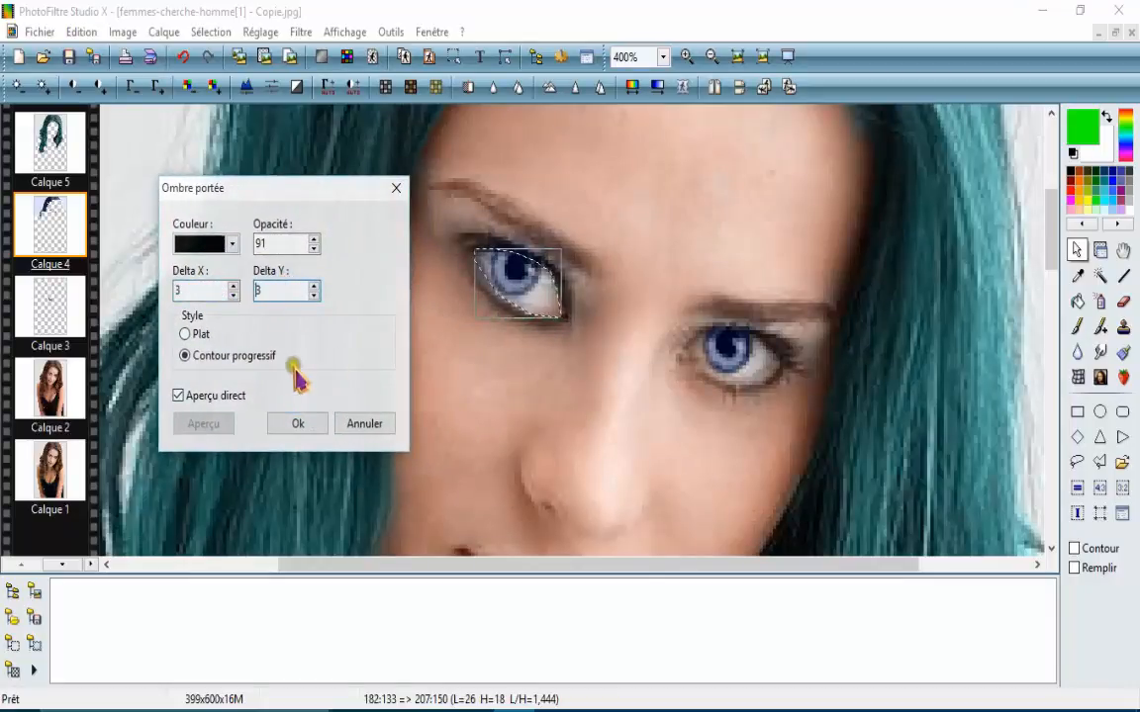
click(223, 286)
scroll(198, 291, down, 1)
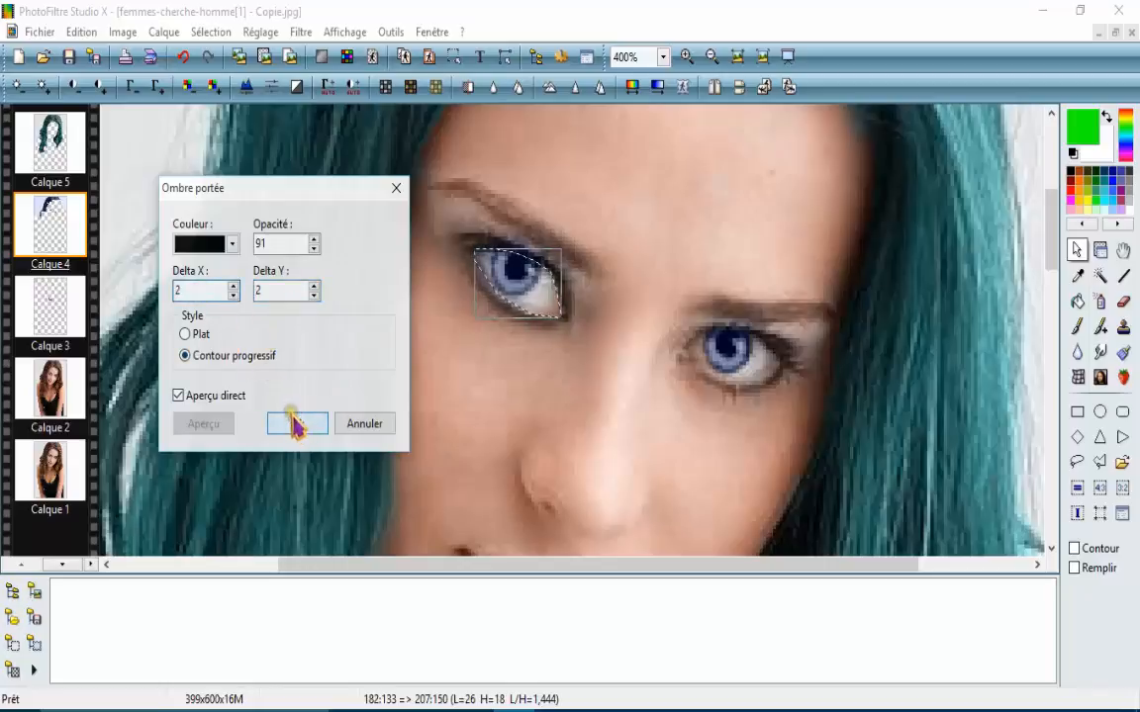
click(186, 335)
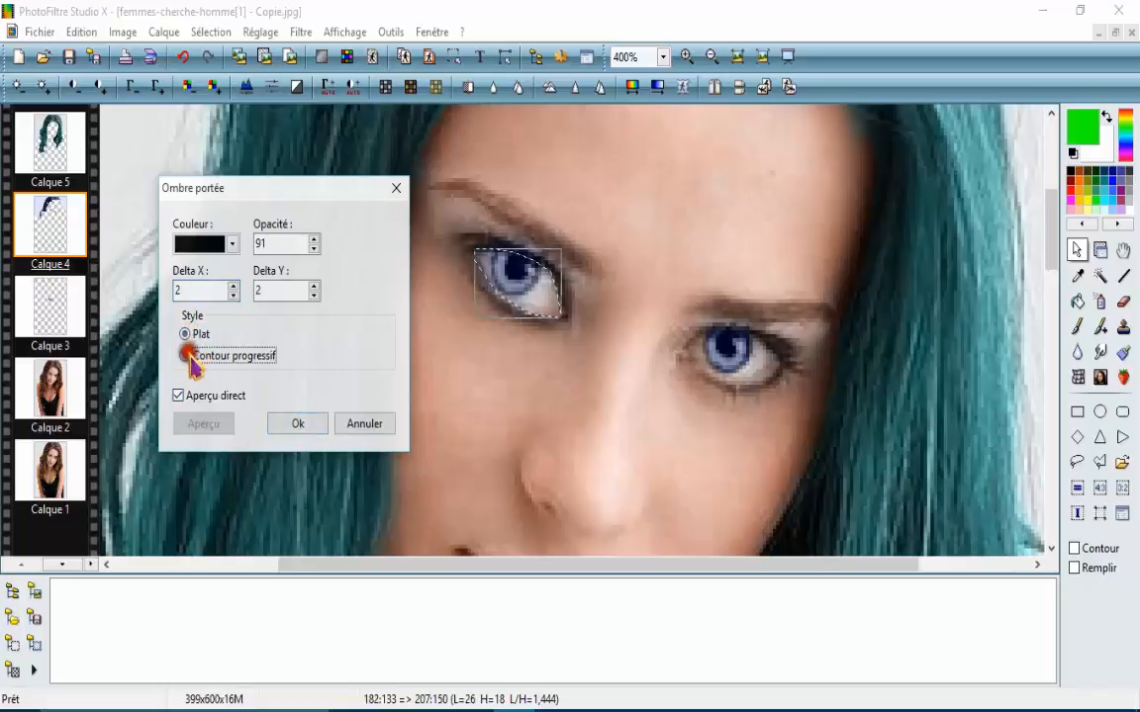
click(190, 355)
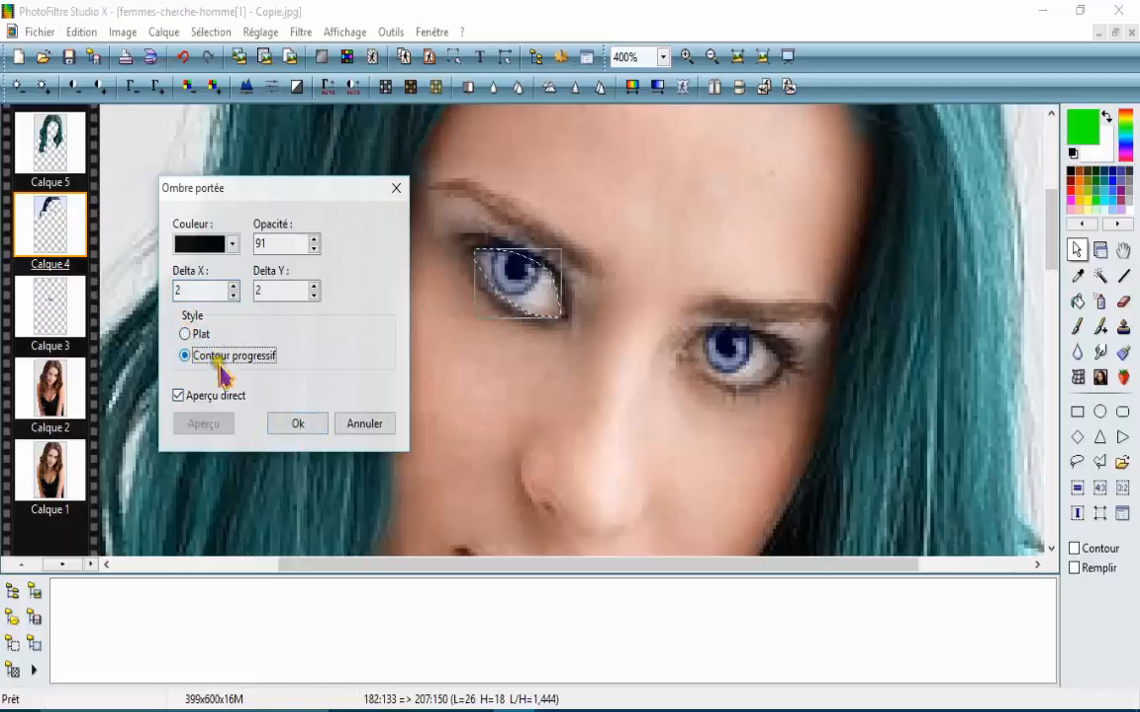
click(294, 425)
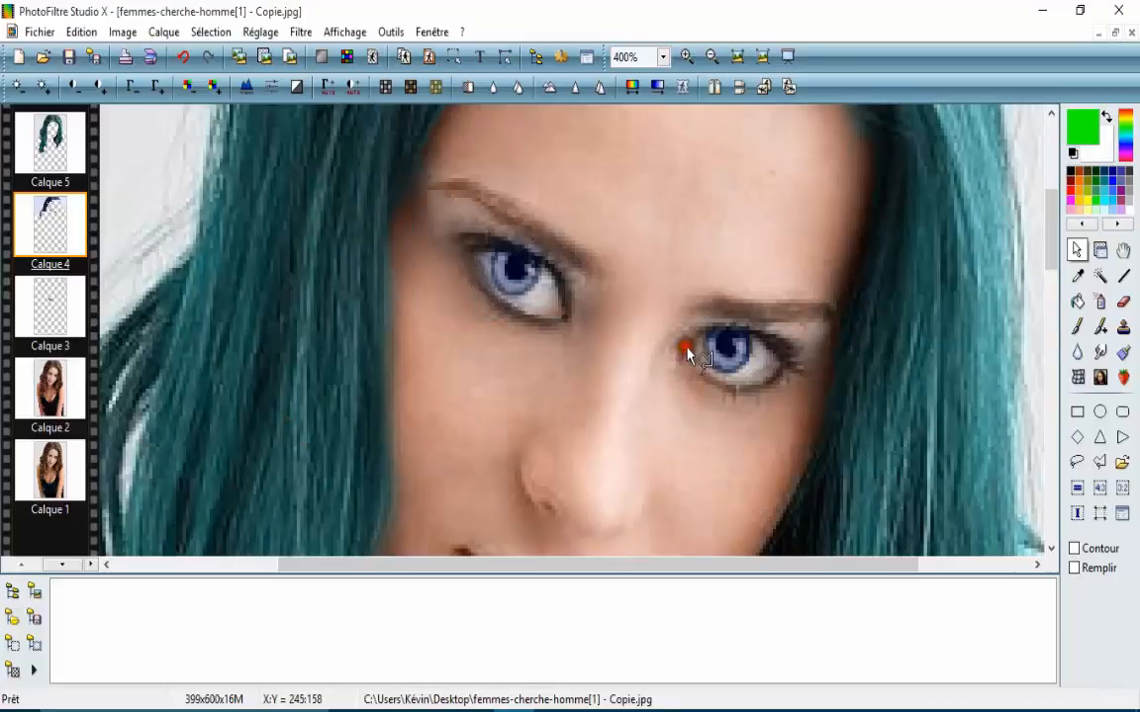
- Trace a polygonal lasso selection around the eye at image right on Calque 4, about 29 by 14 pixels
mouse_move(686, 333)
mouse_down()
mouse_move(687, 343)
mouse_move(708, 331)
mouse_move(760, 341)
mouse_up()
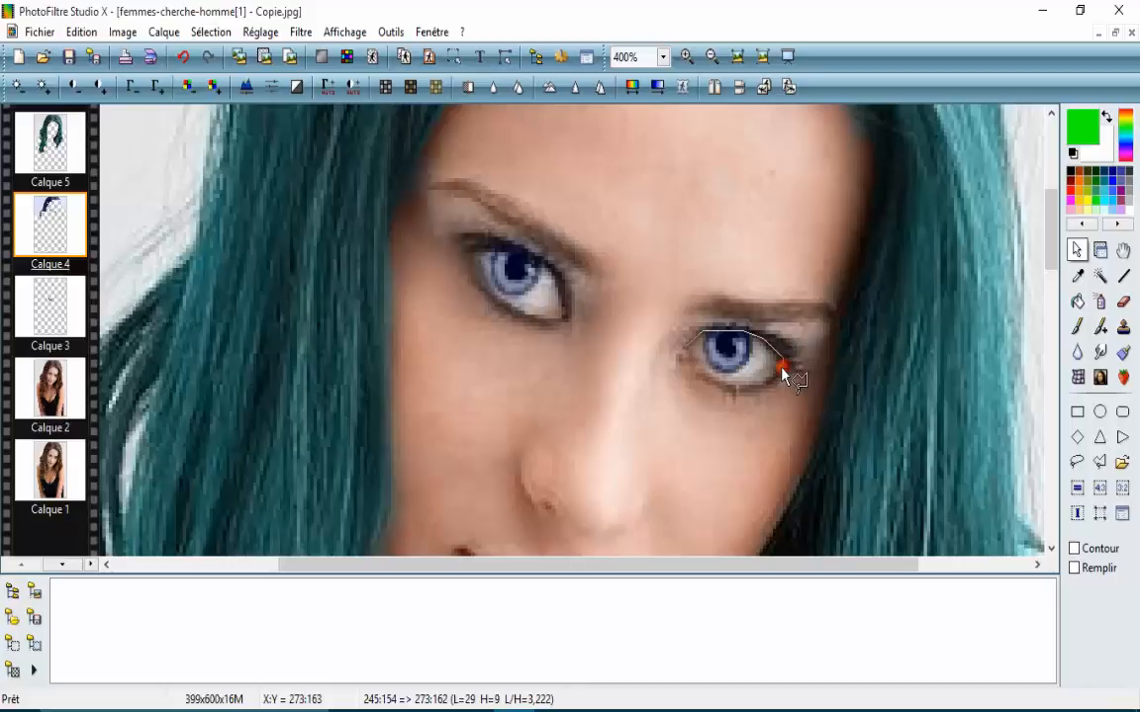
click(690, 364)
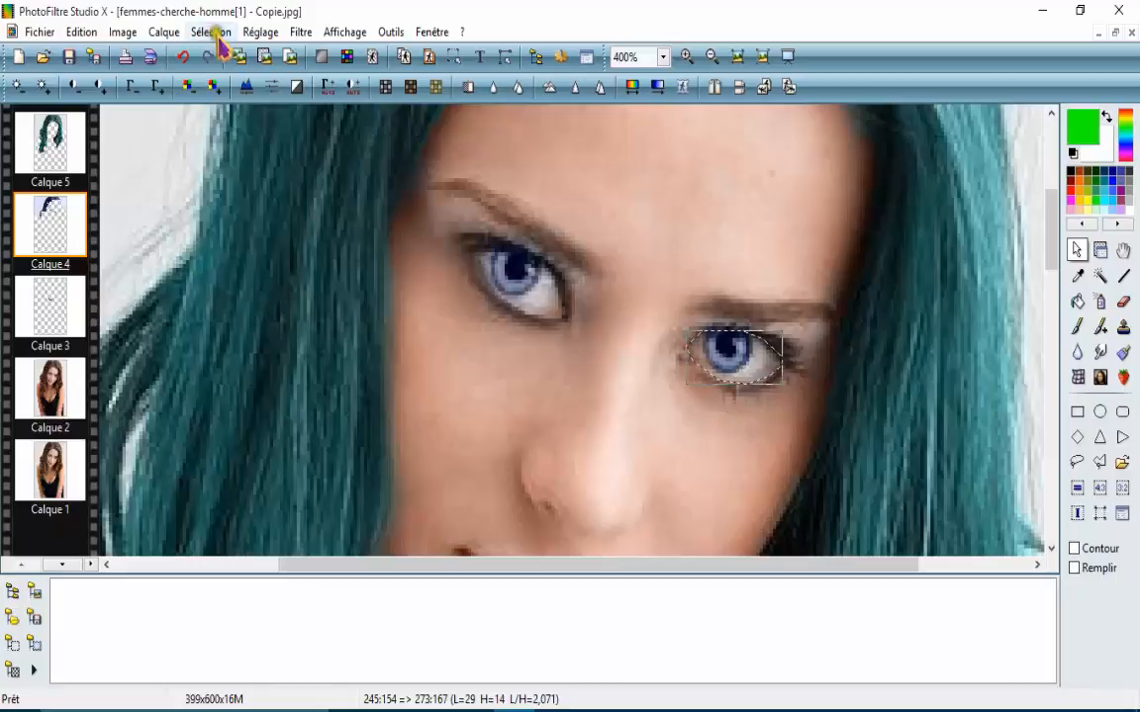
- Apply an Ombre portée to the selected eye at image right on Calque 4
click(299, 33)
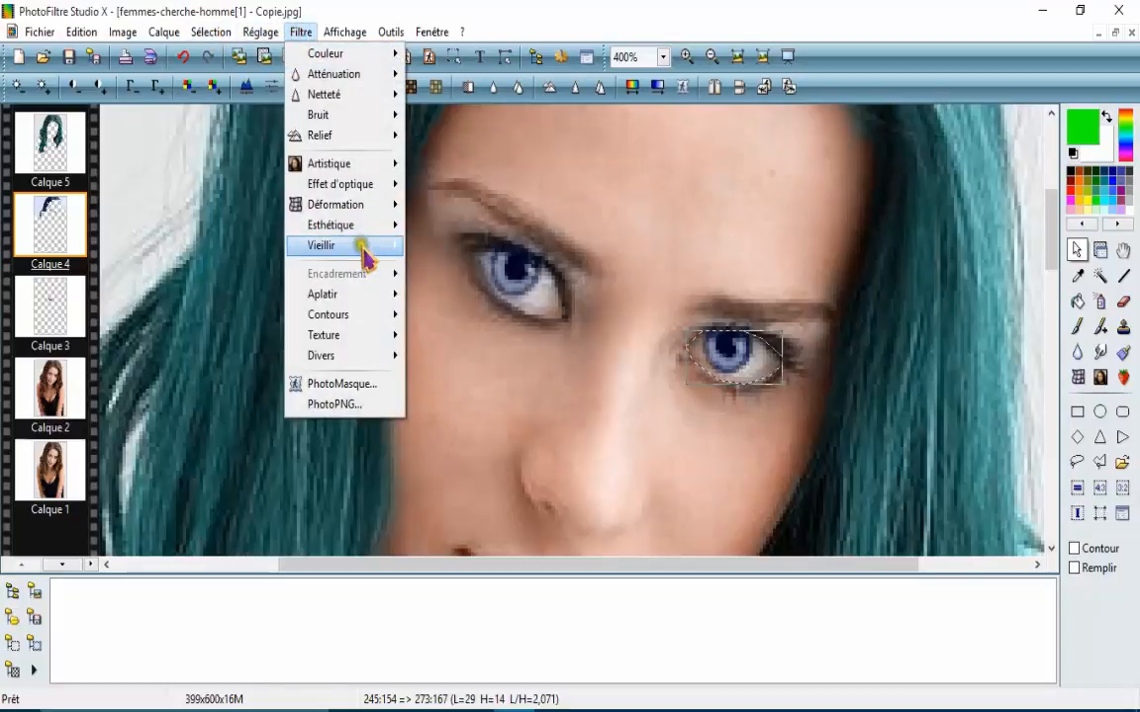
mouse_move(363, 227)
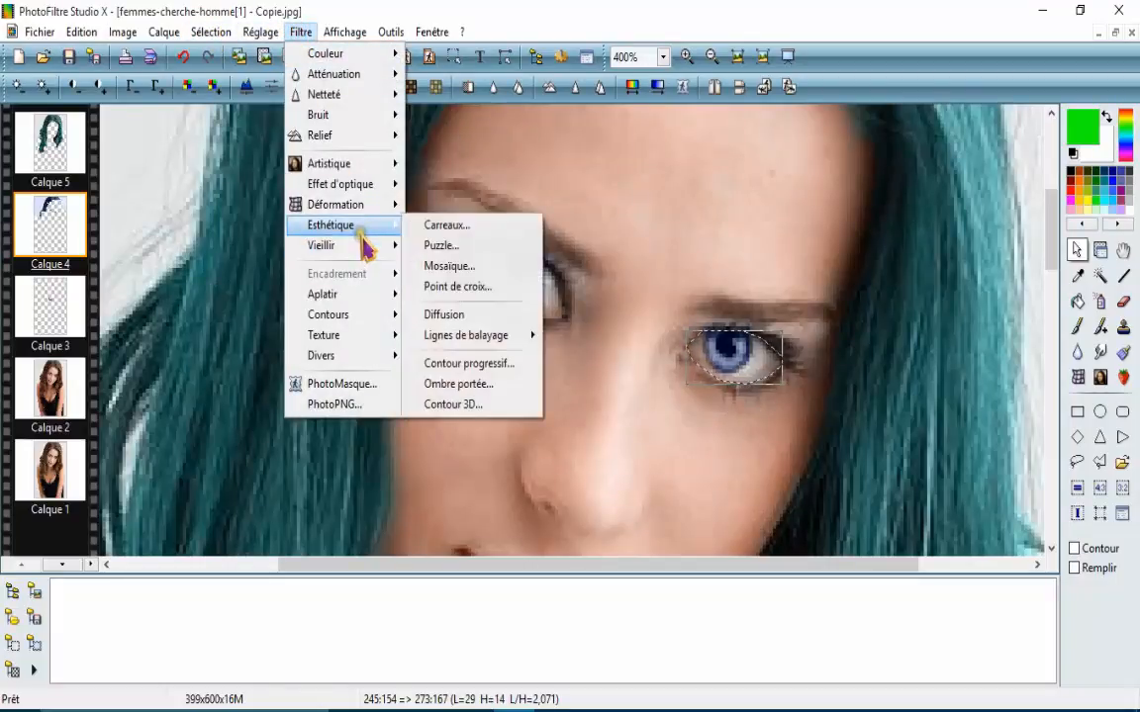
click(455, 386)
click(311, 421)
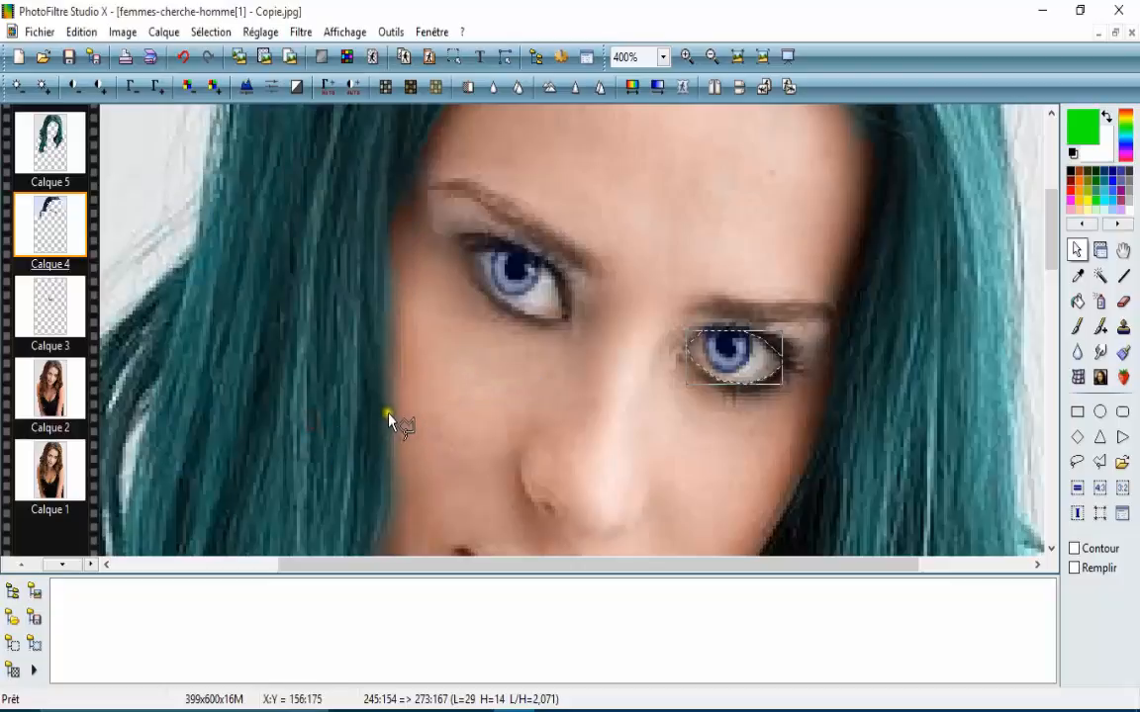
scroll(349, 371, down, 3)
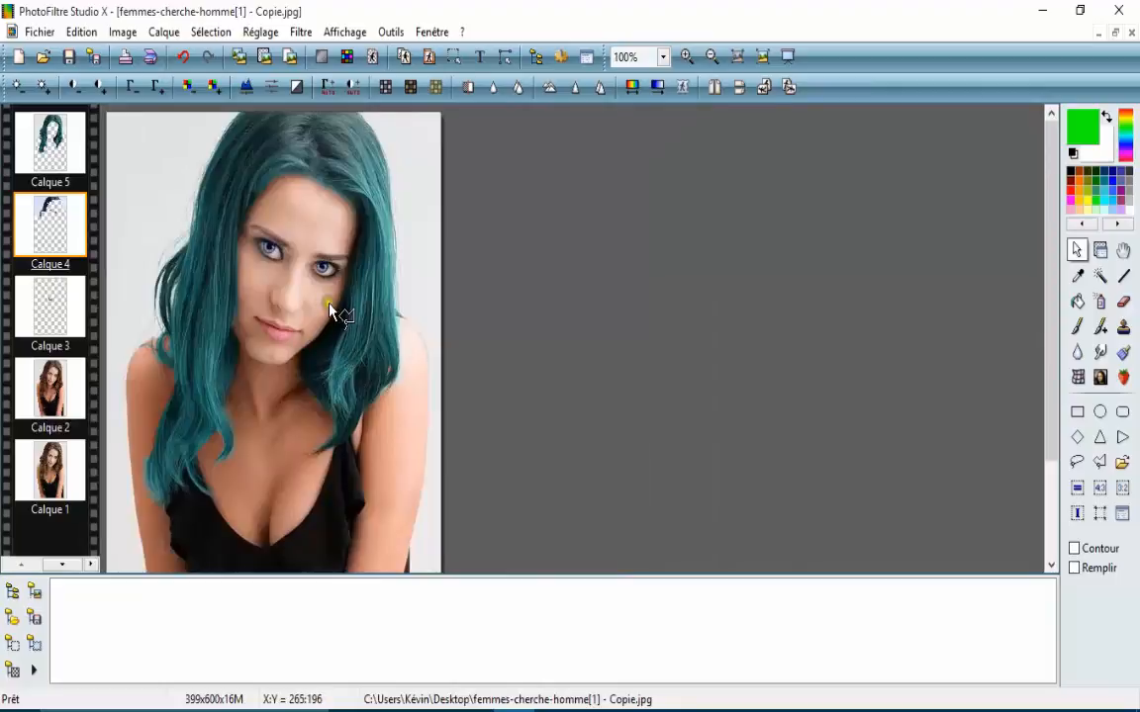
scroll(330, 310, up, 1)
scroll(442, 281, up, 1)
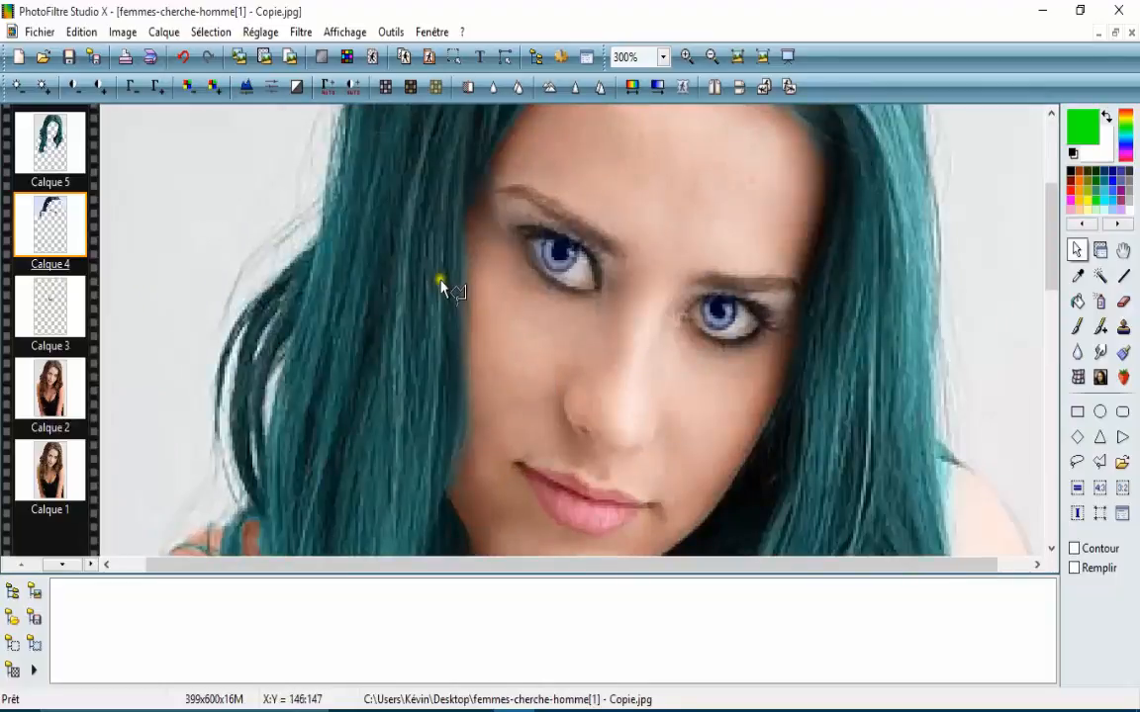
mouse_move(546, 339)
mouse_down()
mouse_move(545, 396)
mouse_move(504, 414)
mouse_move(480, 392)
mouse_move(491, 317)
mouse_up()
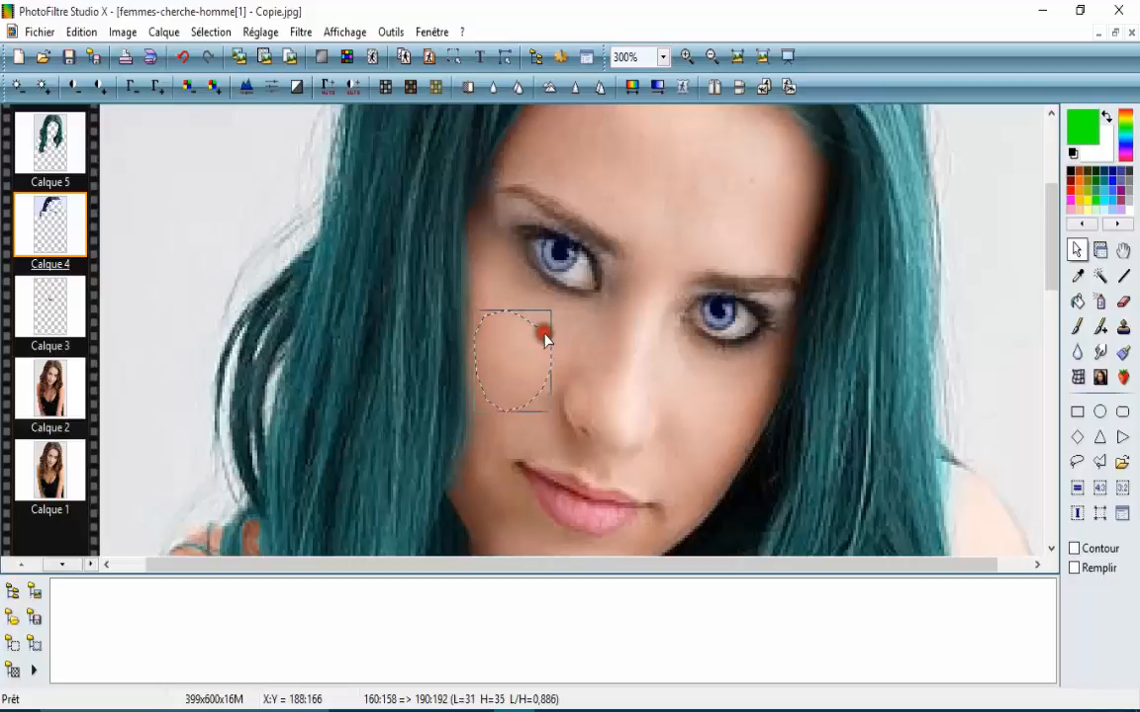
click(262, 35)
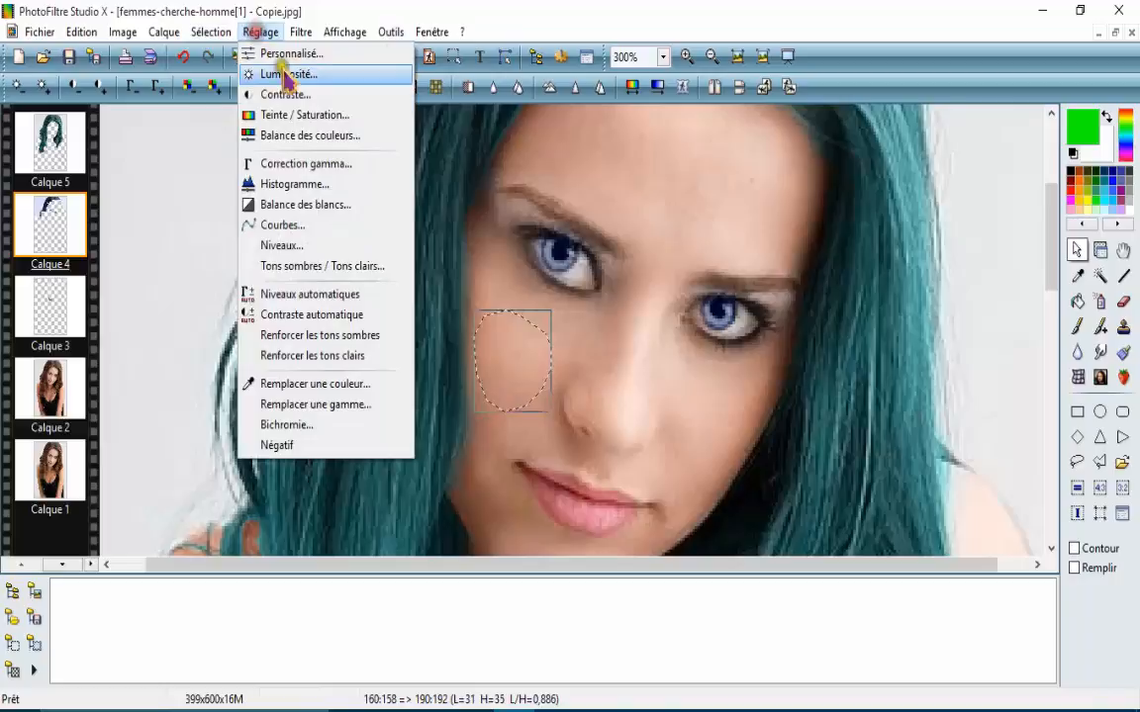
click(302, 115)
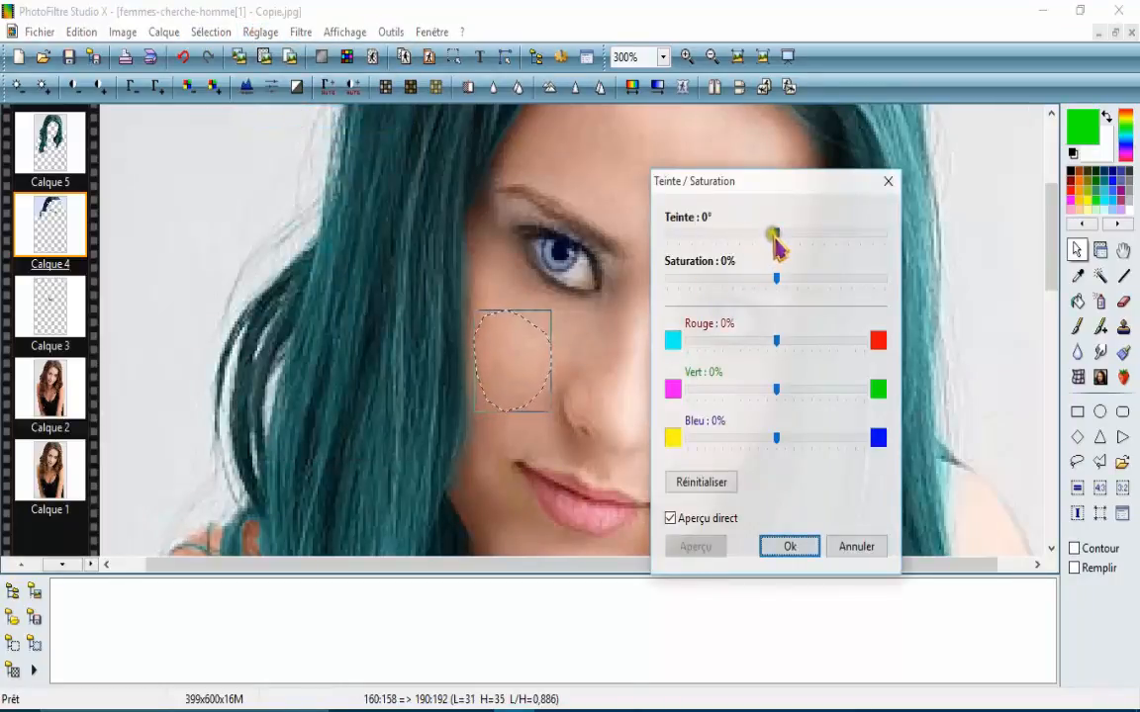
drag(779, 234, 765, 234)
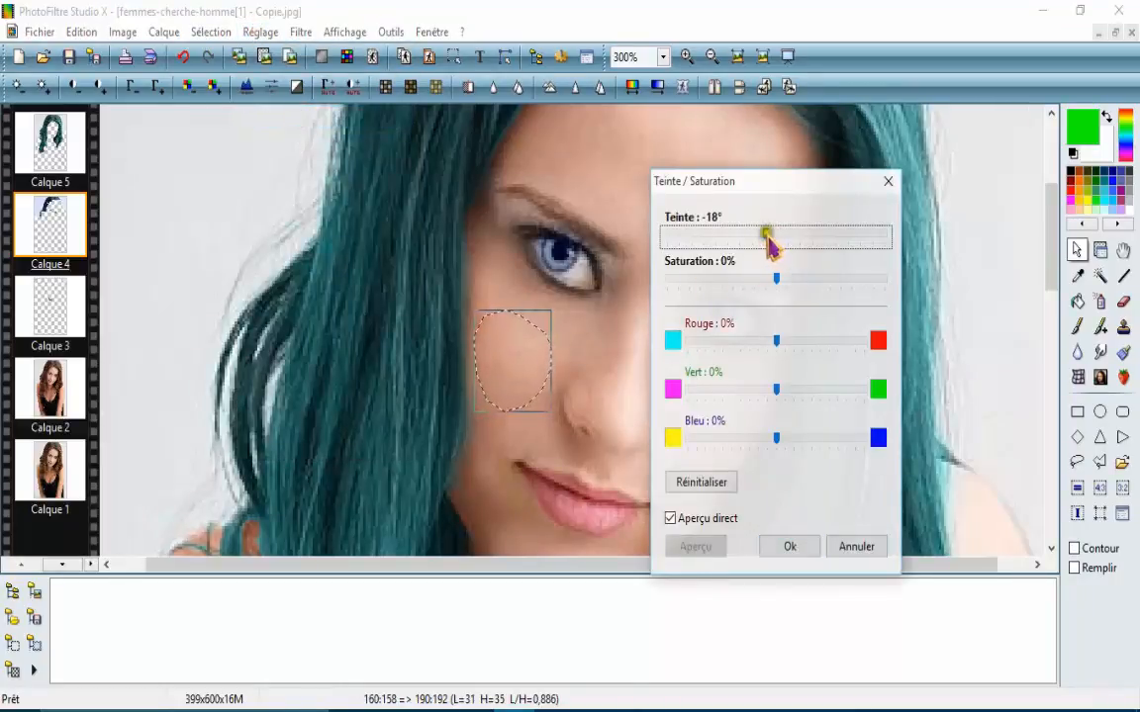
key(Right)
key(Right)
key(Right)
key(Right)
key(Right)
key(Right)
key(Right)
key(Right)
key(Right)
key(Right)
key(Right)
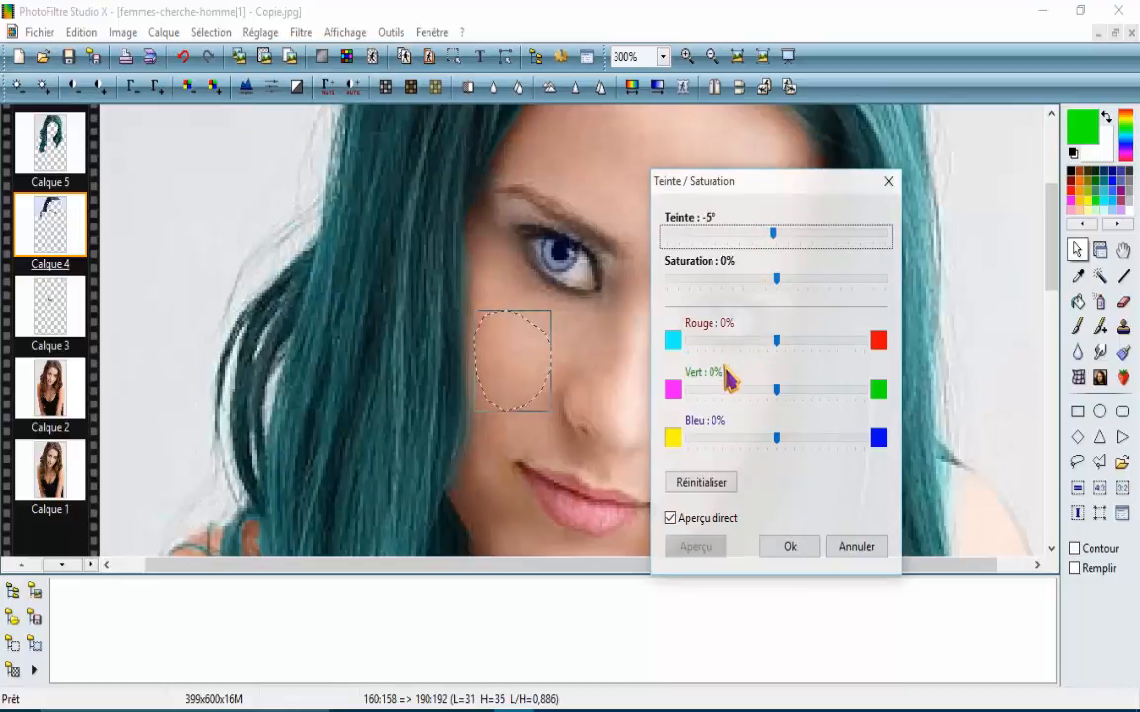
key(Right)
key(Right)
key(Right)
key(Right)
key(Right)
key(Right)
key(Right)
key(Right)
key(Right)
key(Right)
key(Right)
key(Right)
key(Right)
key(Right)
key(Right)
key(Right)
key(Right)
key(Right)
key(Right)
key(Right)
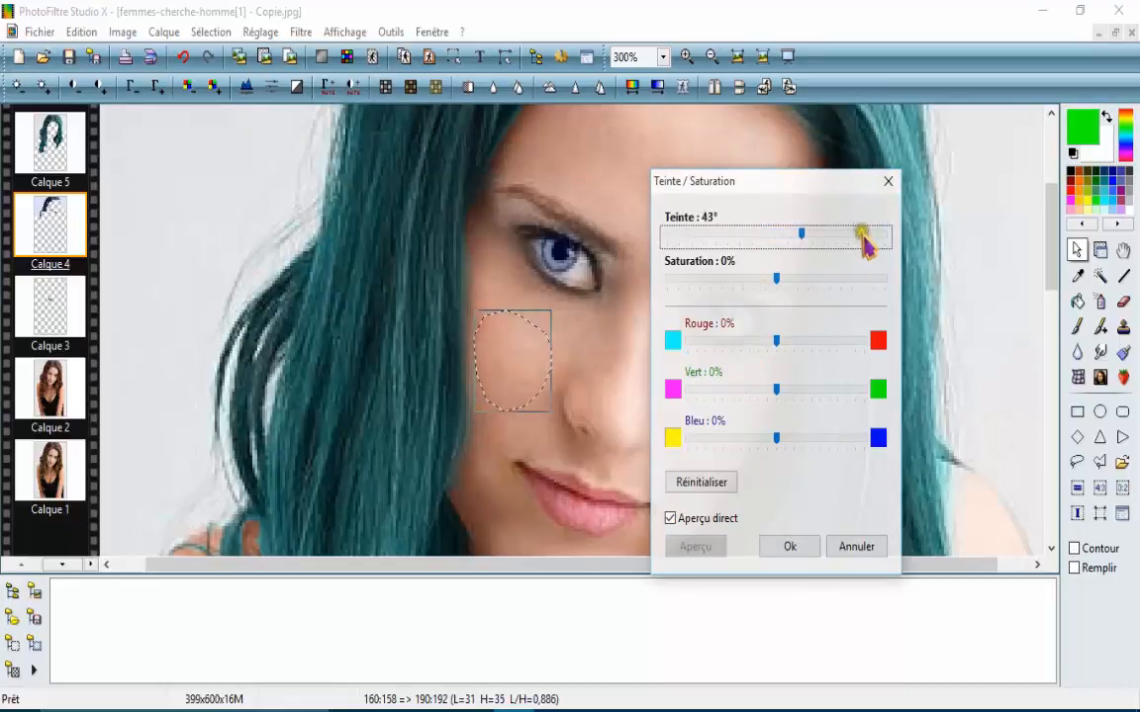
key(Right)
key(Right)
key(Right)
key(Right)
key(Right)
key(Right)
key(Right)
key(Right)
key(Right)
key(Right)
key(Right)
key(Right)
drag(860, 238, 879, 237)
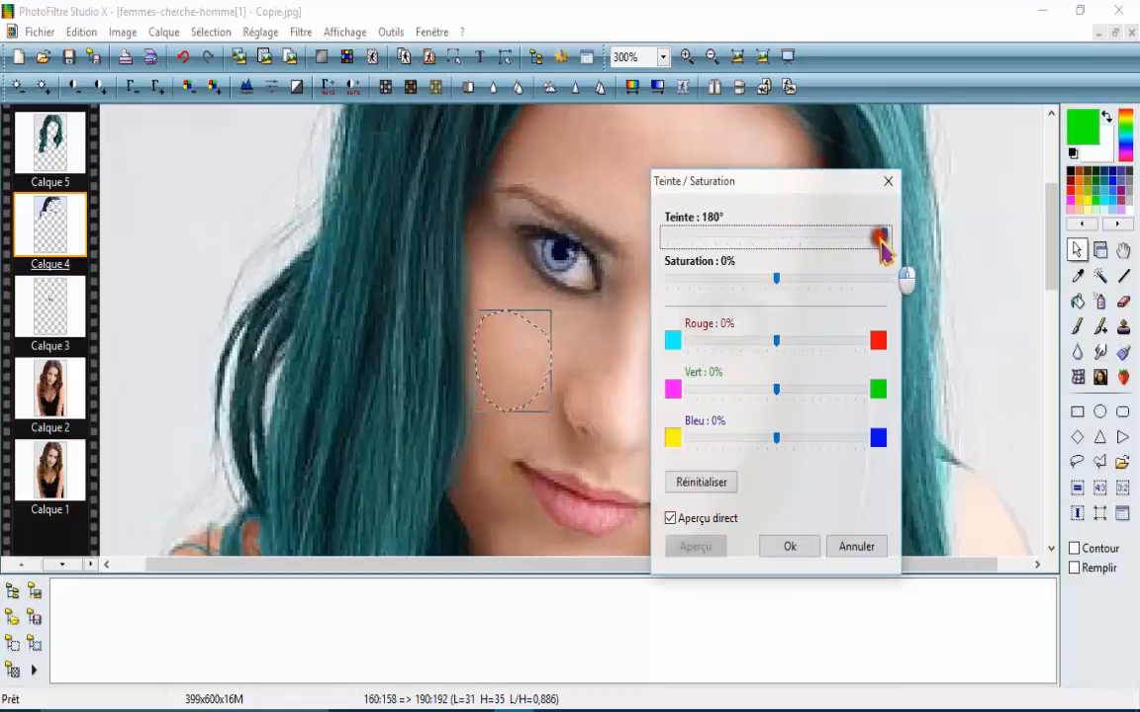
mouse_move(780, 348)
mouse_down()
mouse_move(780, 338)
mouse_move(789, 349)
mouse_up()
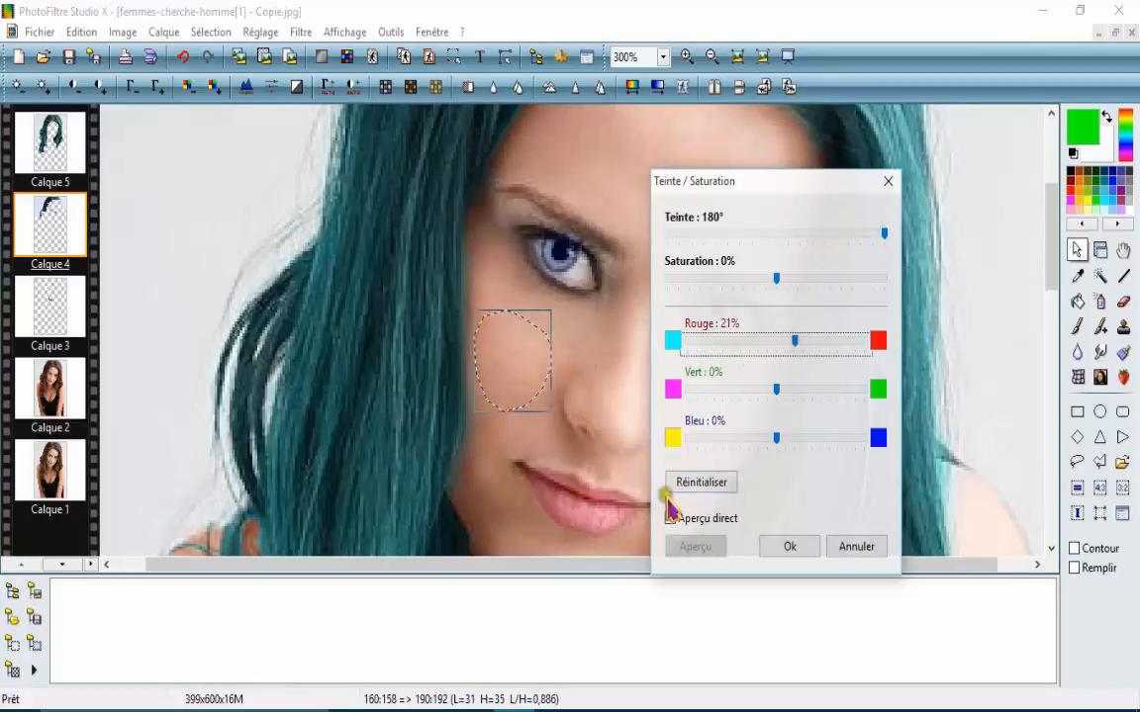
click(673, 517)
click(773, 237)
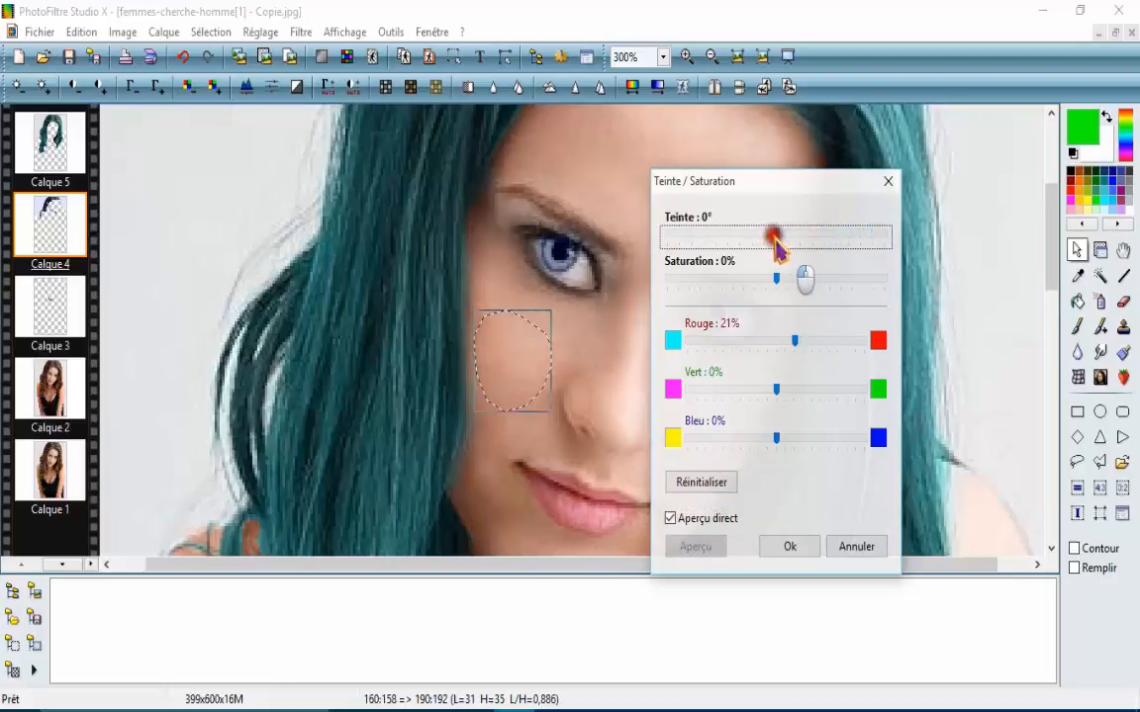
mouse_move(794, 340)
mouse_down()
mouse_move(817, 345)
mouse_move(801, 344)
mouse_up()
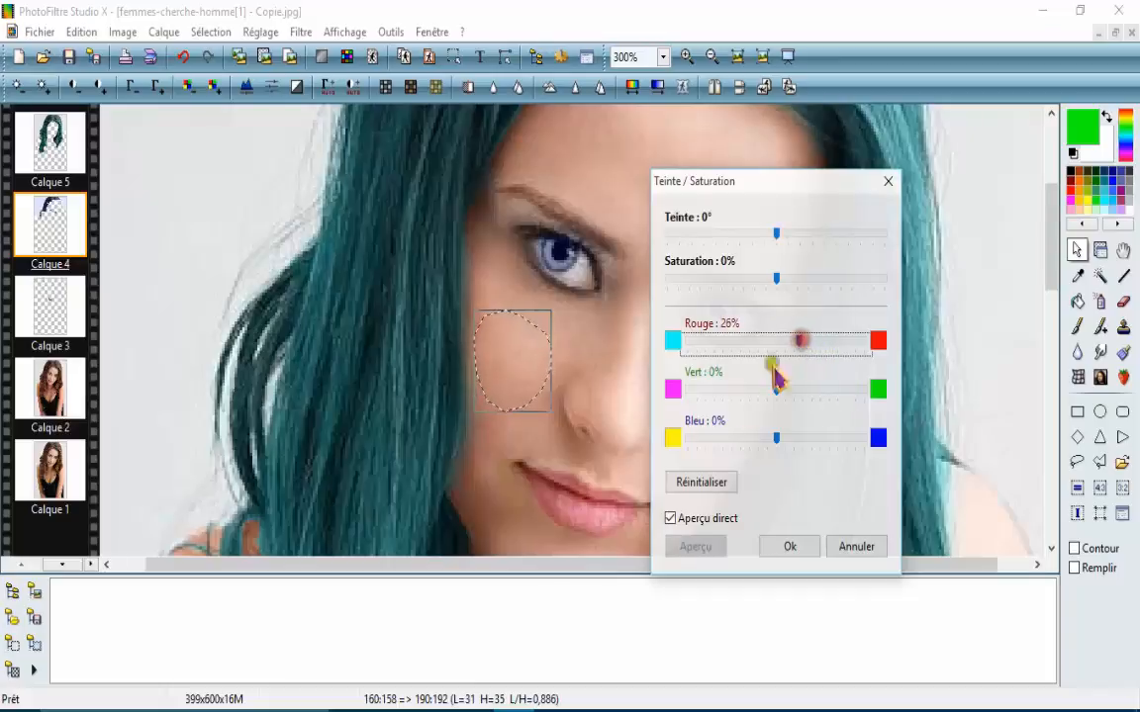
click(672, 519)
click(671, 519)
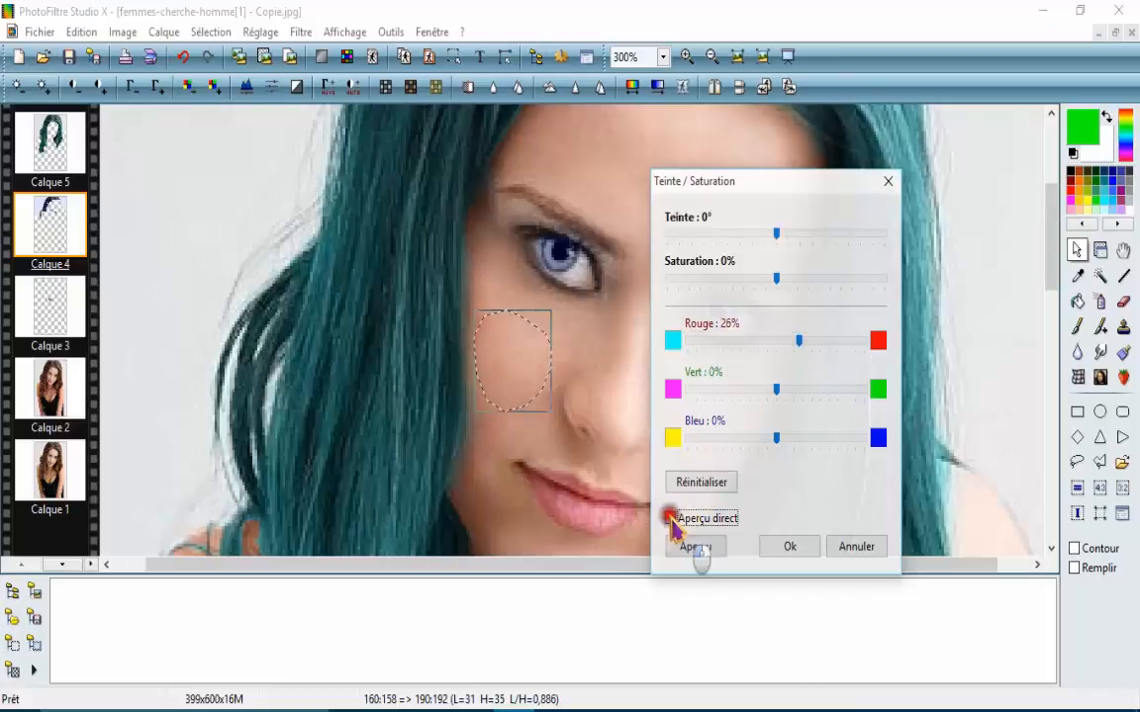
mouse_move(777, 236)
mouse_down()
mouse_move(763, 235)
mouse_move(780, 235)
mouse_up()
mouse_move(776, 279)
mouse_down()
mouse_move(745, 281)
mouse_move(771, 281)
mouse_up()
click(887, 182)
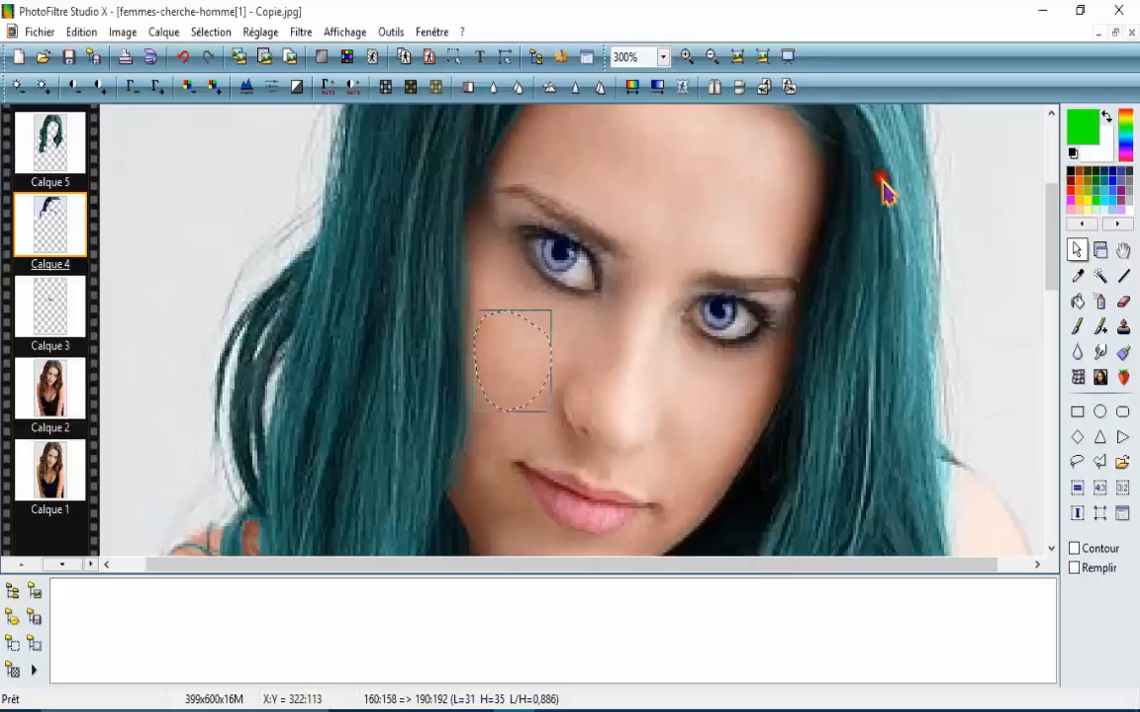
- Examine the recoloured portrait both as a whole and close up on the face
scroll(703, 250, down, 3)
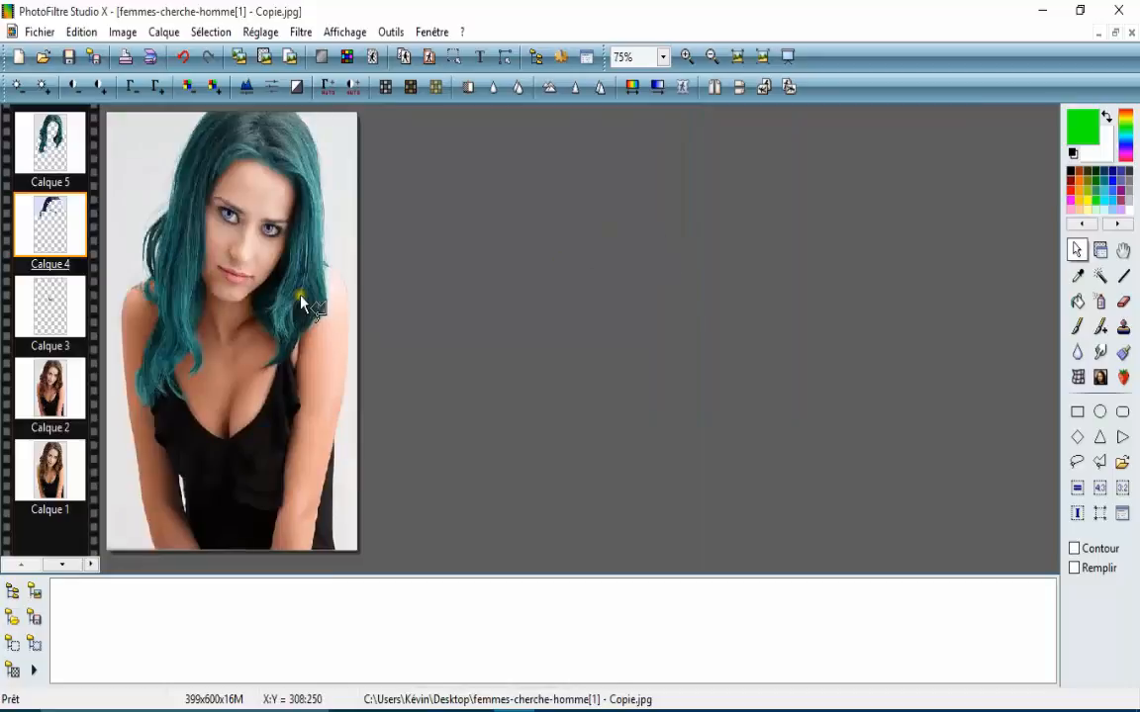
scroll(297, 307, down, 1)
scroll(277, 301, up, 2)
scroll(287, 308, down, 2)
scroll(266, 300, up, 4)
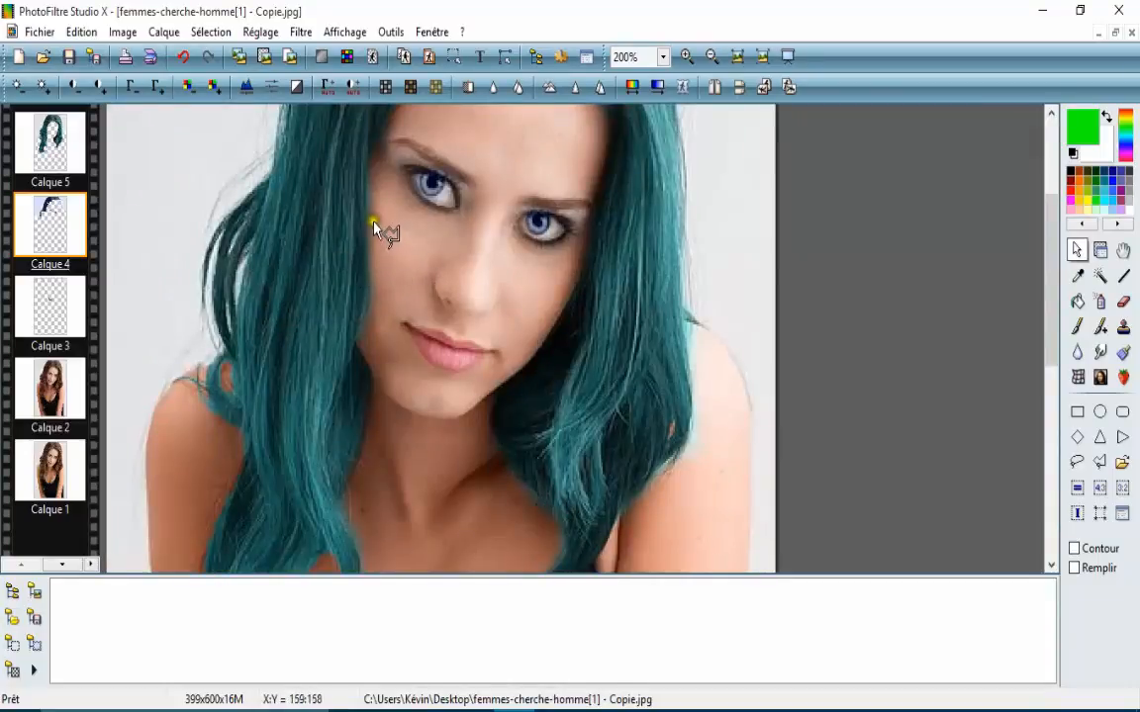
scroll(392, 277, down, 3)
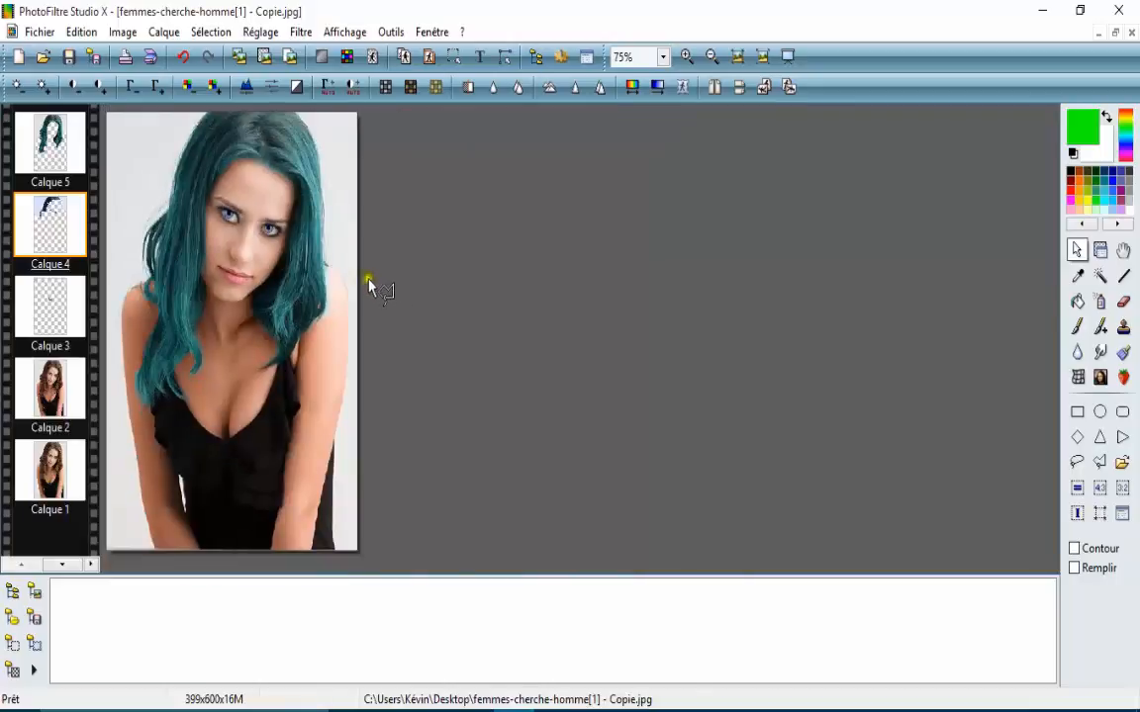
scroll(342, 322, down, 1)
scroll(297, 327, up, 4)
scroll(272, 327, down, 3)
scroll(267, 324, up, 1)
scroll(242, 286, down, 1)
scroll(178, 242, down, 1)
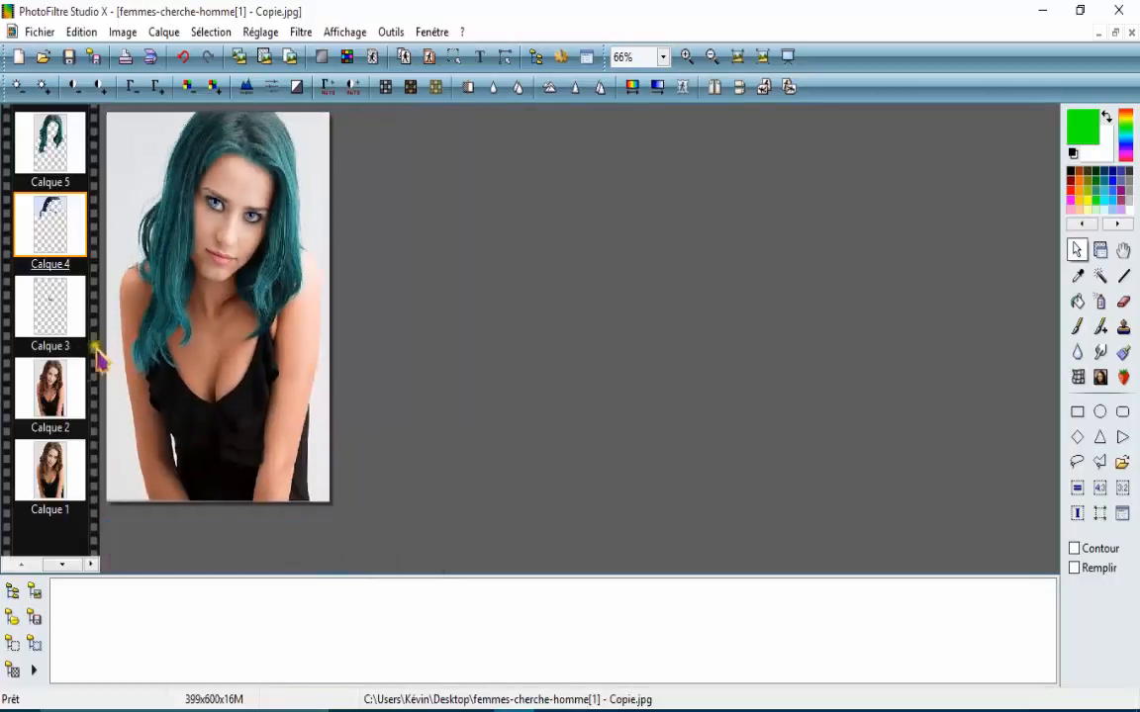
- Tint Calque 2 blue at 235° with Variation de teinte using Méthode 2 / Teinte
click(52, 390)
click(561, 58)
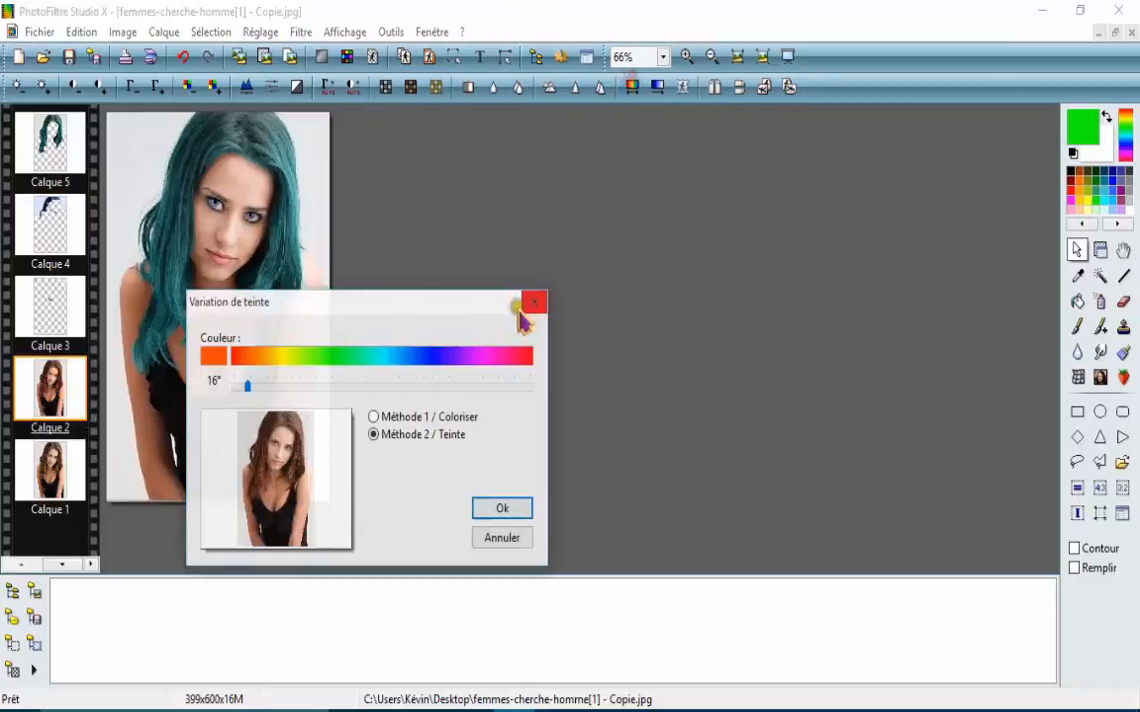
drag(424, 352, 435, 349)
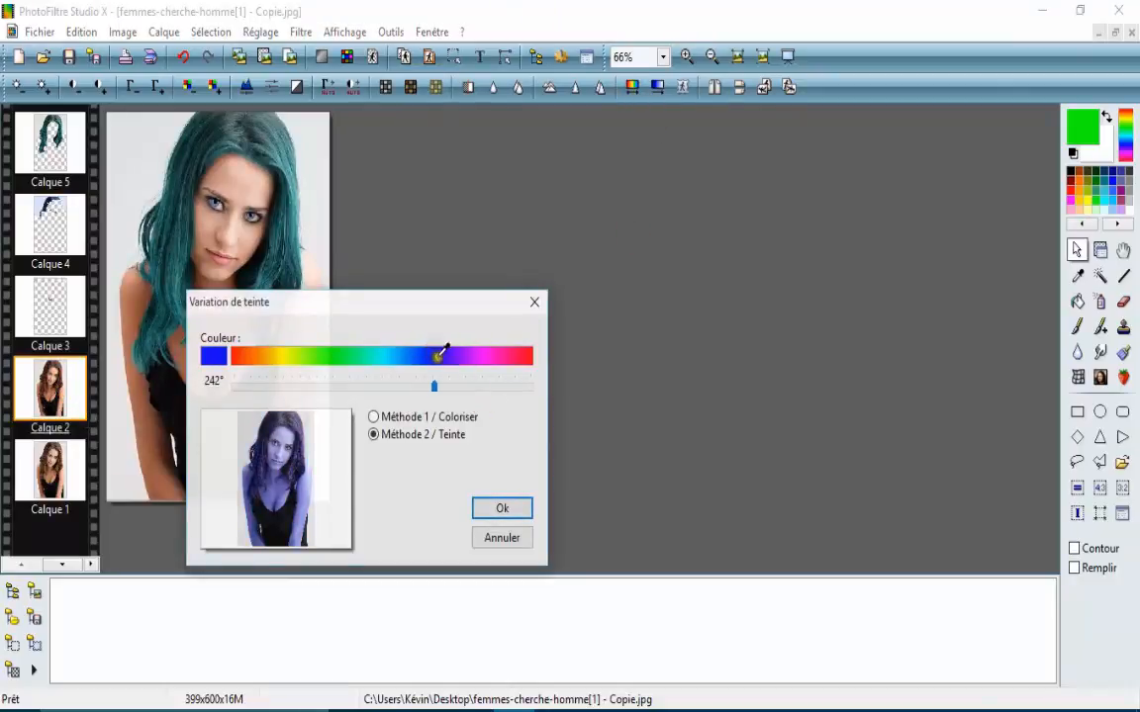
click(501, 508)
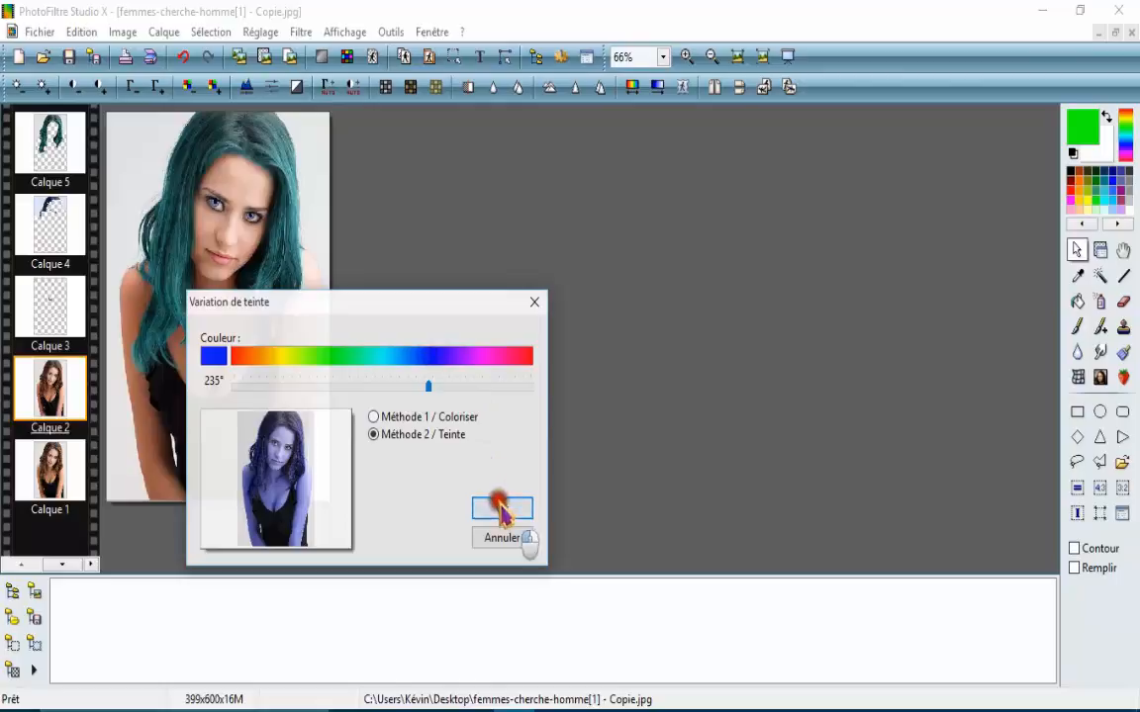
- Erase the leftover skin-coloured patch around the lips on Calque 3 with the Eraser at size 7
scroll(256, 285, up, 1)
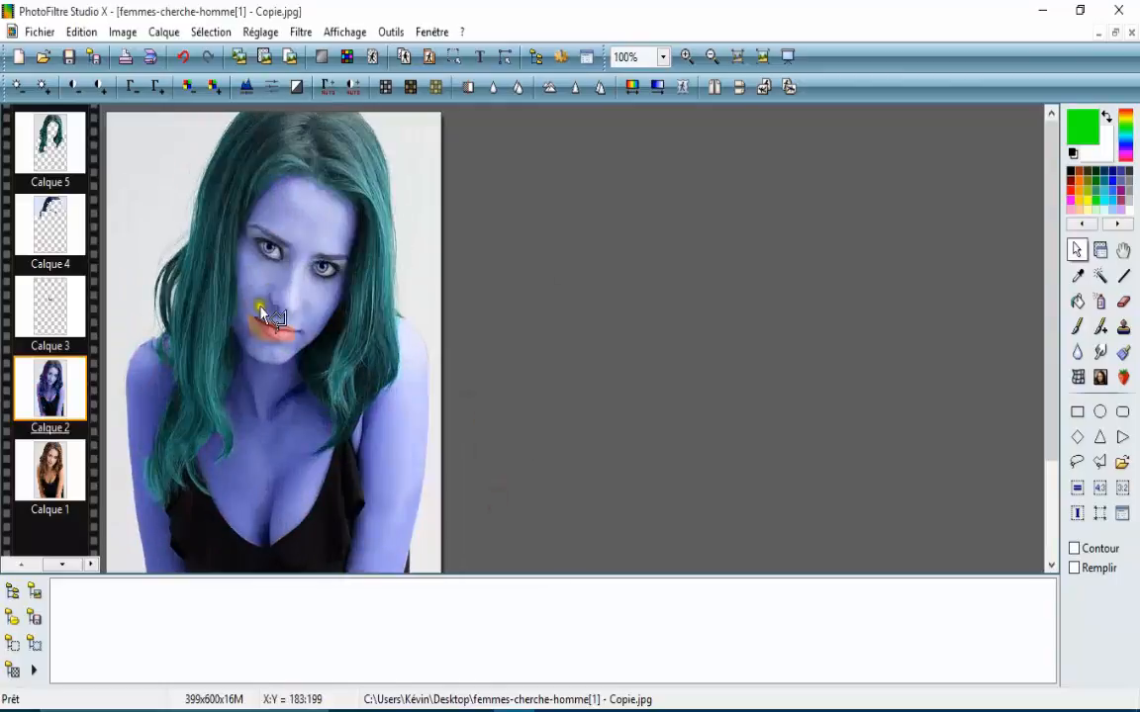
scroll(259, 309, up, 2)
click(50, 297)
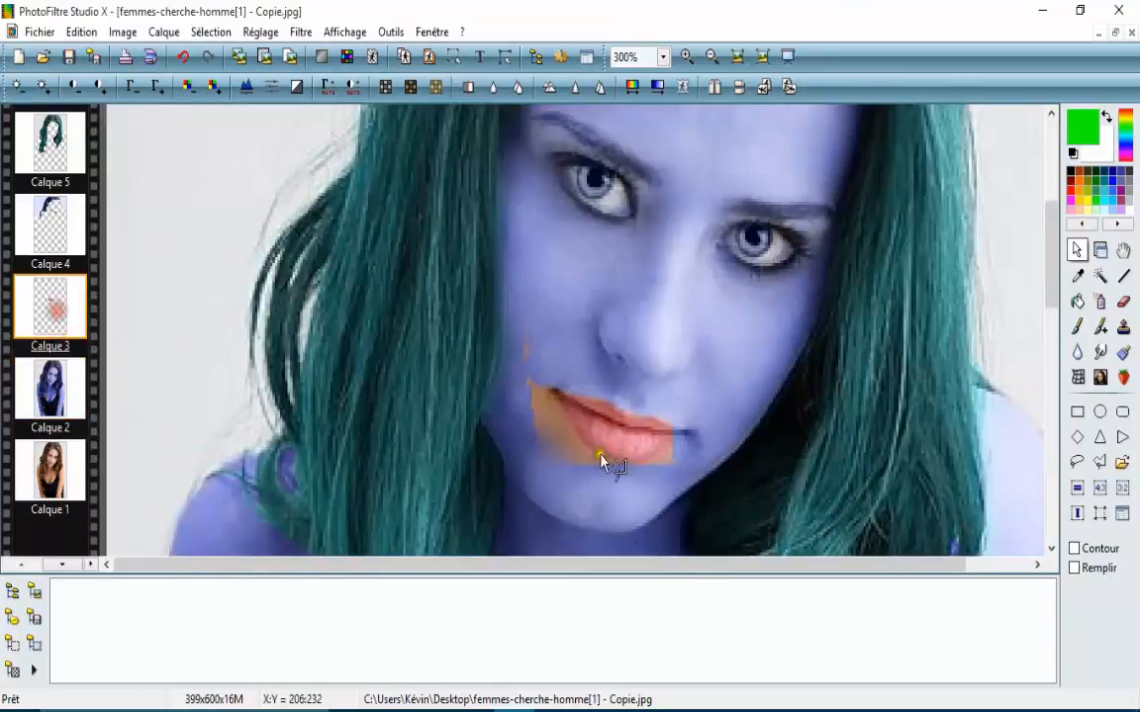
click(1123, 303)
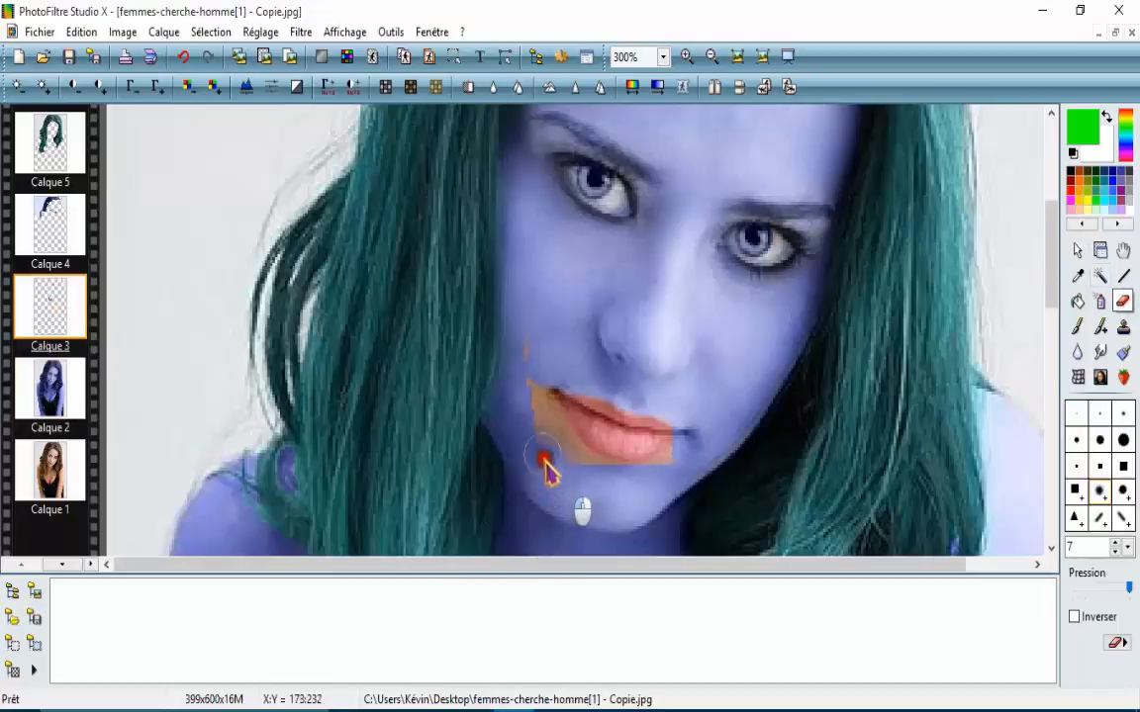
mouse_move(521, 348)
mouse_down()
mouse_move(538, 414)
mouse_move(583, 476)
mouse_move(613, 486)
mouse_move(686, 467)
mouse_up()
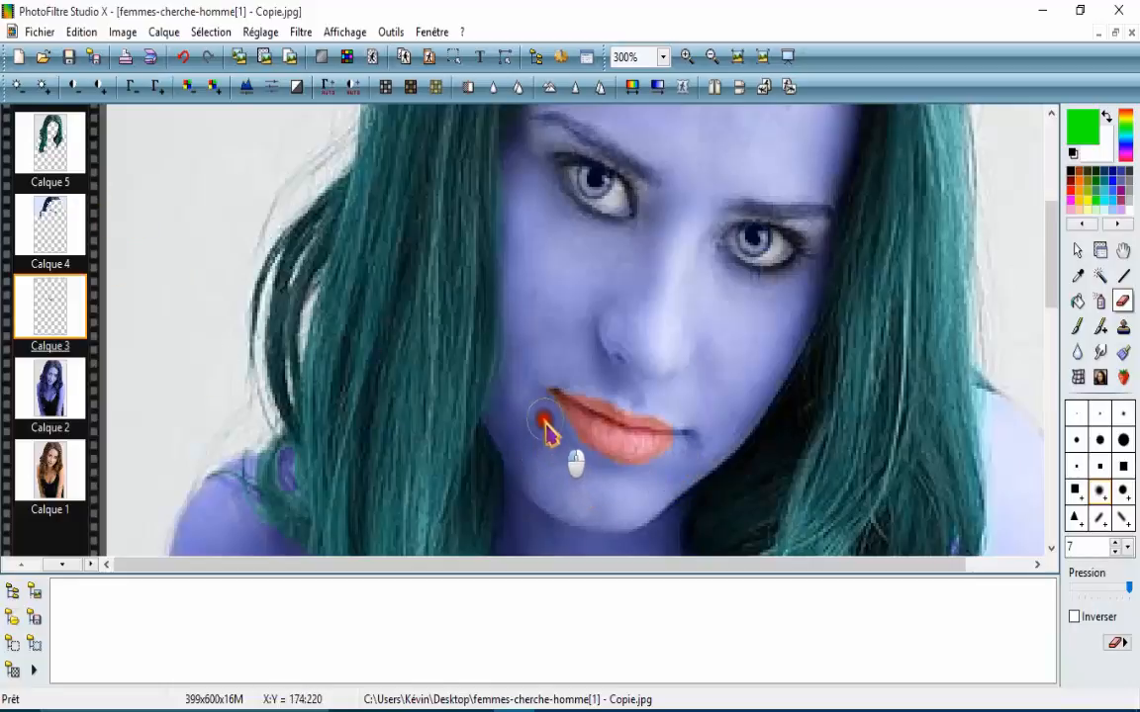
scroll(134, 405, down, 5)
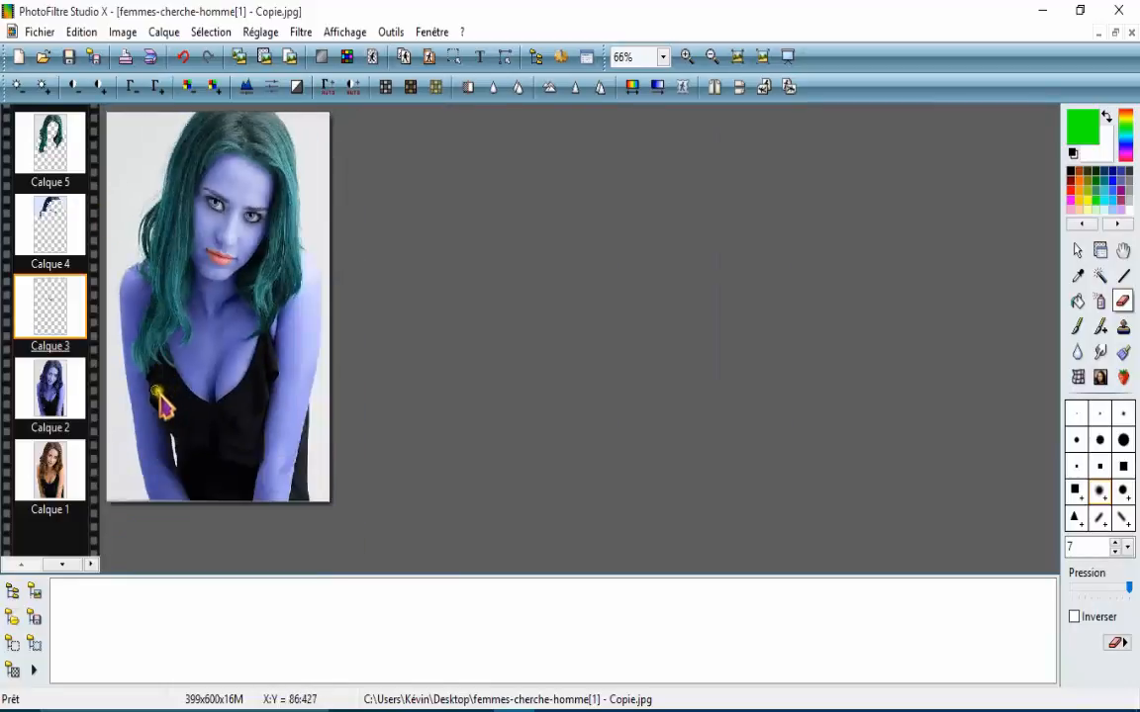
- Tint Calque 2 green at 116° with Variation de teinte using Méthode 2 / Teinte
click(52, 395)
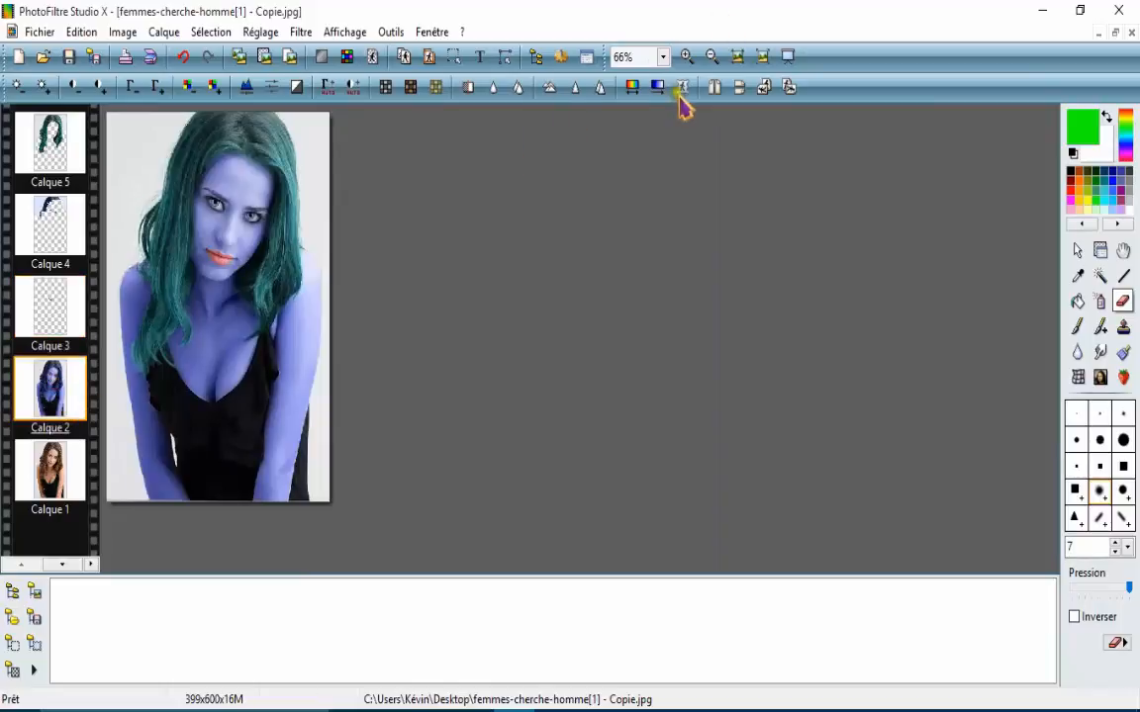
click(632, 87)
click(337, 352)
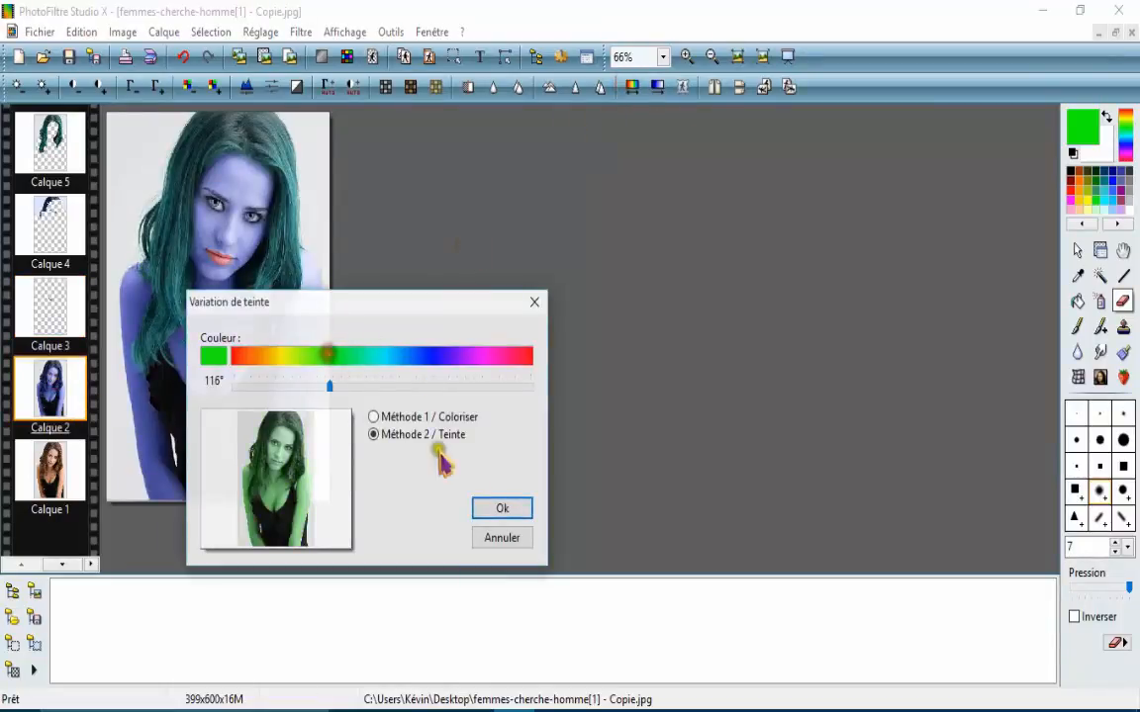
click(500, 507)
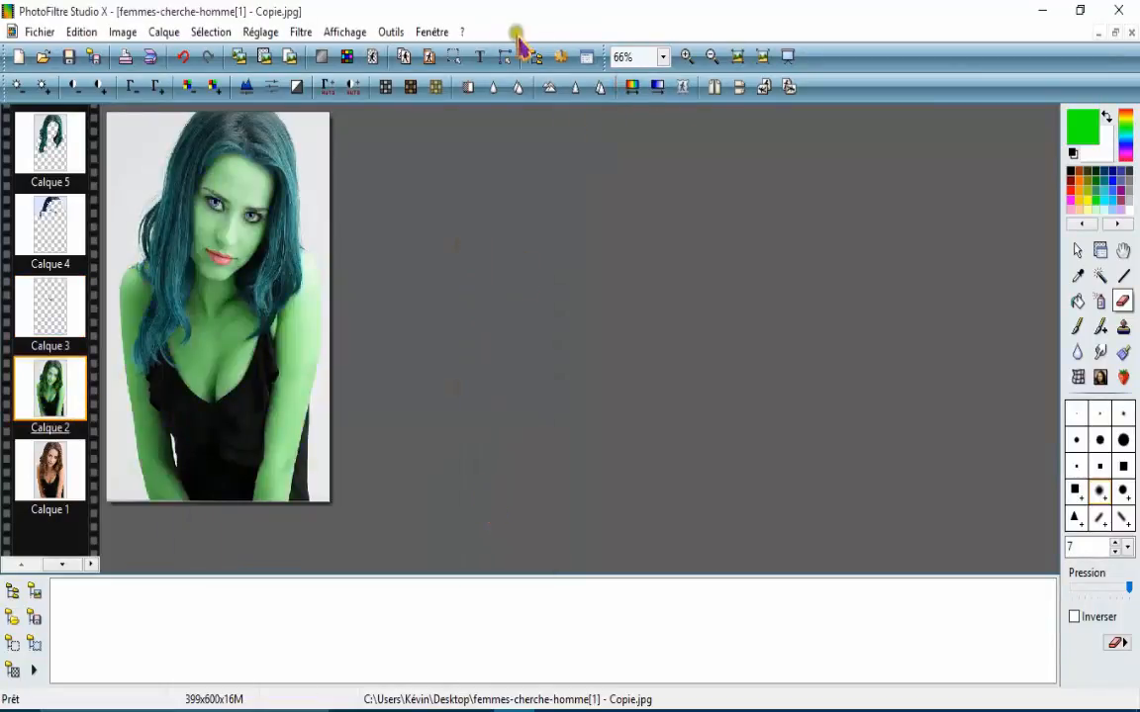
- Tint Calque 2 with a natural orange skin hue through Variation de teinte using Méthode 2 / Teinte, and check the portrait
click(628, 85)
click(240, 355)
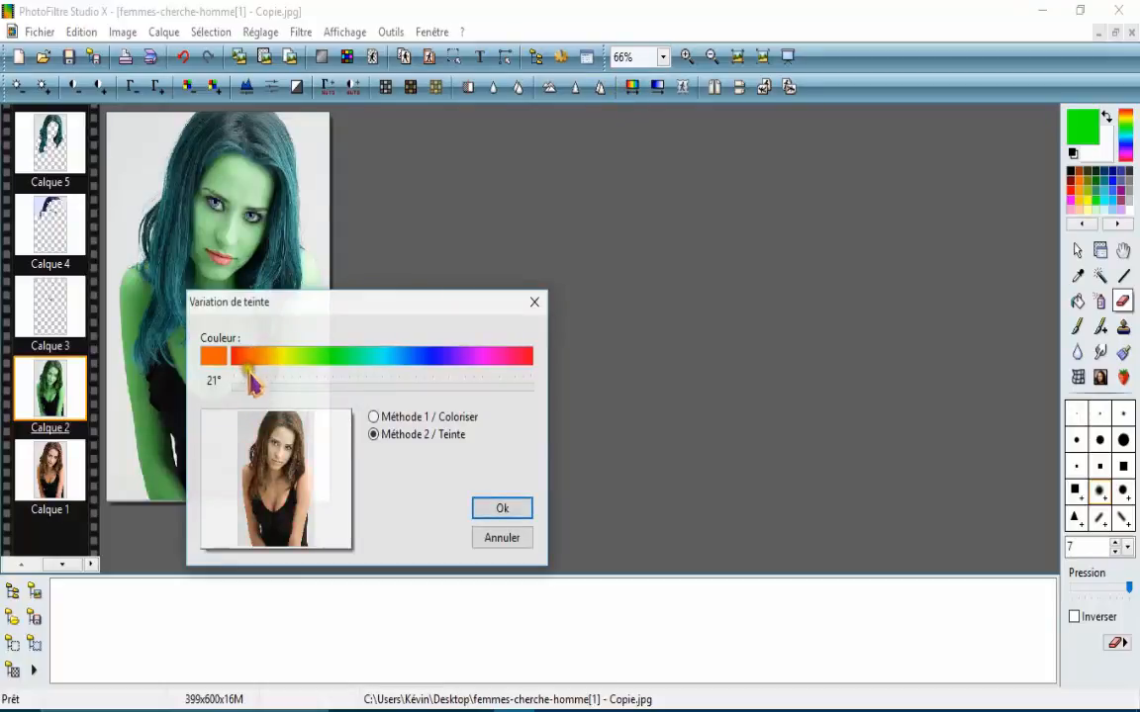
drag(249, 380, 252, 398)
click(502, 508)
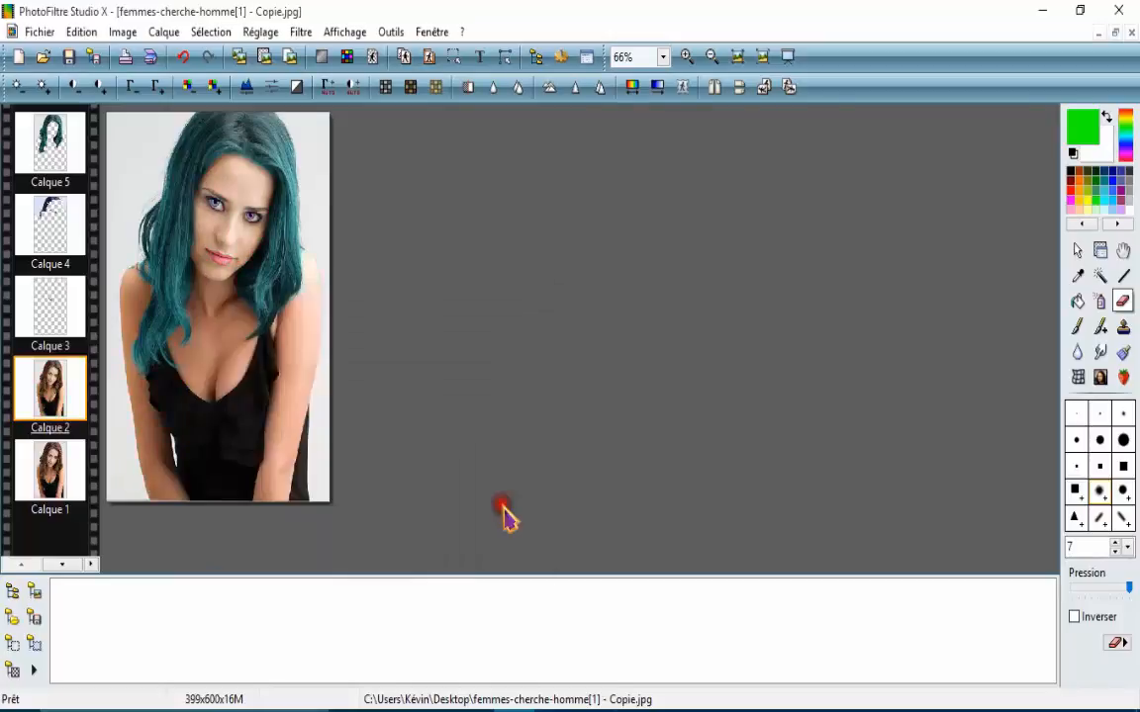
scroll(288, 339, down, 2)
scroll(289, 339, up, 3)
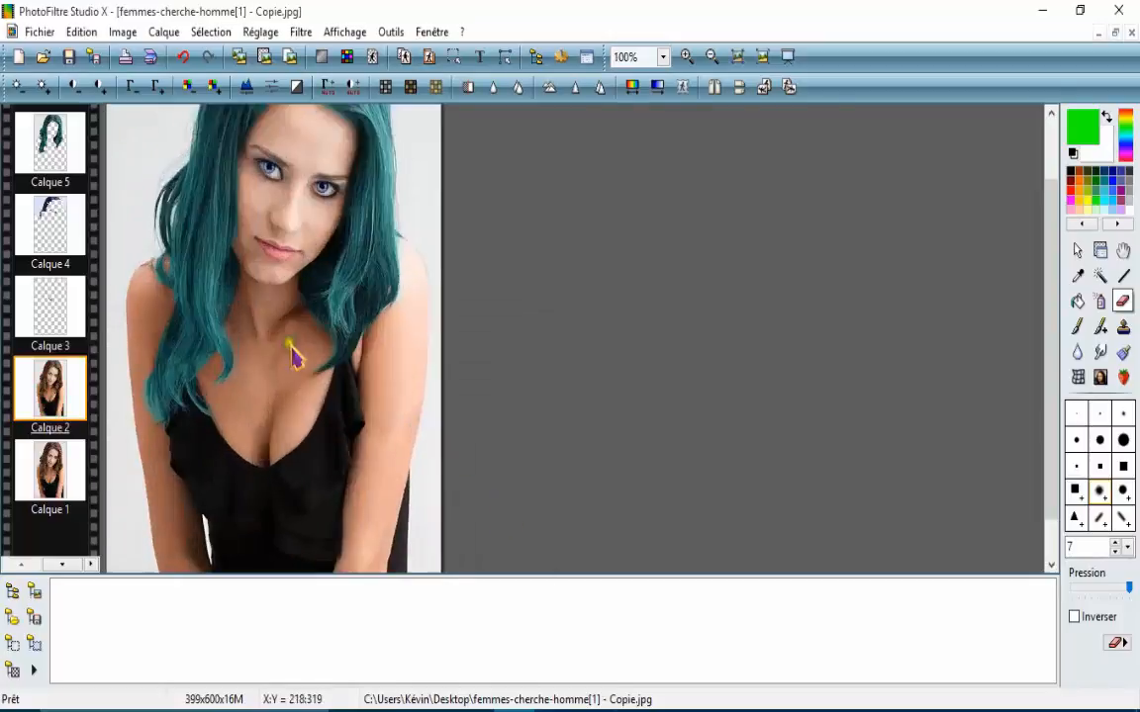
- Tint the eyes on Calque 4 green with Variation de teinte and examine them up close
scroll(344, 200, up, 2)
scroll(489, 346, down, 3)
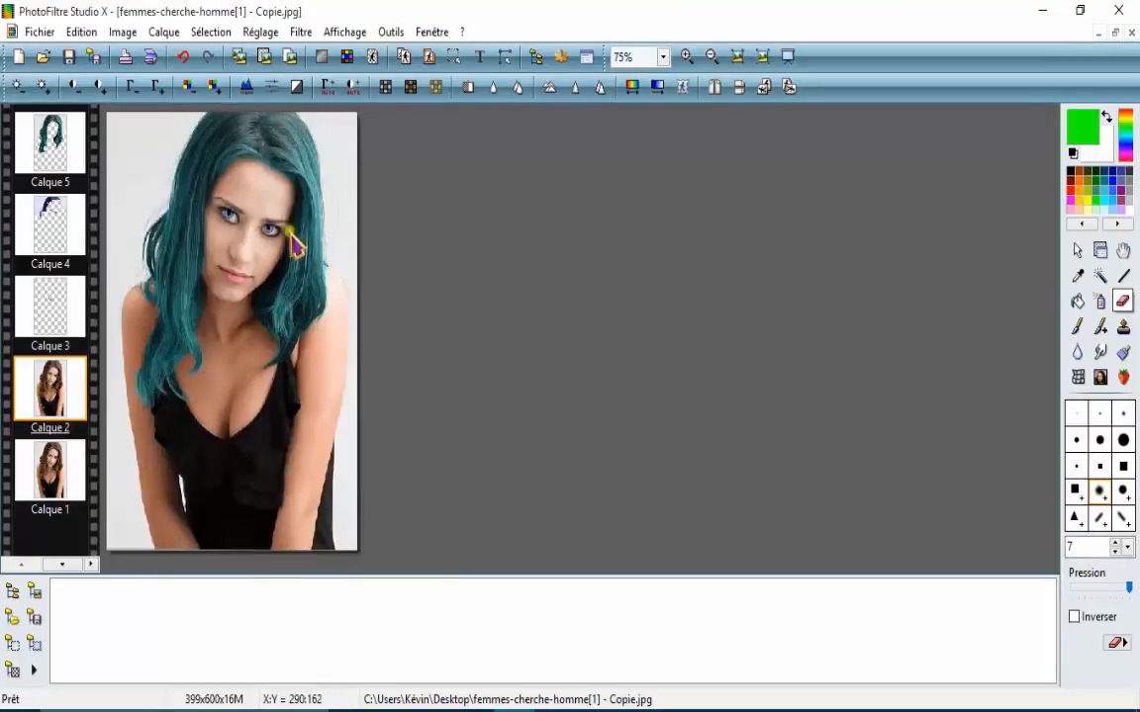
scroll(296, 245, up, 2)
click(61, 193)
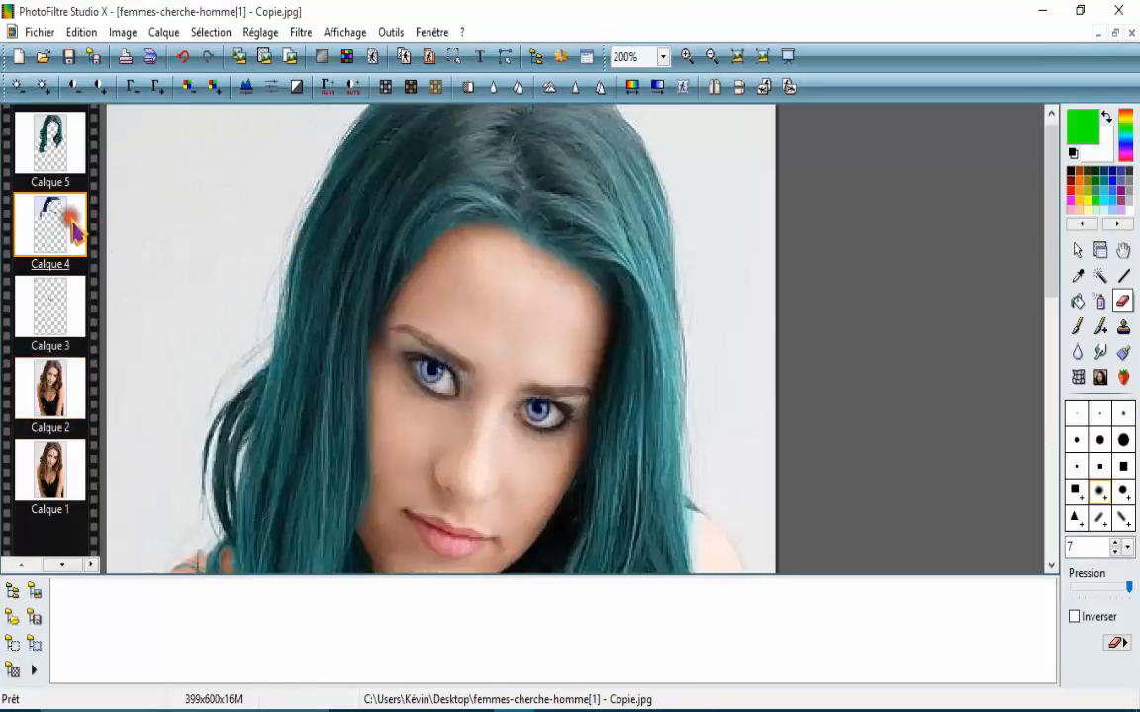
click(629, 89)
drag(315, 353, 330, 353)
click(499, 508)
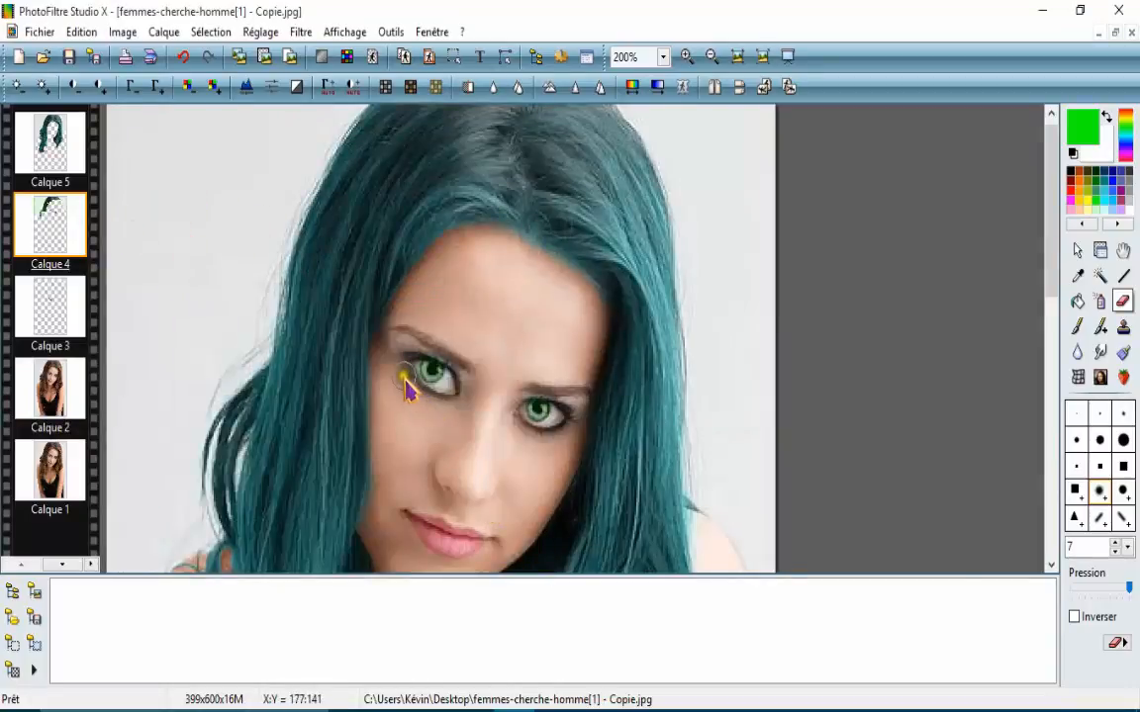
scroll(407, 389, up, 1)
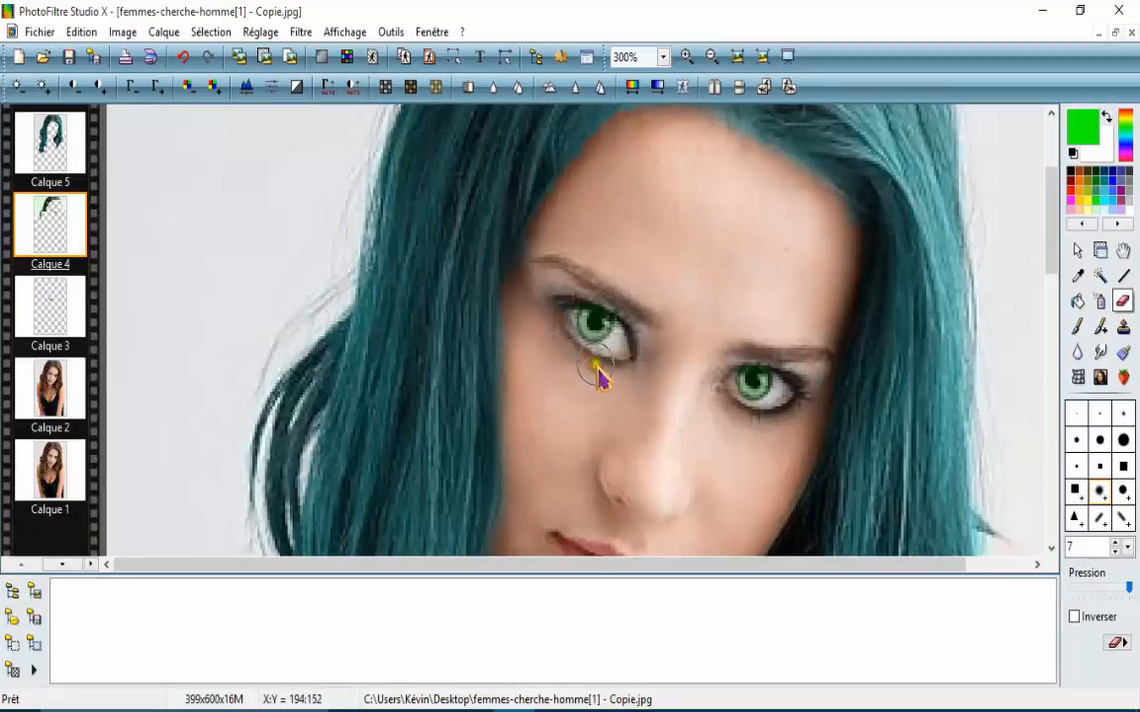
- Undo the last two edits on Calque 4 and check the recoloured eyes and face
click(181, 61)
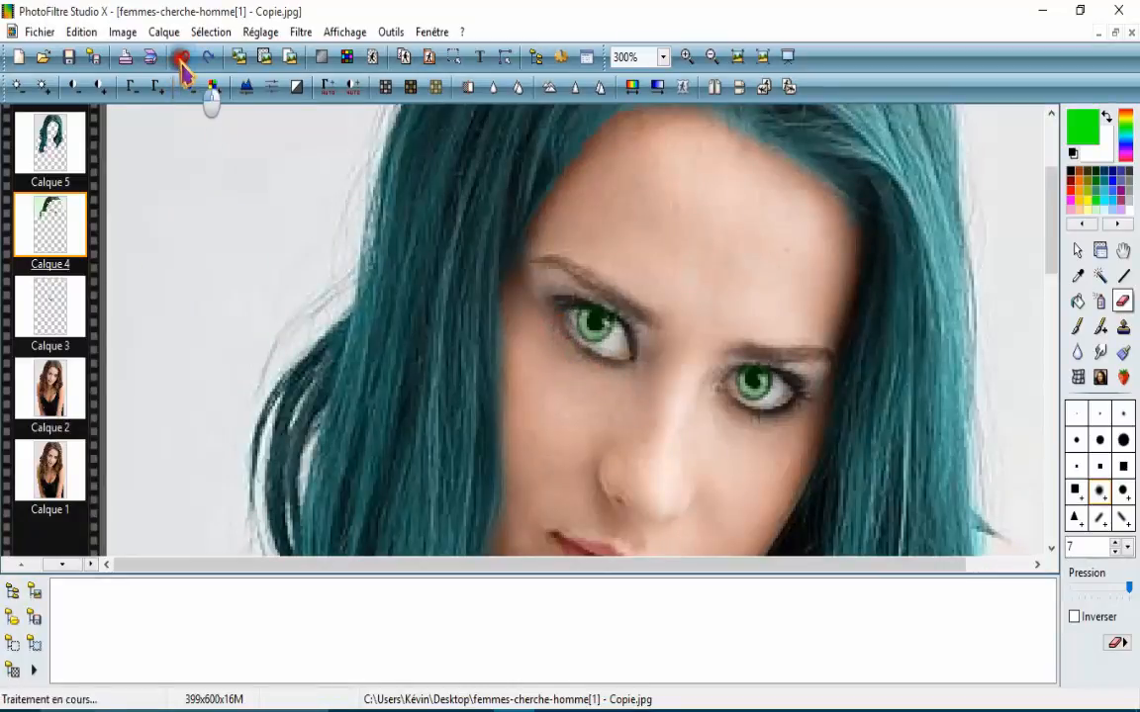
click(182, 63)
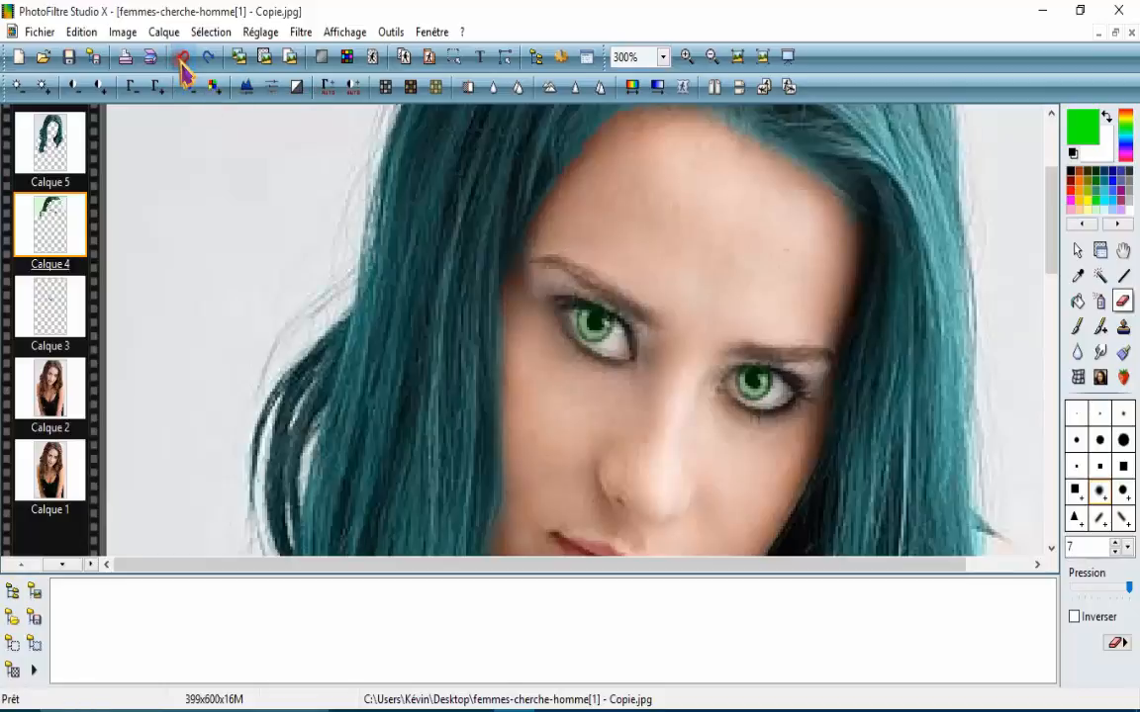
scroll(542, 395, down, 2)
scroll(337, 302, up, 1)
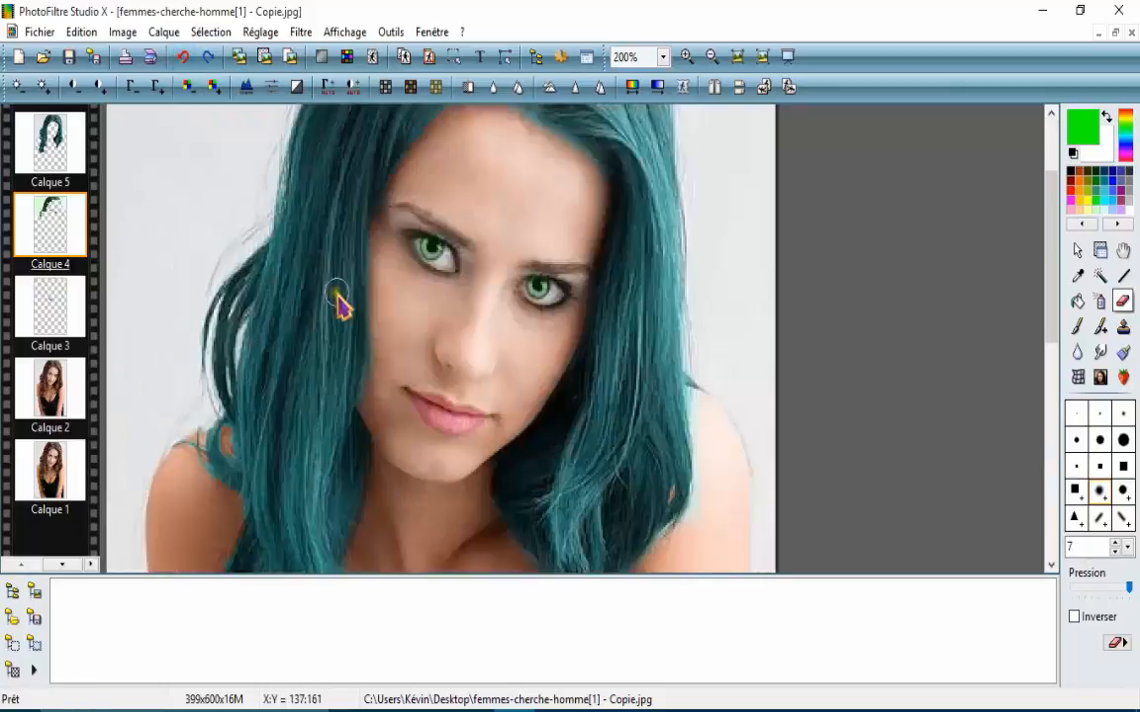
scroll(391, 307, up, 1)
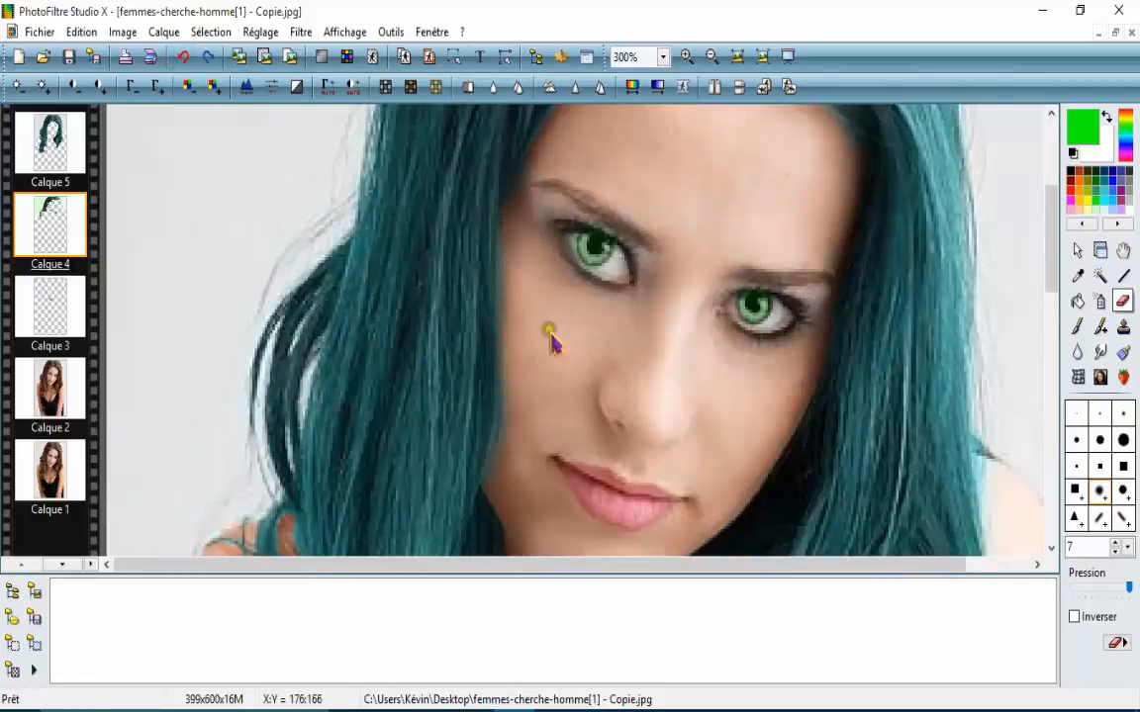
scroll(792, 381, down, 3)
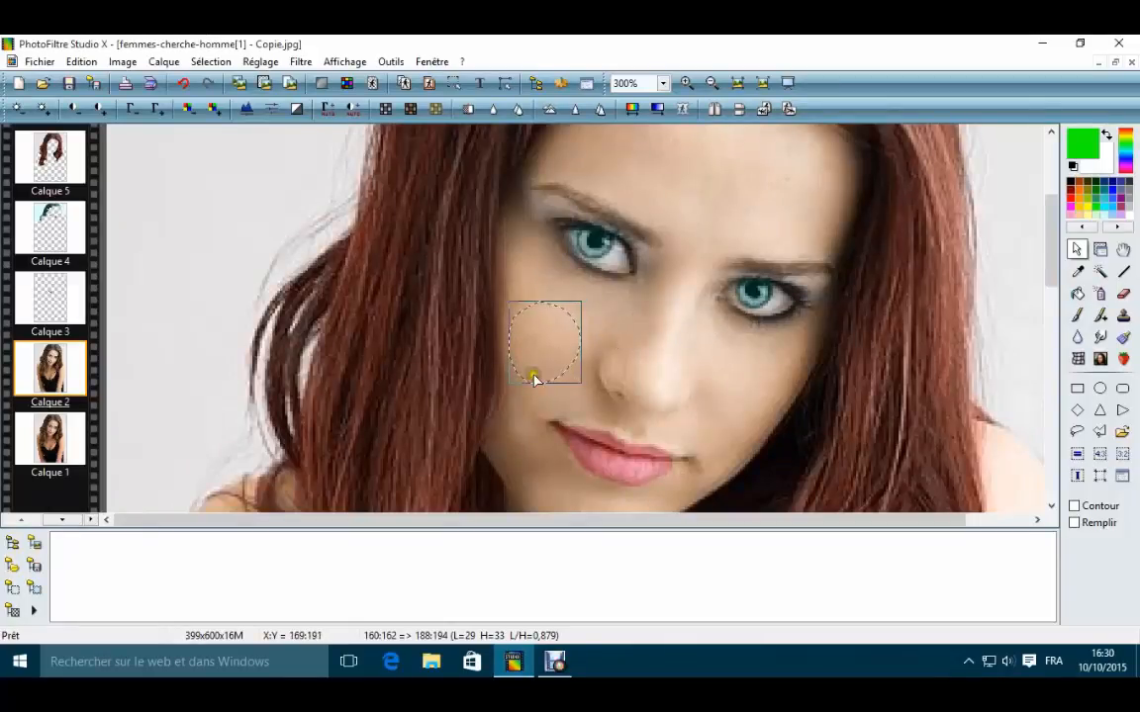
click(51, 375)
double_click(50, 376)
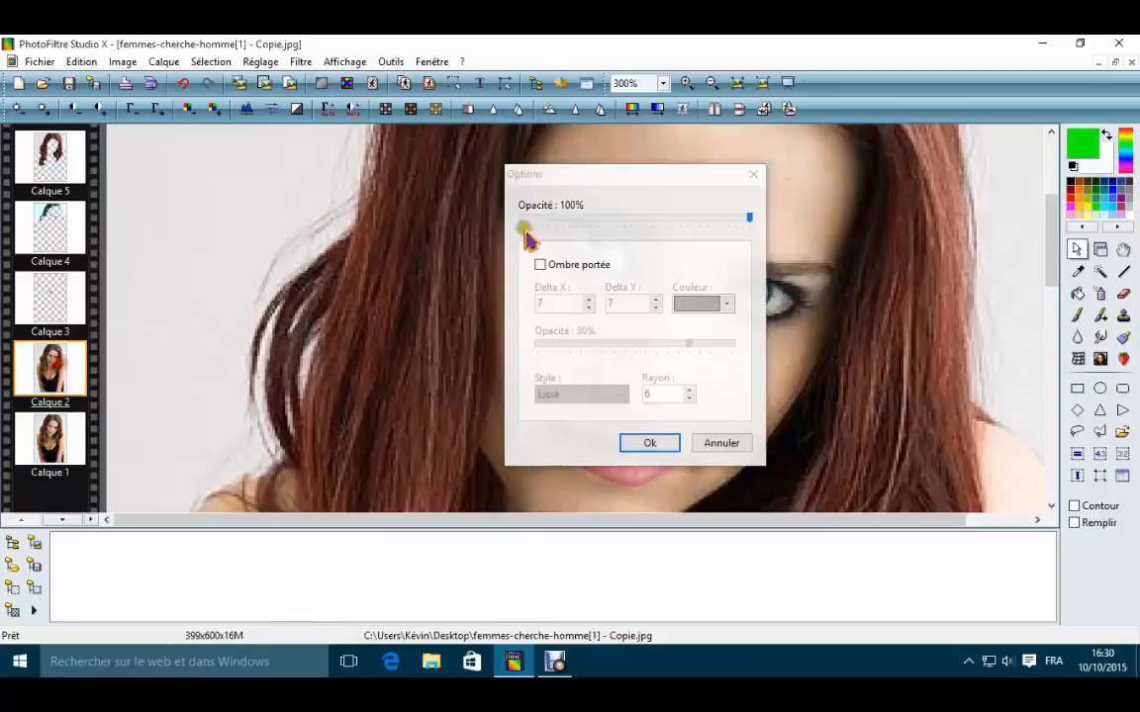
click(727, 173)
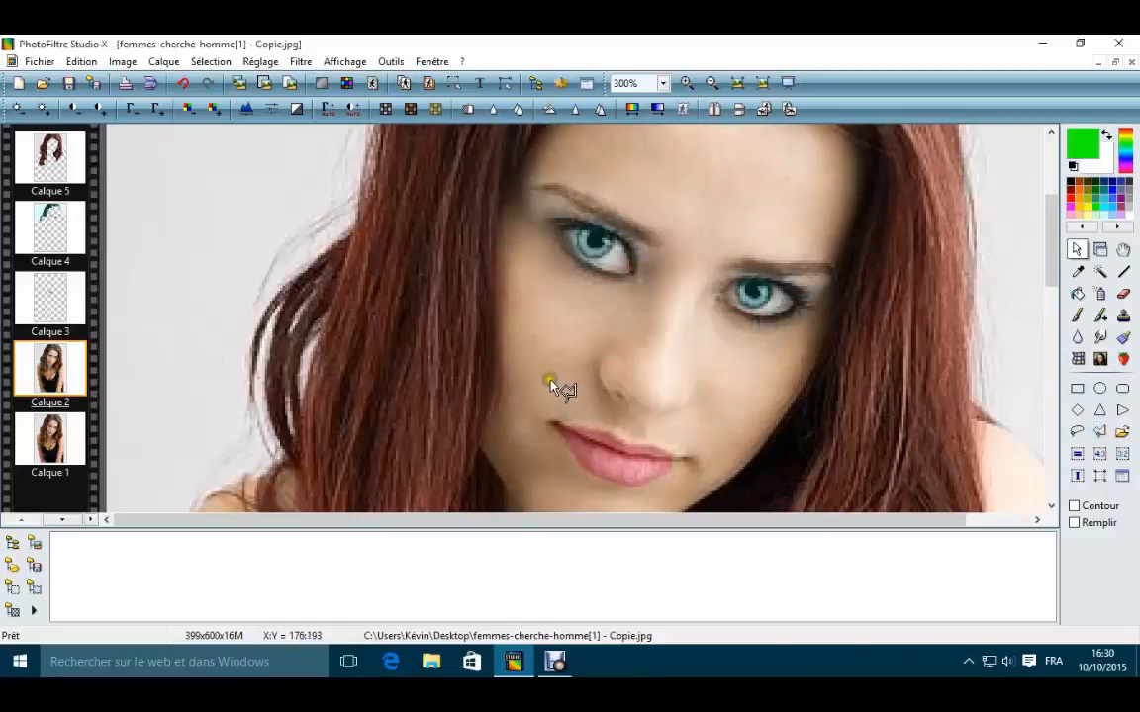
- Lasso a rounded patch about 28 × 32 px on the cheek below the image-left eye on Calque 2 and shift its Teinte to -8° with Teinte / Saturation
mouse_move(550, 381)
mouse_down()
mouse_move(567, 378)
mouse_move(584, 346)
mouse_move(577, 305)
mouse_move(529, 307)
mouse_move(518, 323)
mouse_move(515, 353)
mouse_move(548, 387)
mouse_up()
click(210, 61)
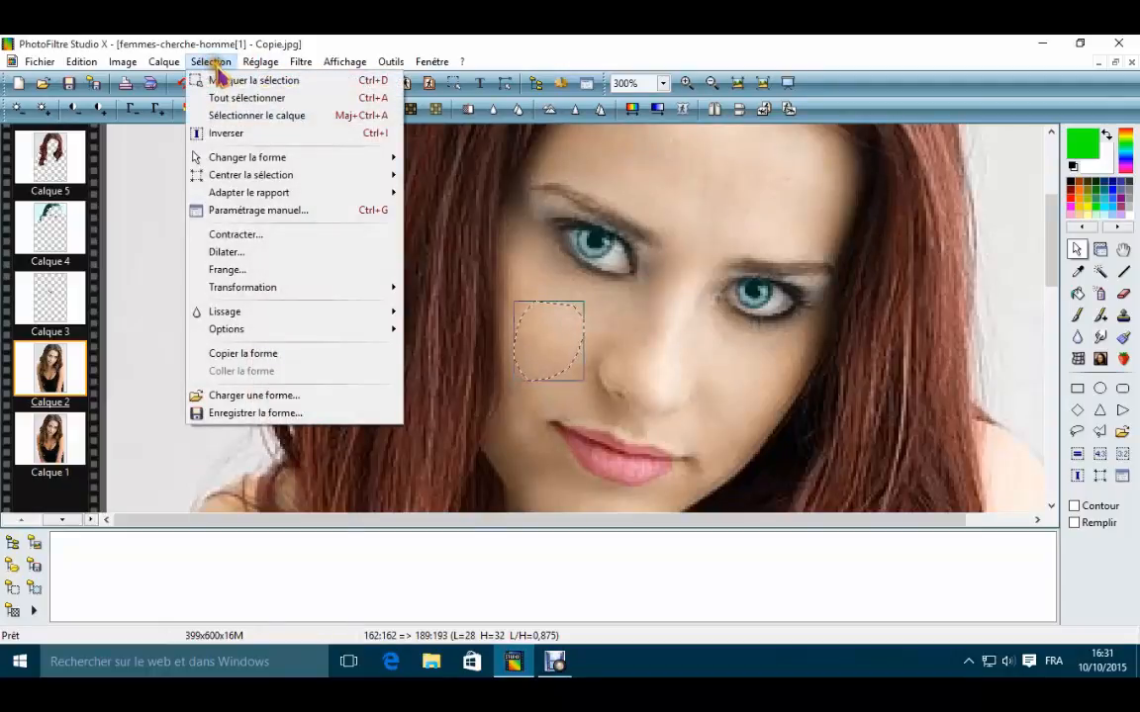
mouse_move(261, 63)
click(296, 135)
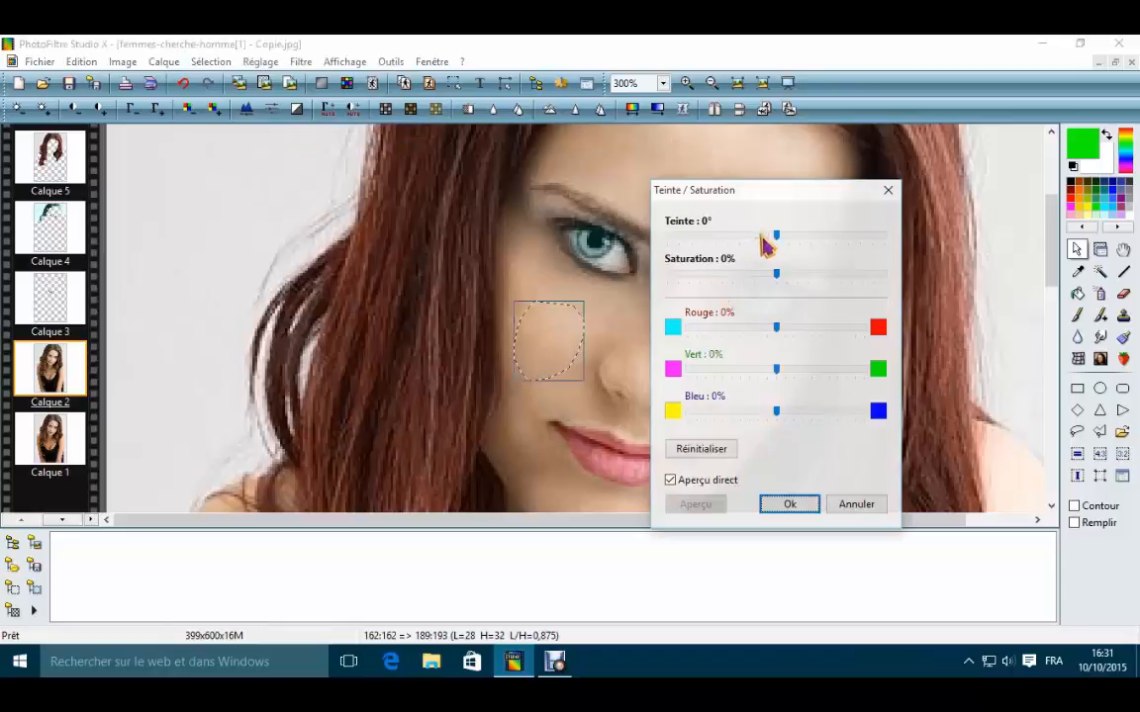
drag(760, 237, 769, 269)
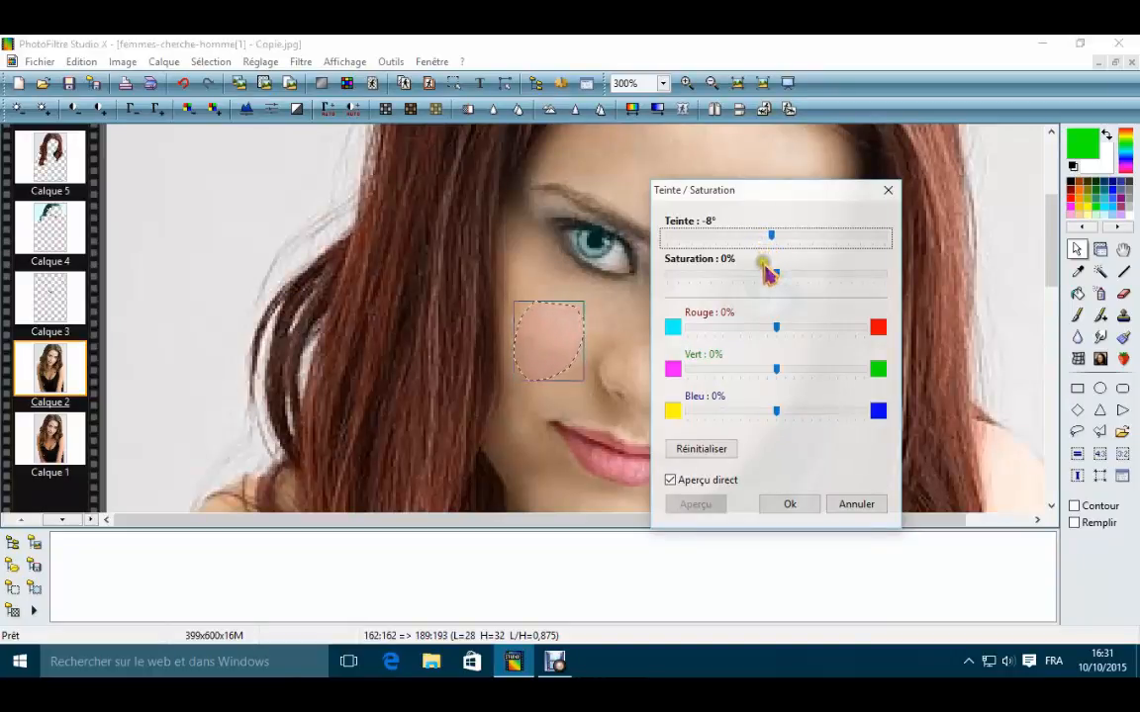
click(789, 504)
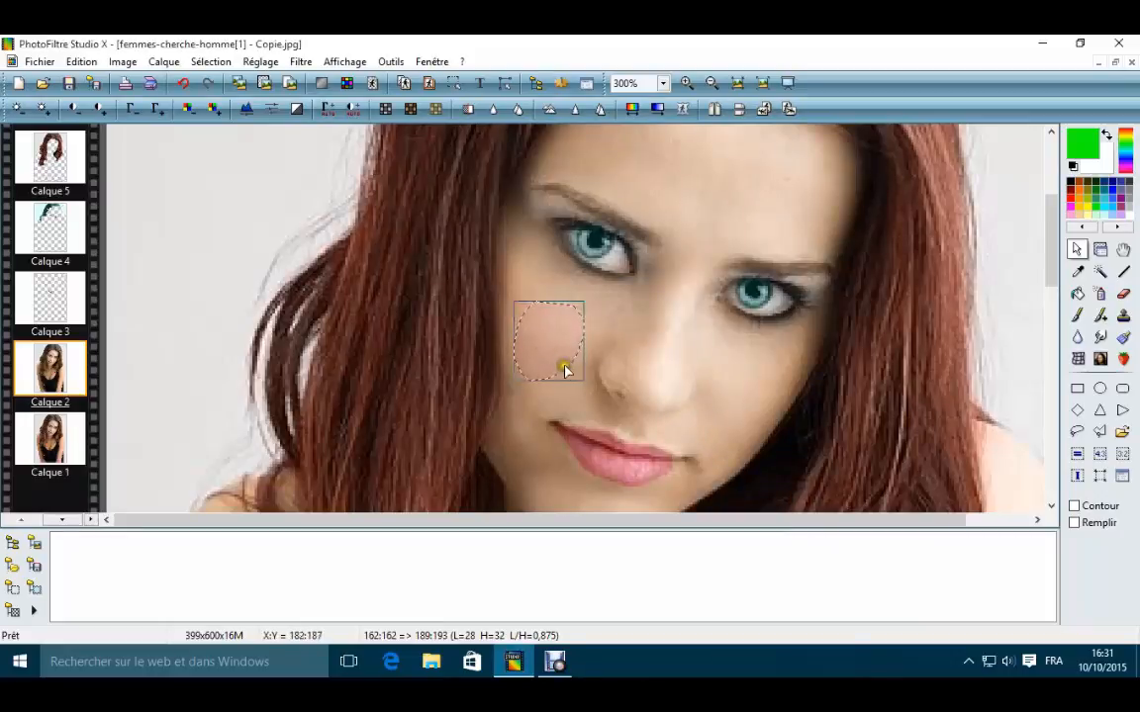
- Move the cheek selection onto the opposite cheek, shift its Teinte to -8° with Teinte / Saturation, and check the whole portrait
drag(570, 374, 772, 430)
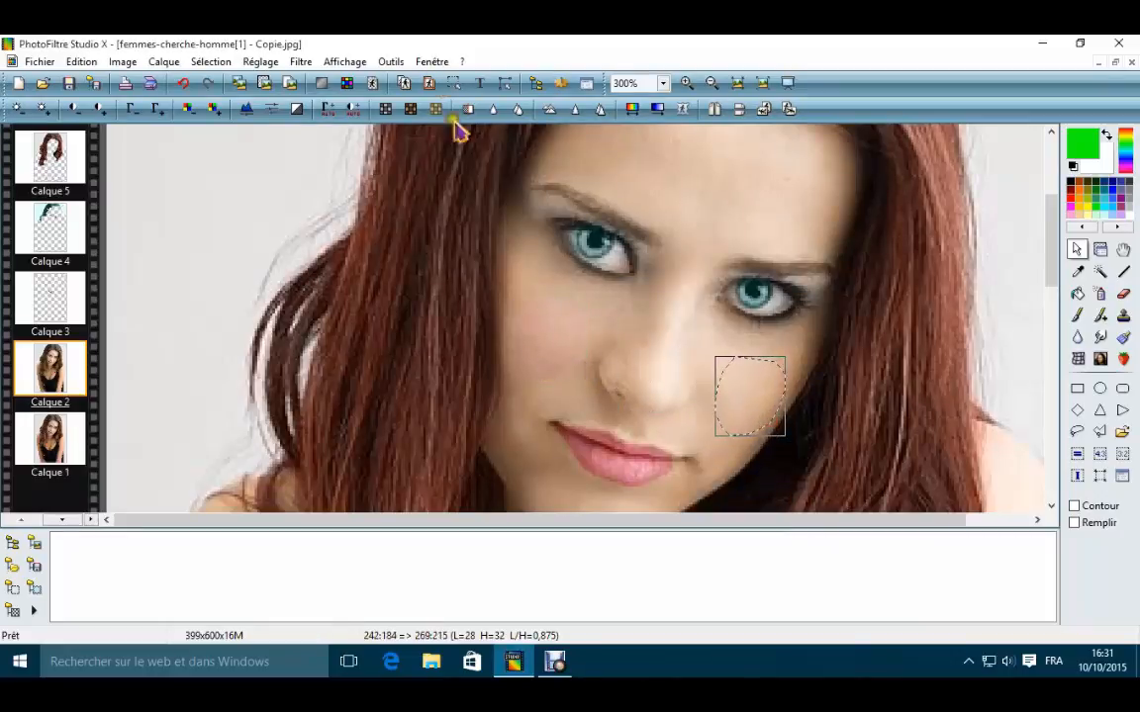
click(209, 62)
mouse_move(255, 65)
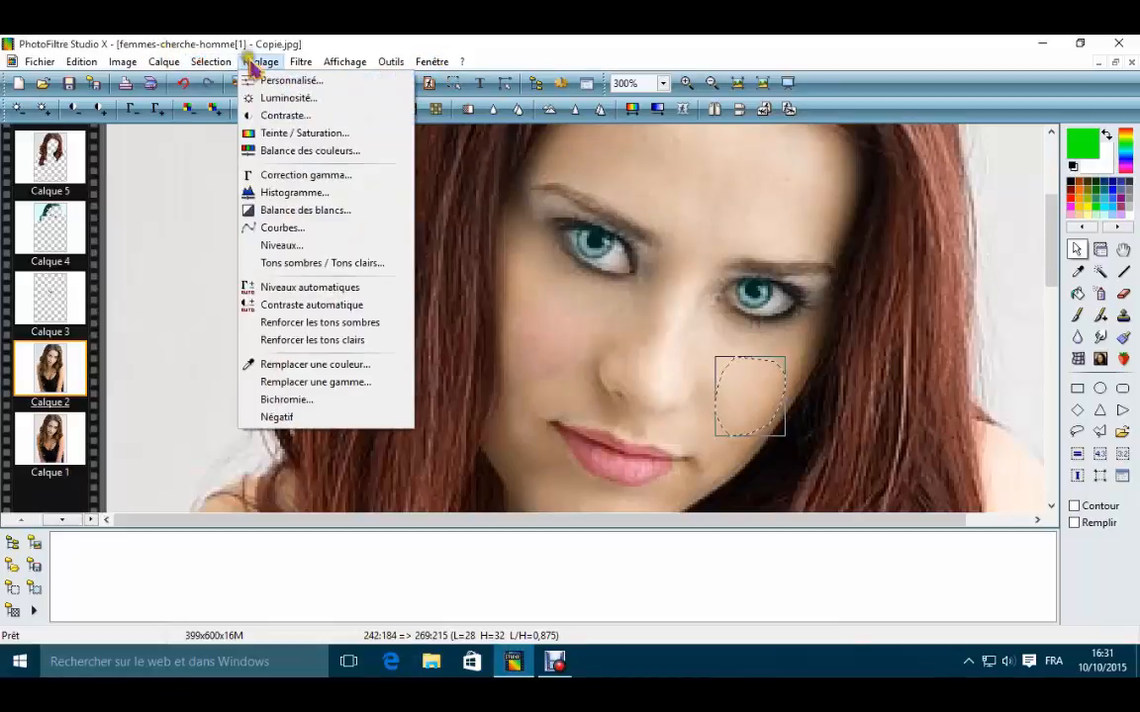
click(302, 133)
drag(778, 235, 790, 272)
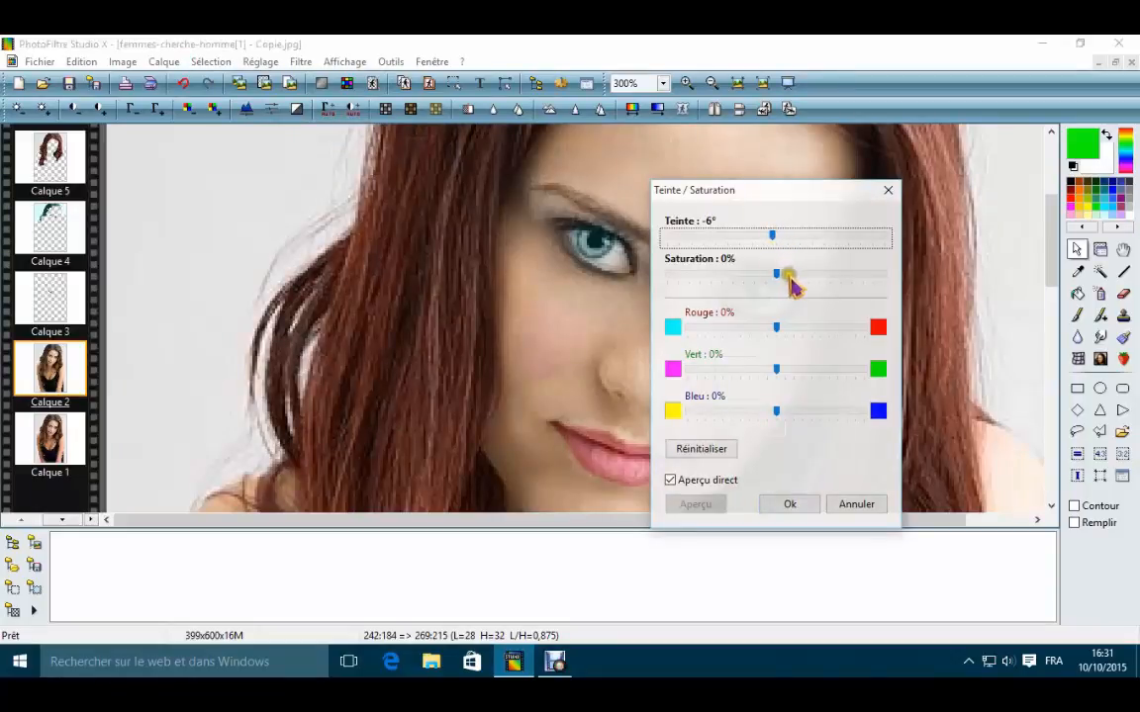
key(Left)
key(Left)
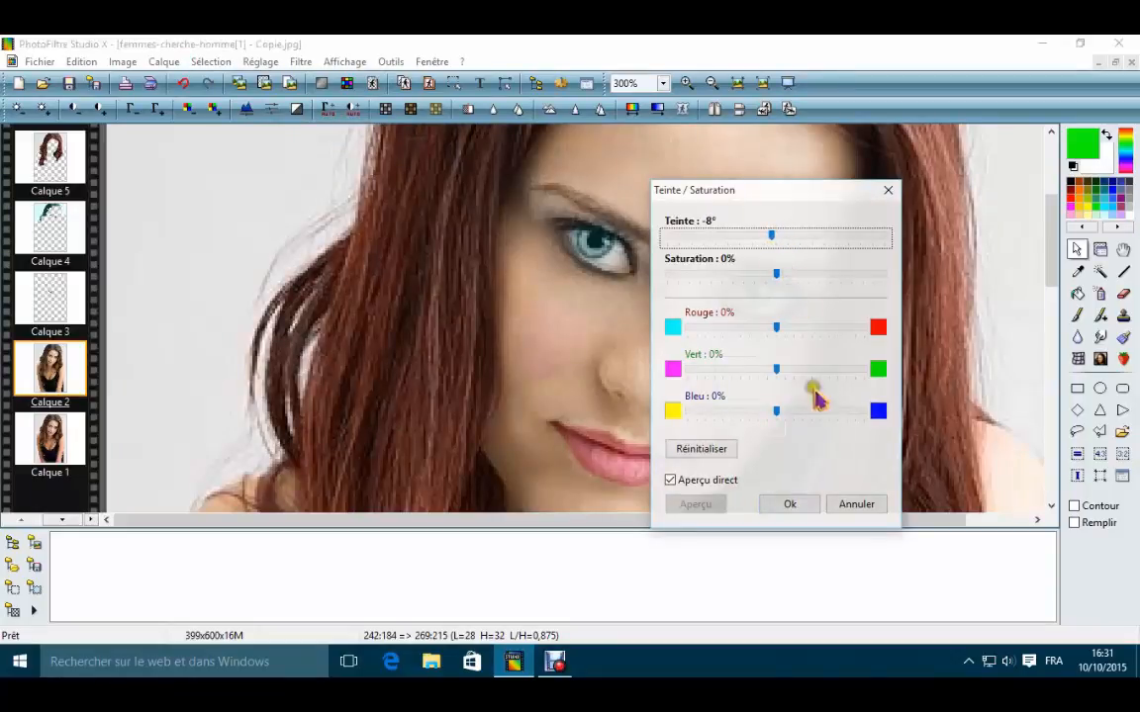
click(791, 505)
scroll(781, 435, down, 4)
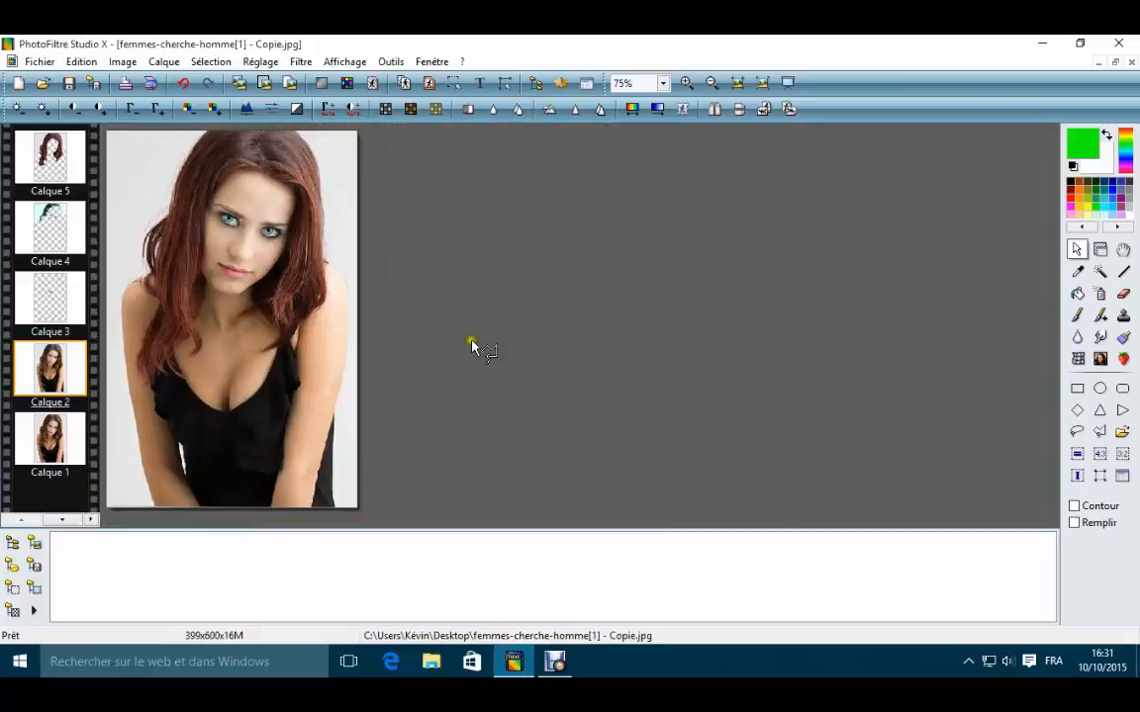
scroll(302, 265, up, 1)
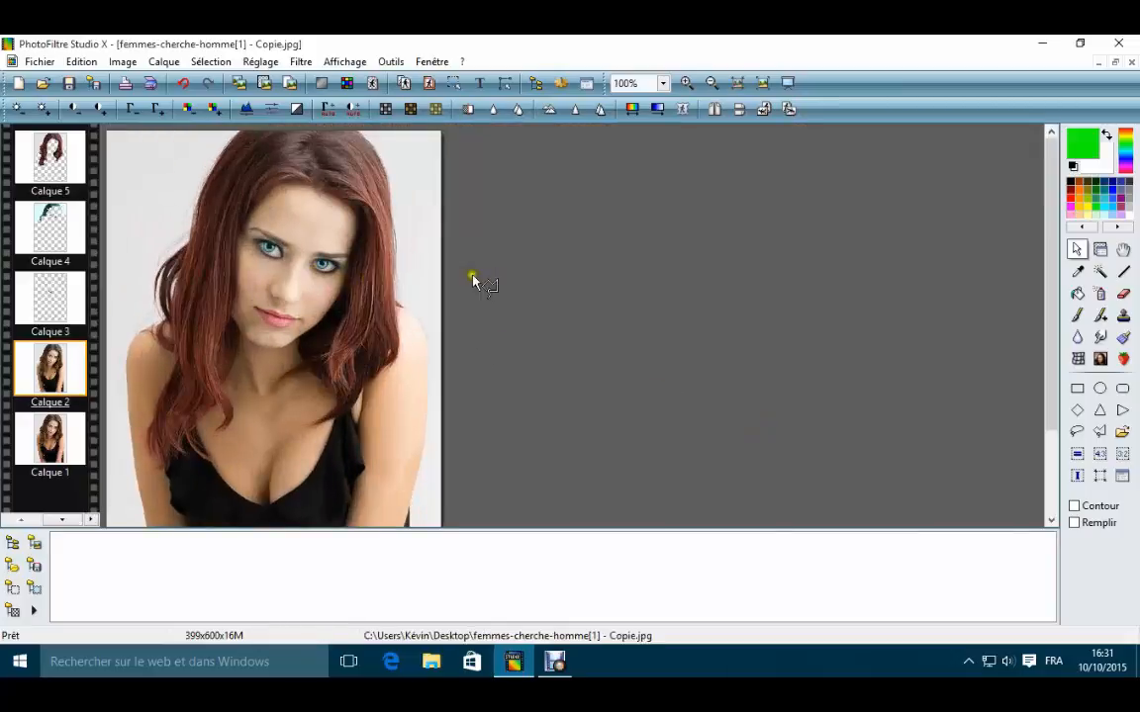